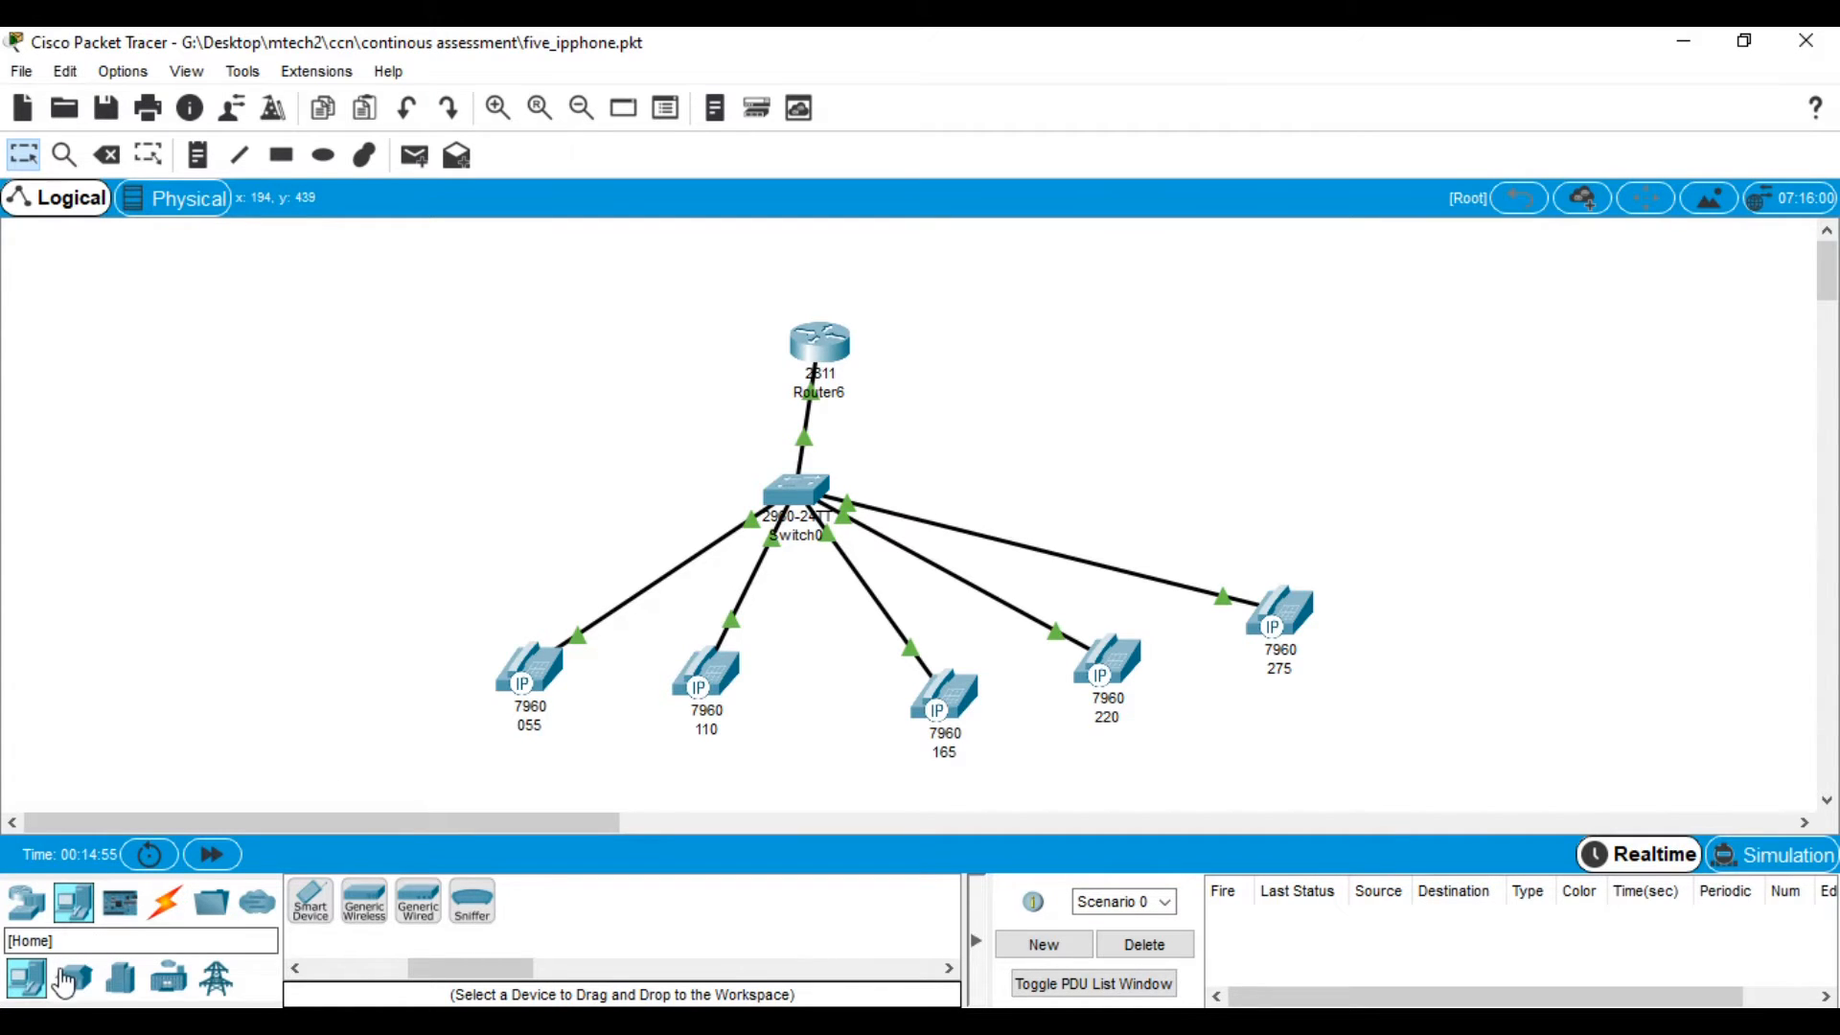
# - Look through the device catalogue for the IP phone, router and switch models used in the topology
pyautogui.moveTo(433, 970); pyautogui.dragTo(357, 977)
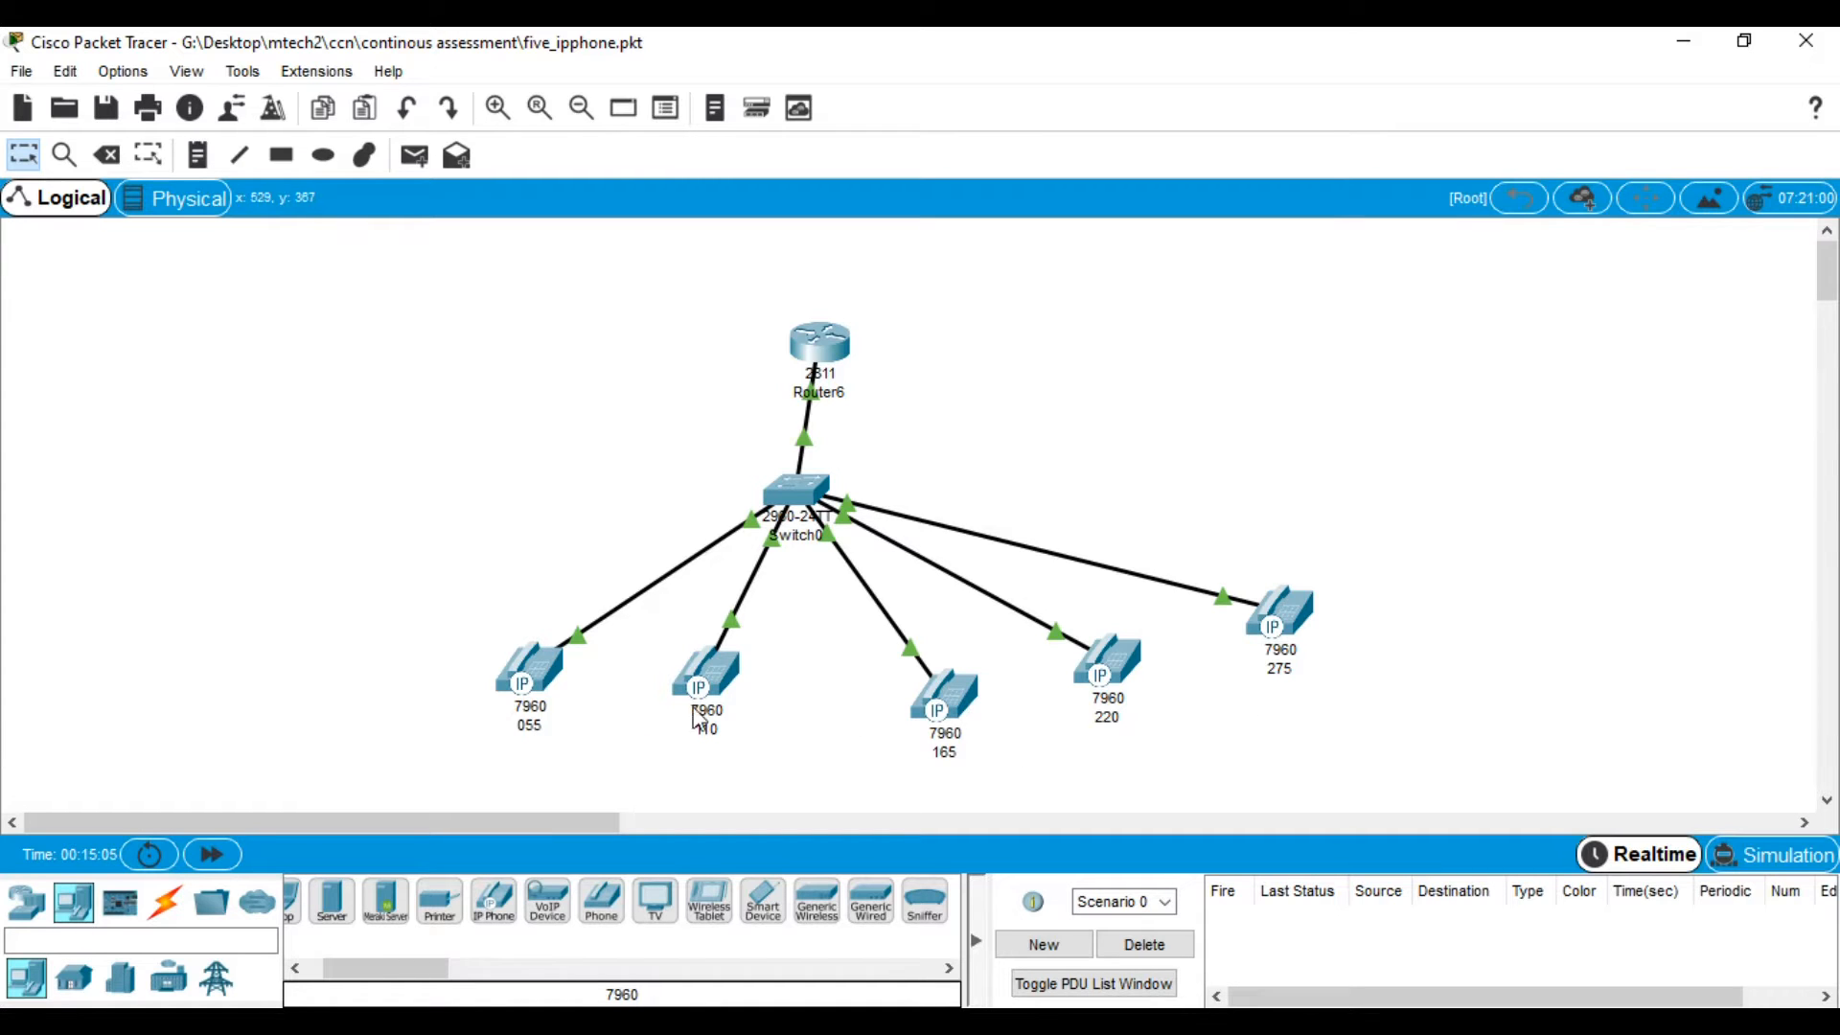
pyautogui.moveTo(556, 679)
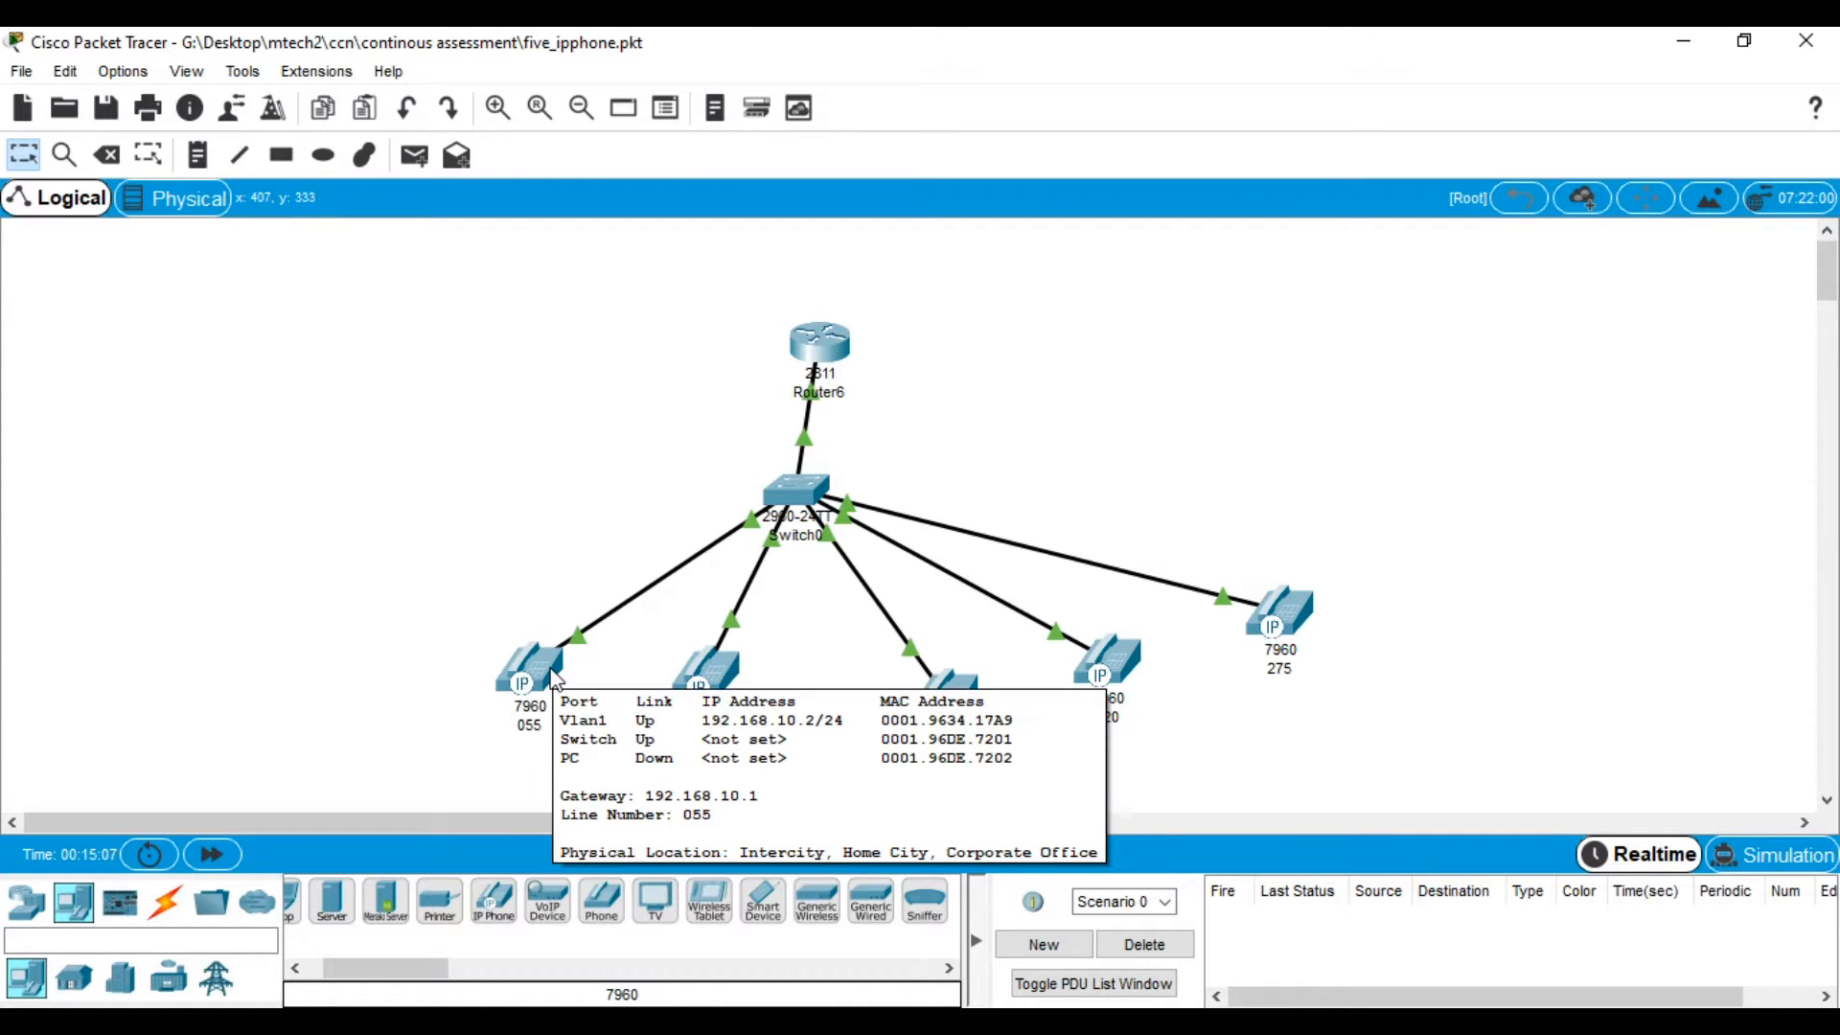
pyautogui.click(37, 920)
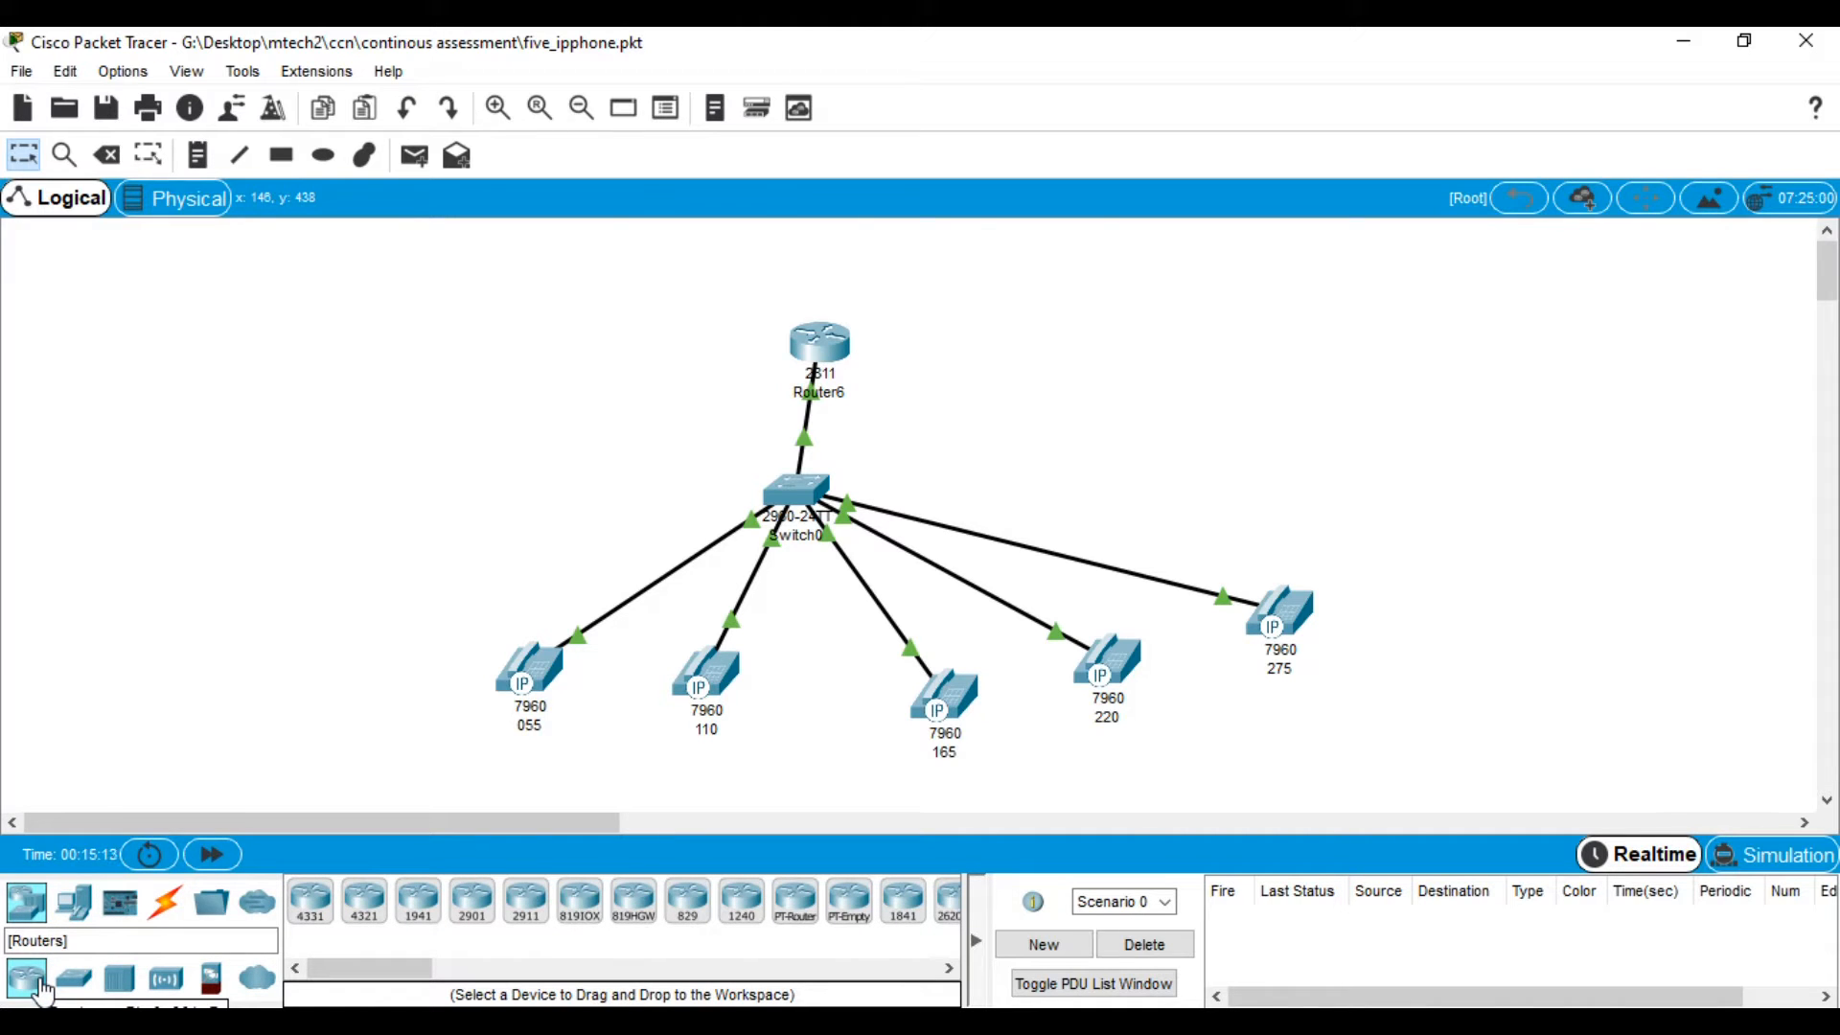
pyautogui.click(73, 977)
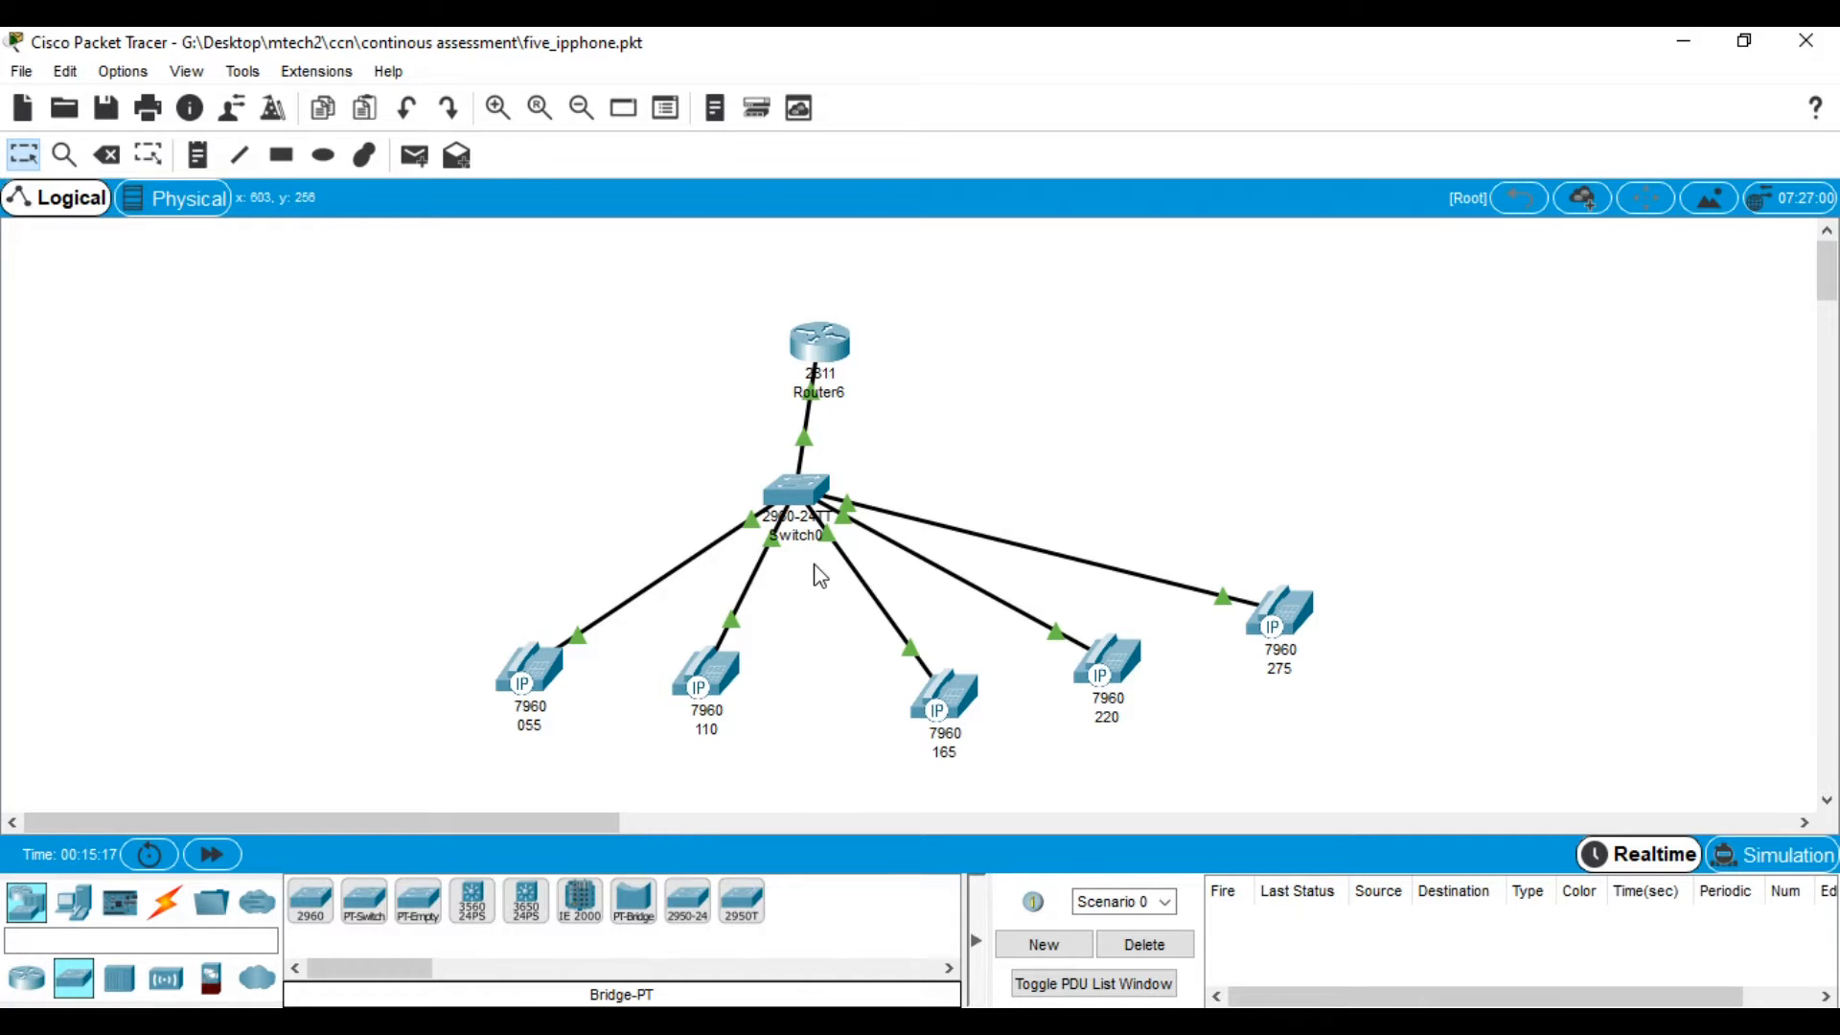
pyautogui.click(31, 992)
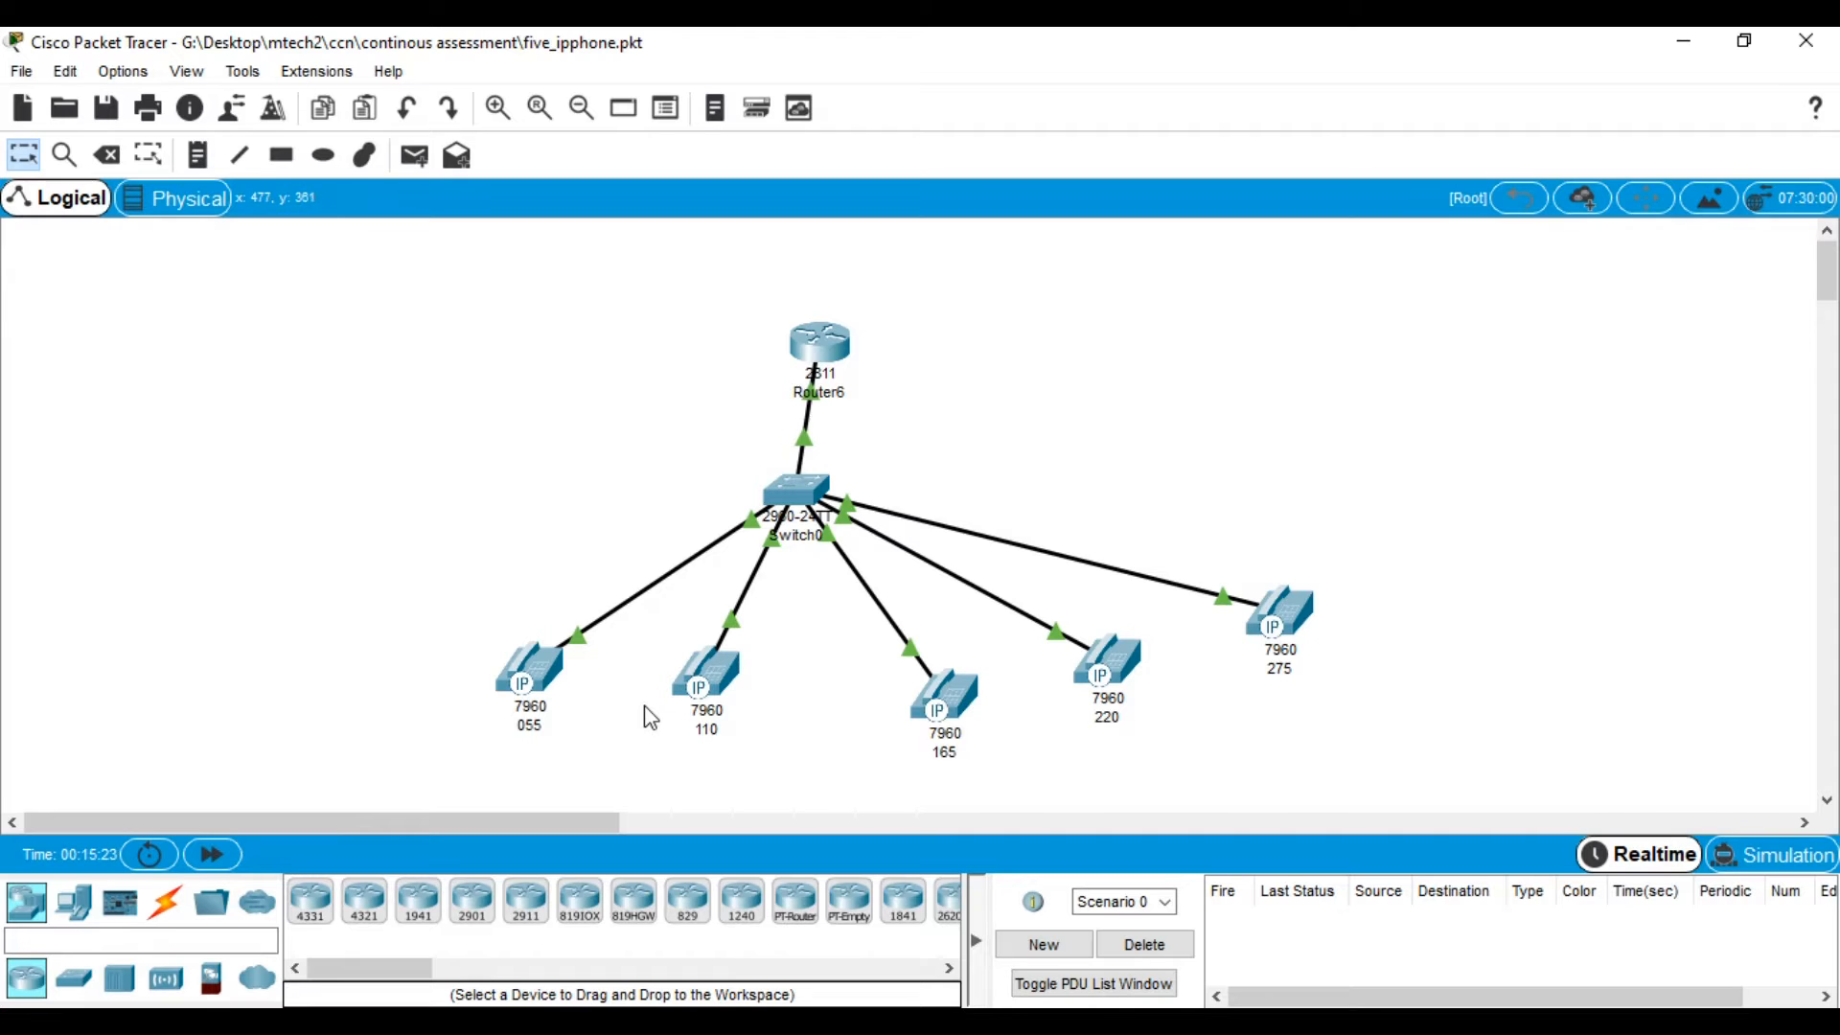
# - Examine the connection types and try out the Copper Straight-Through cable without adding a new link
pyautogui.click(161, 910)
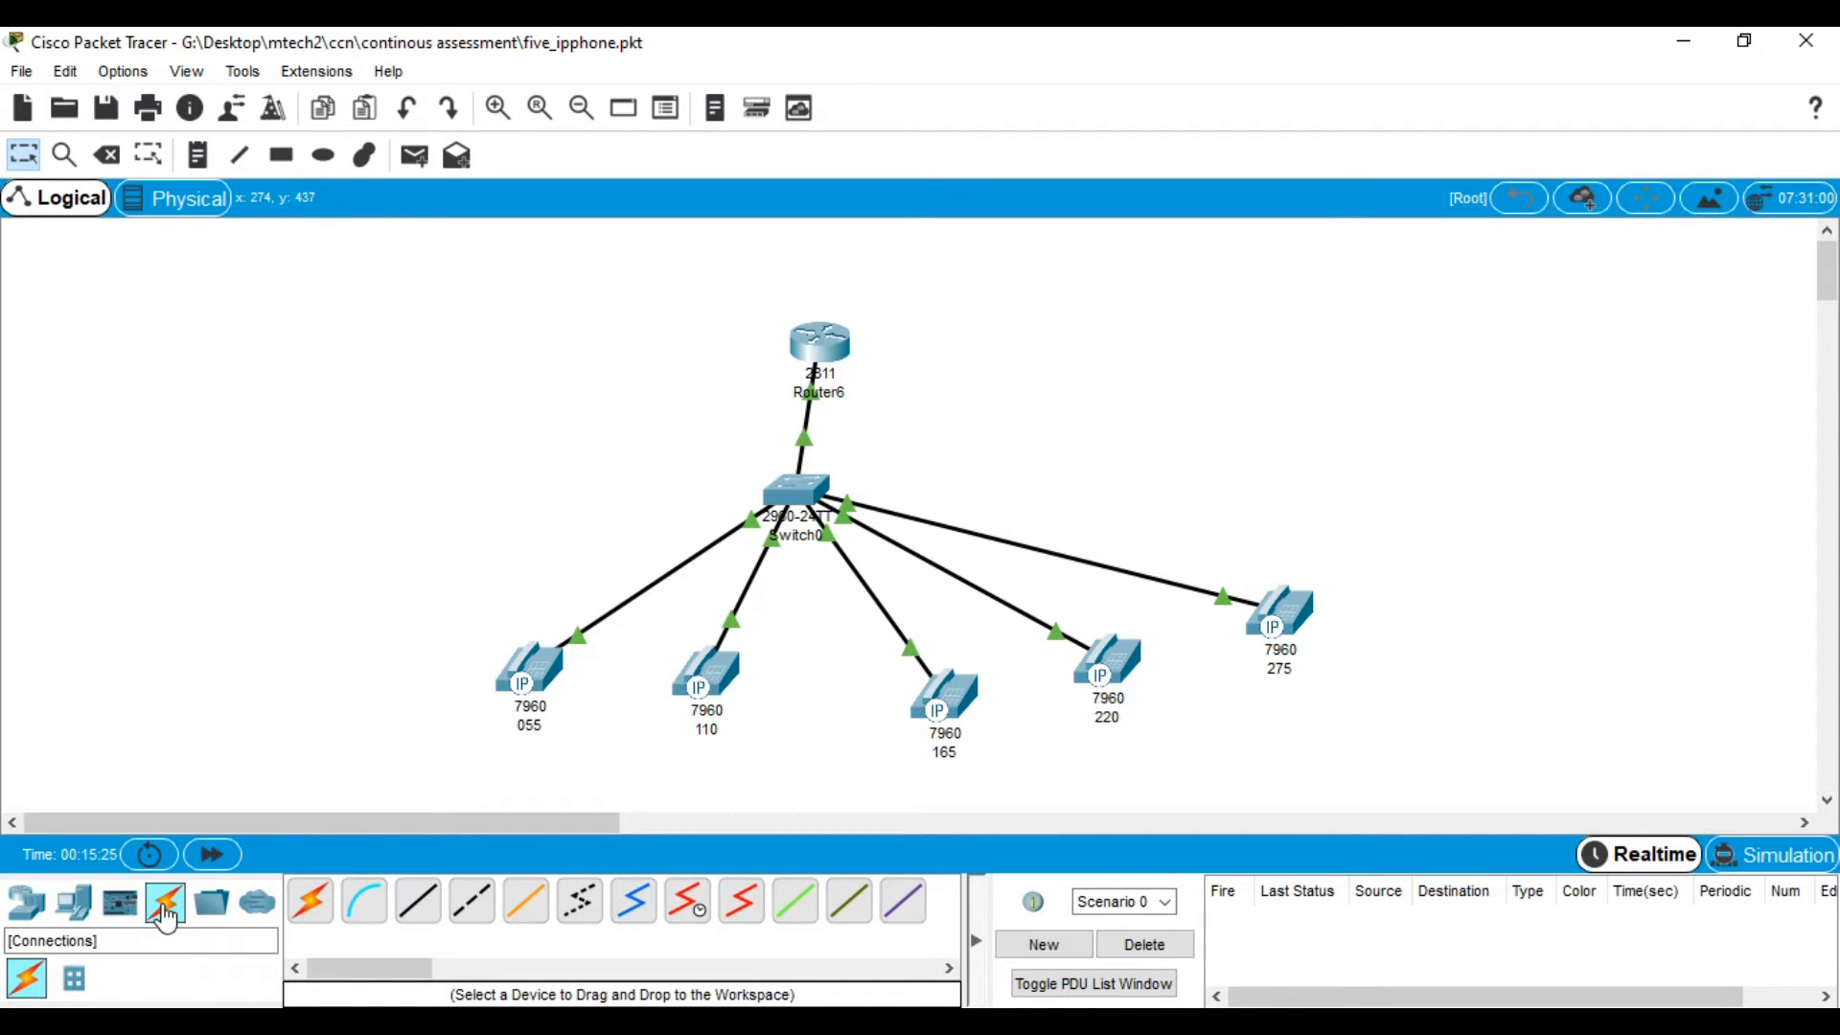
pyautogui.moveTo(535, 685)
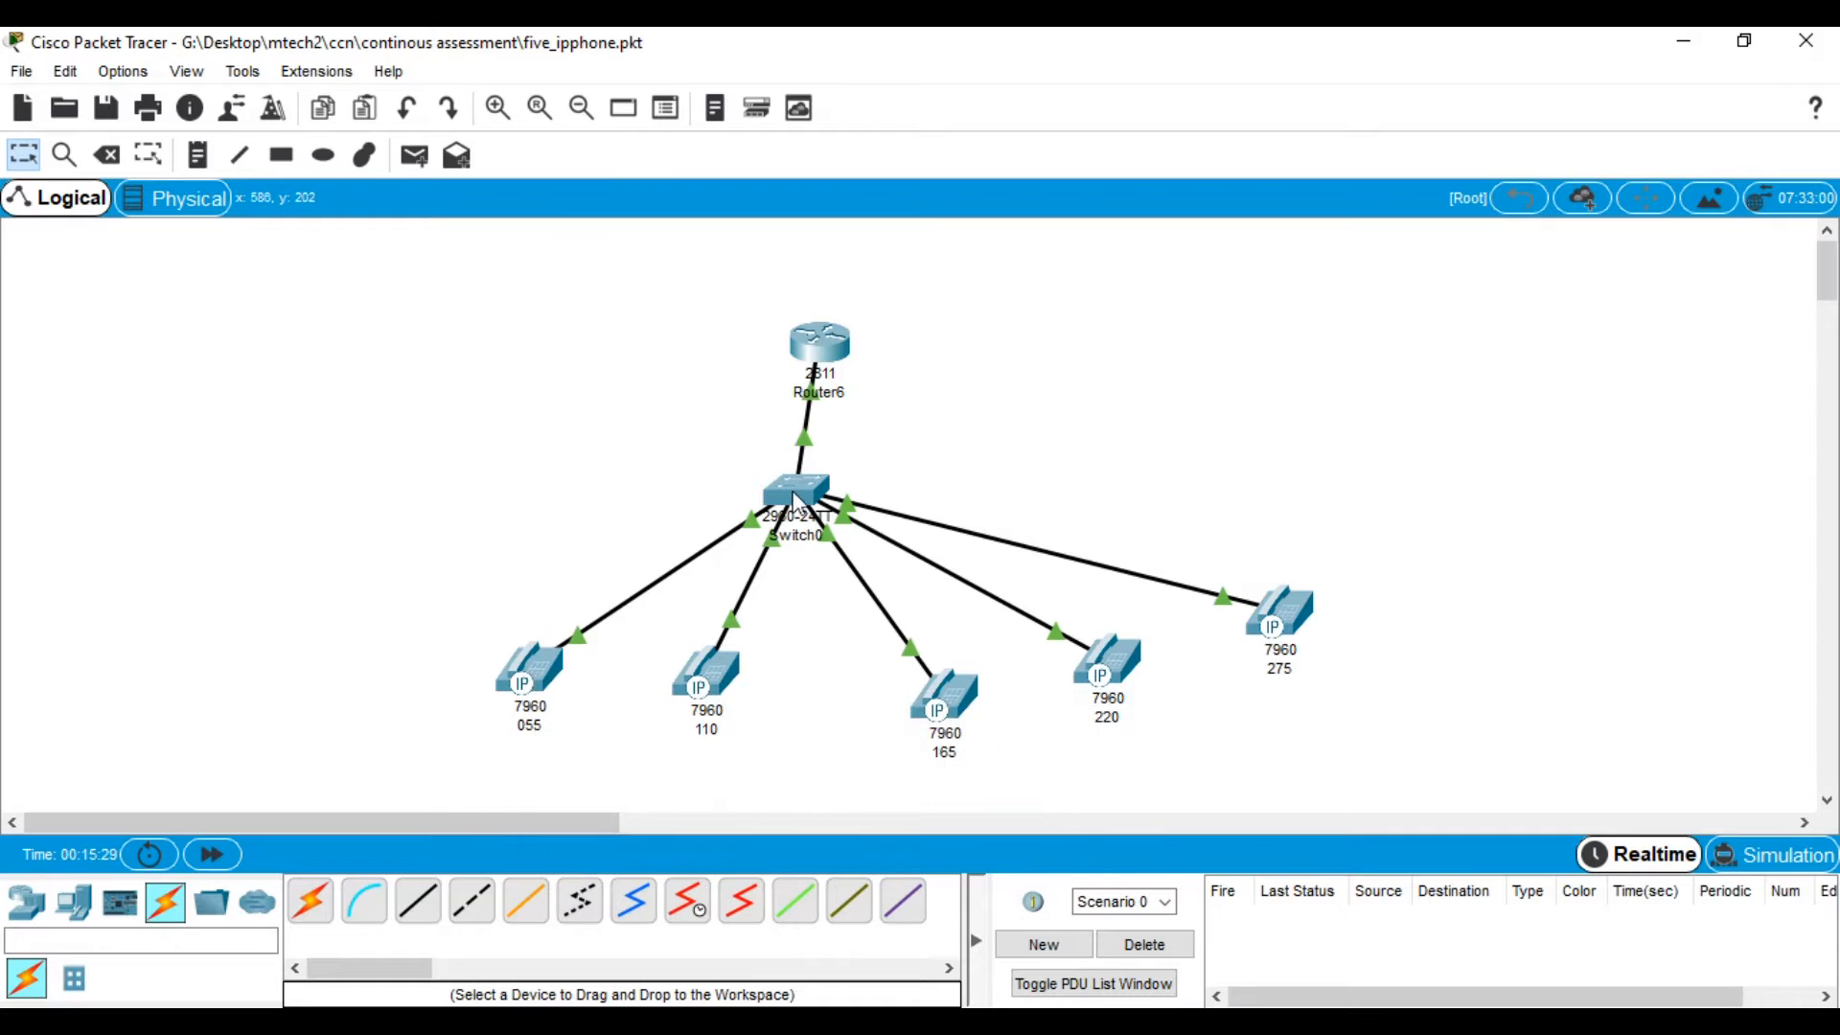
pyautogui.click(428, 910)
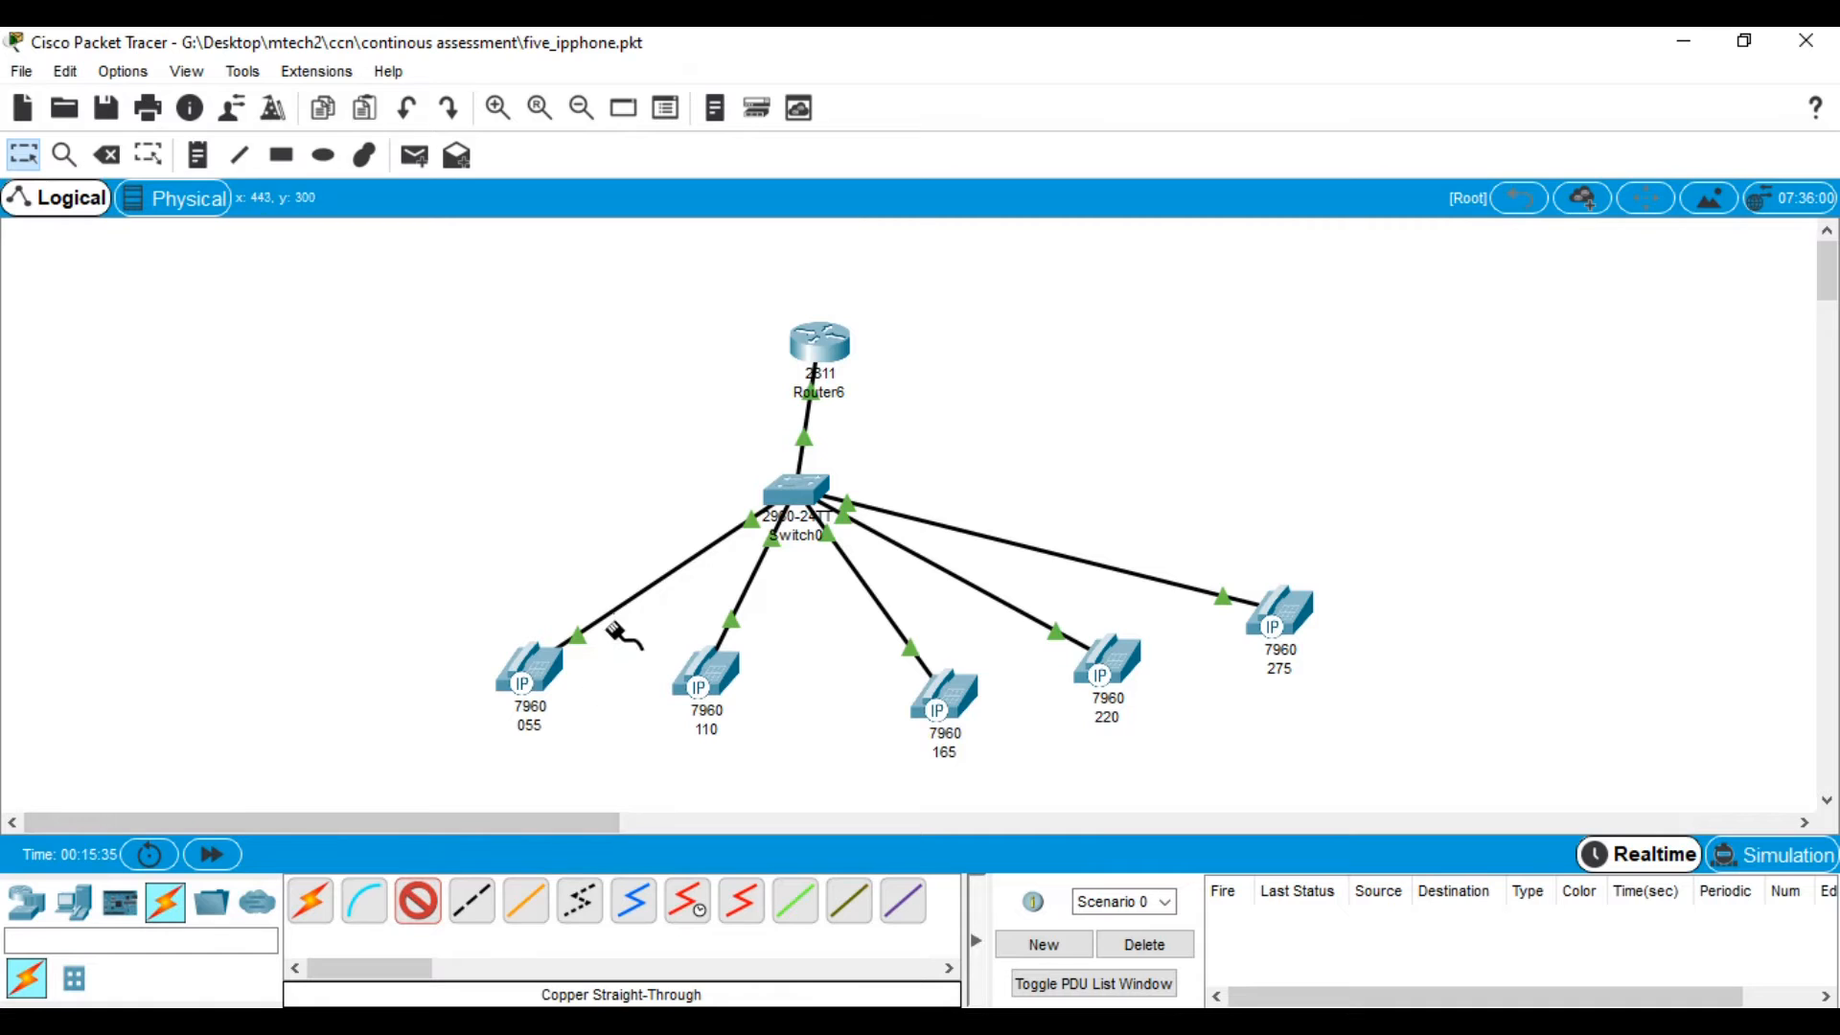
pyautogui.click(421, 906)
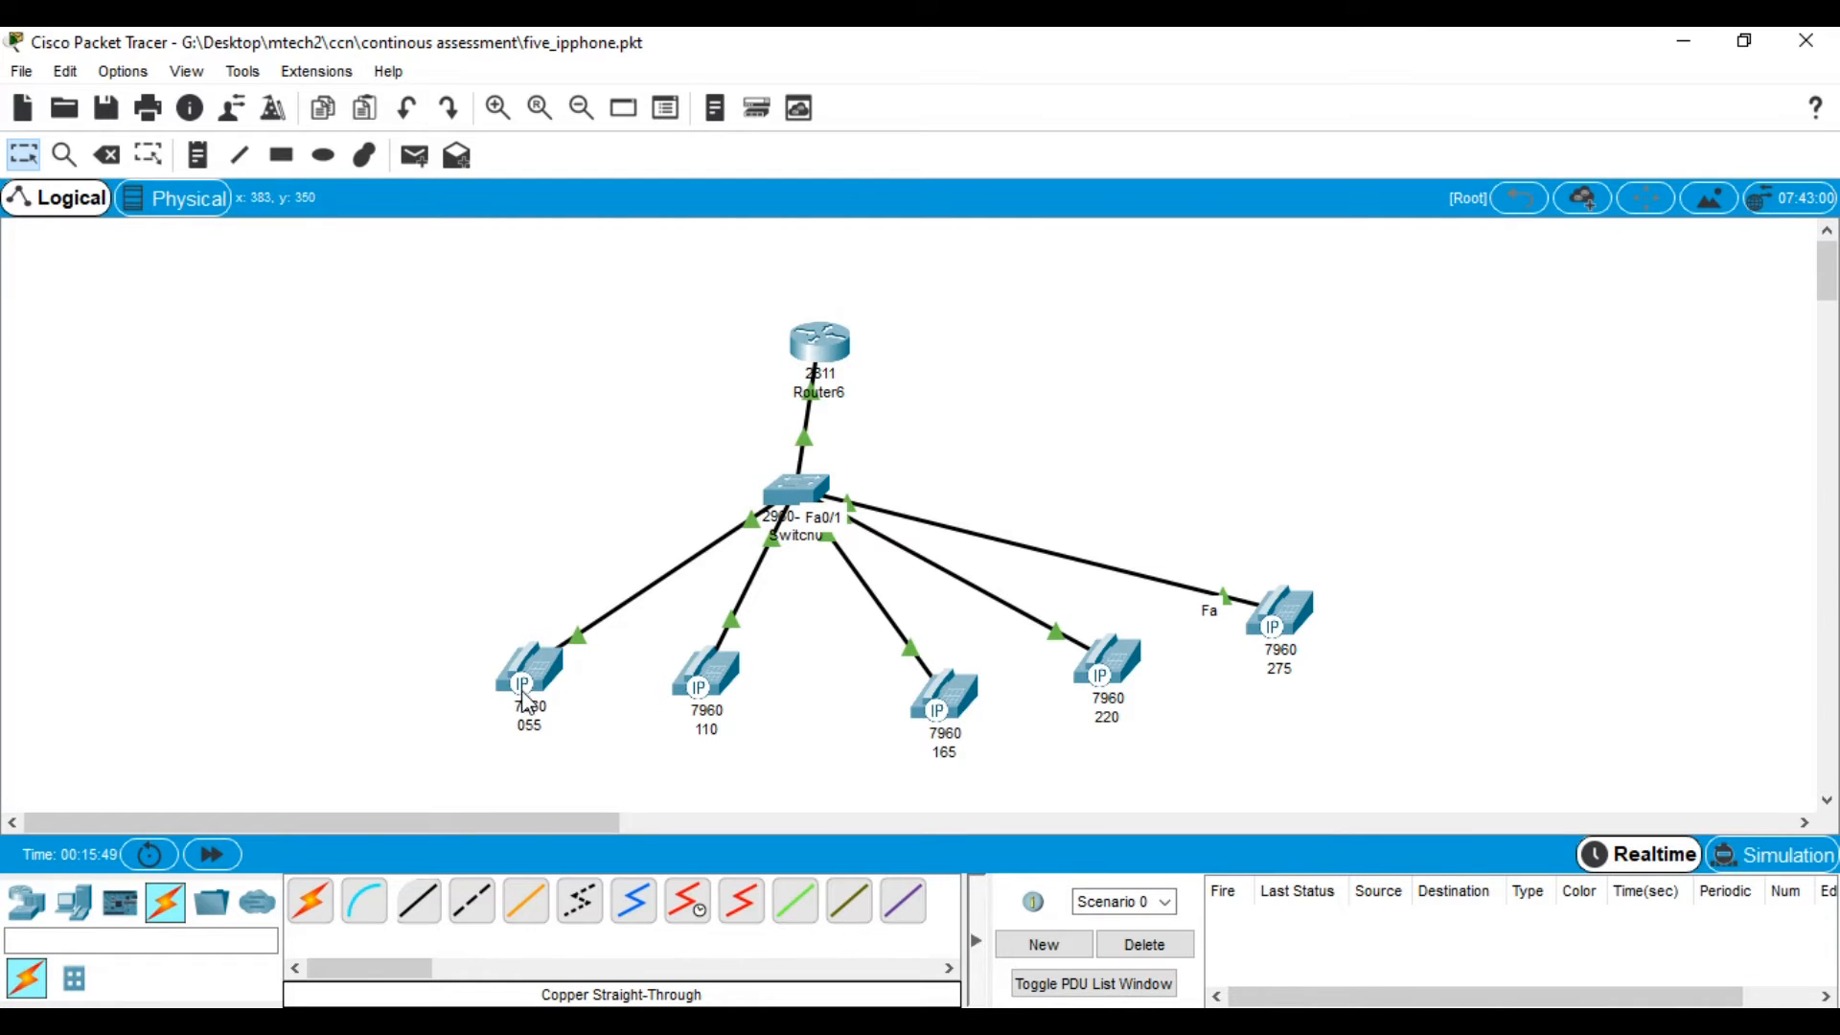
# - Examine IP phone 055's physical view and its IP_PHONE_POWER_ADAPTER connection, and close the phone's window
pyautogui.moveTo(789, 496)
pyautogui.click(545, 668)
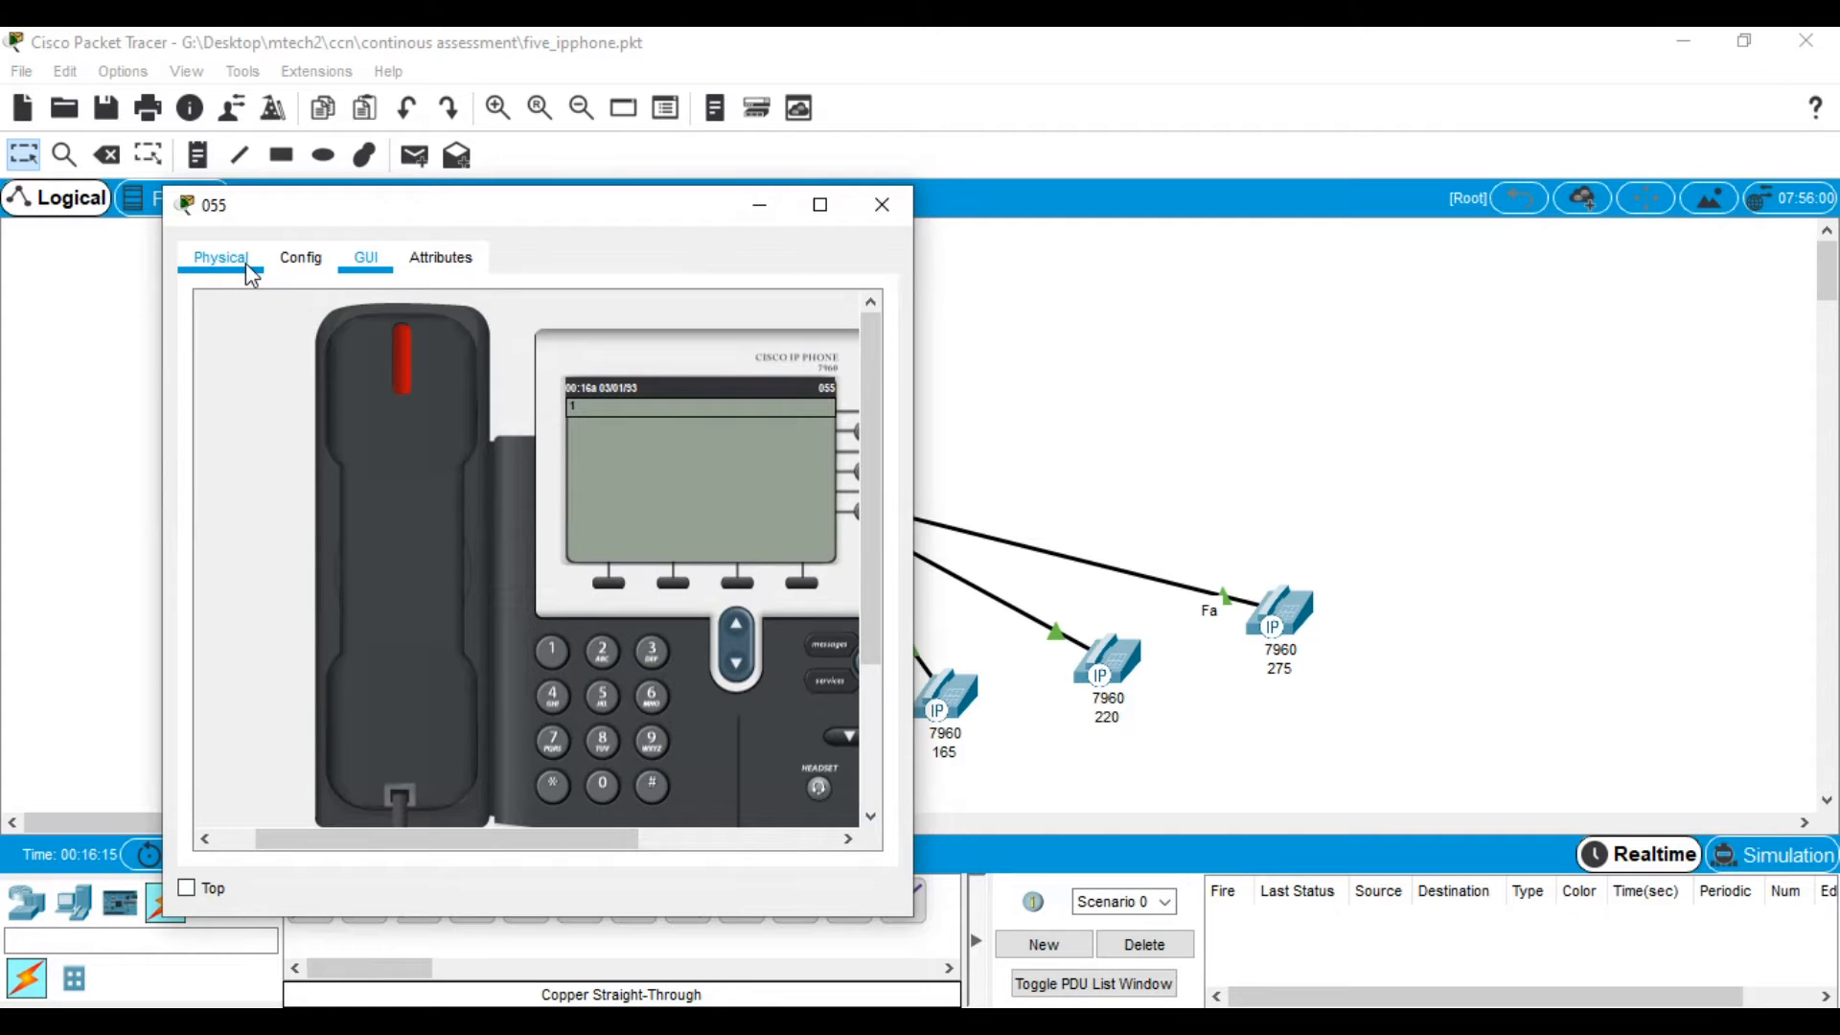
pyautogui.click(247, 266)
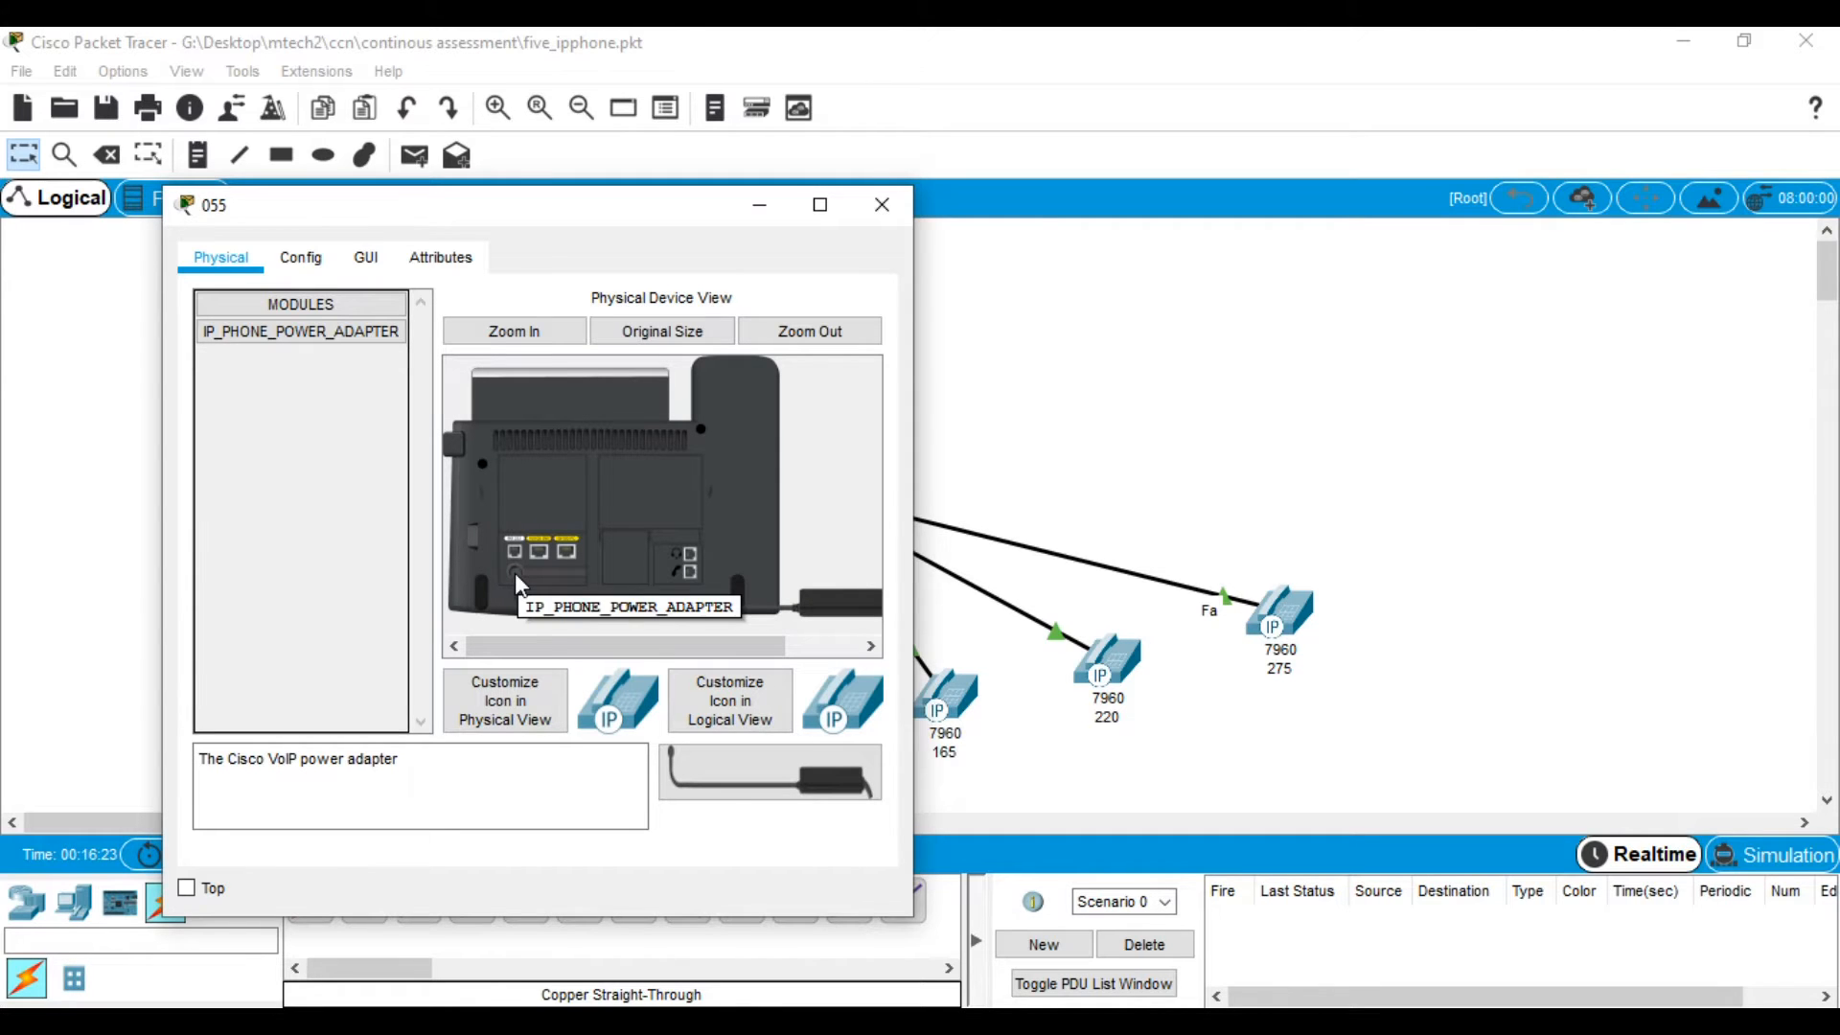
pyautogui.click(881, 204)
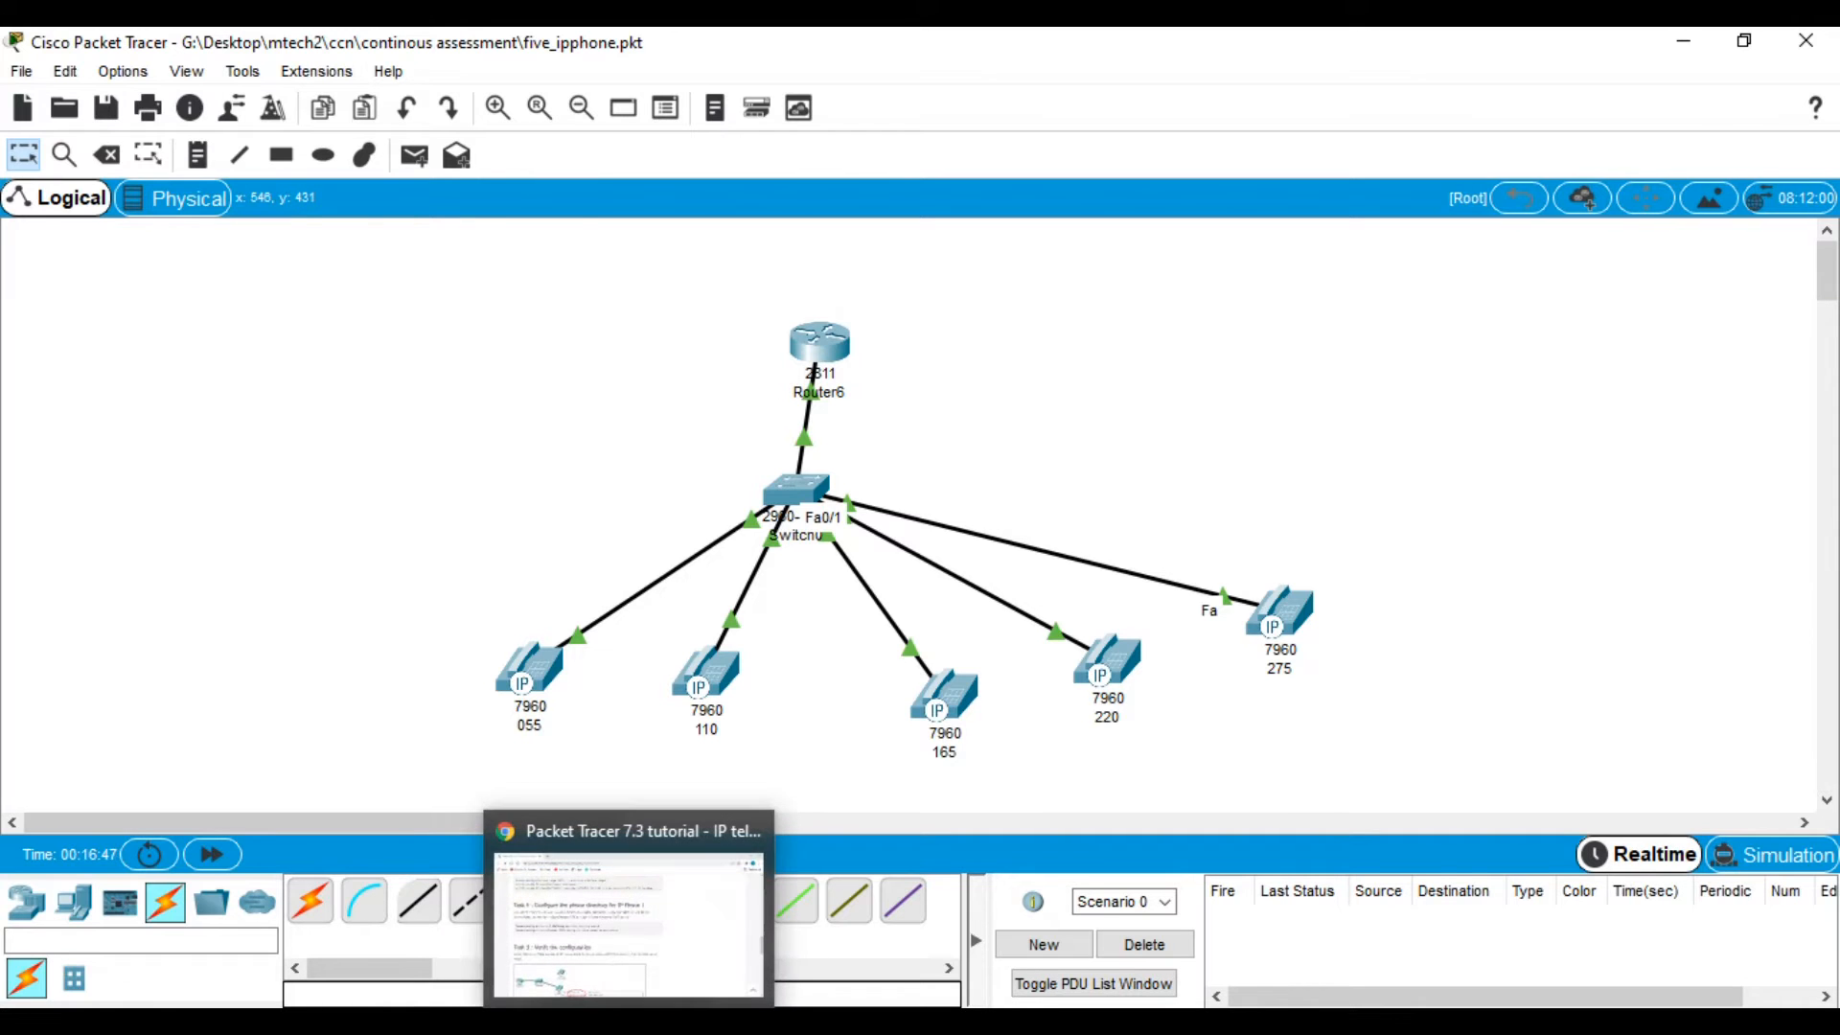
# - Switch to Chrome and read the Packet Tracer 7.3 VoIP tutorial's description and network diagram
pyautogui.click(626, 1022)
pyautogui.scroll(15, 733, 728)
pyautogui.scroll(-2, 733, 729)
pyautogui.scroll(2, 733, 728)
pyautogui.scroll(-3, 733, 728)
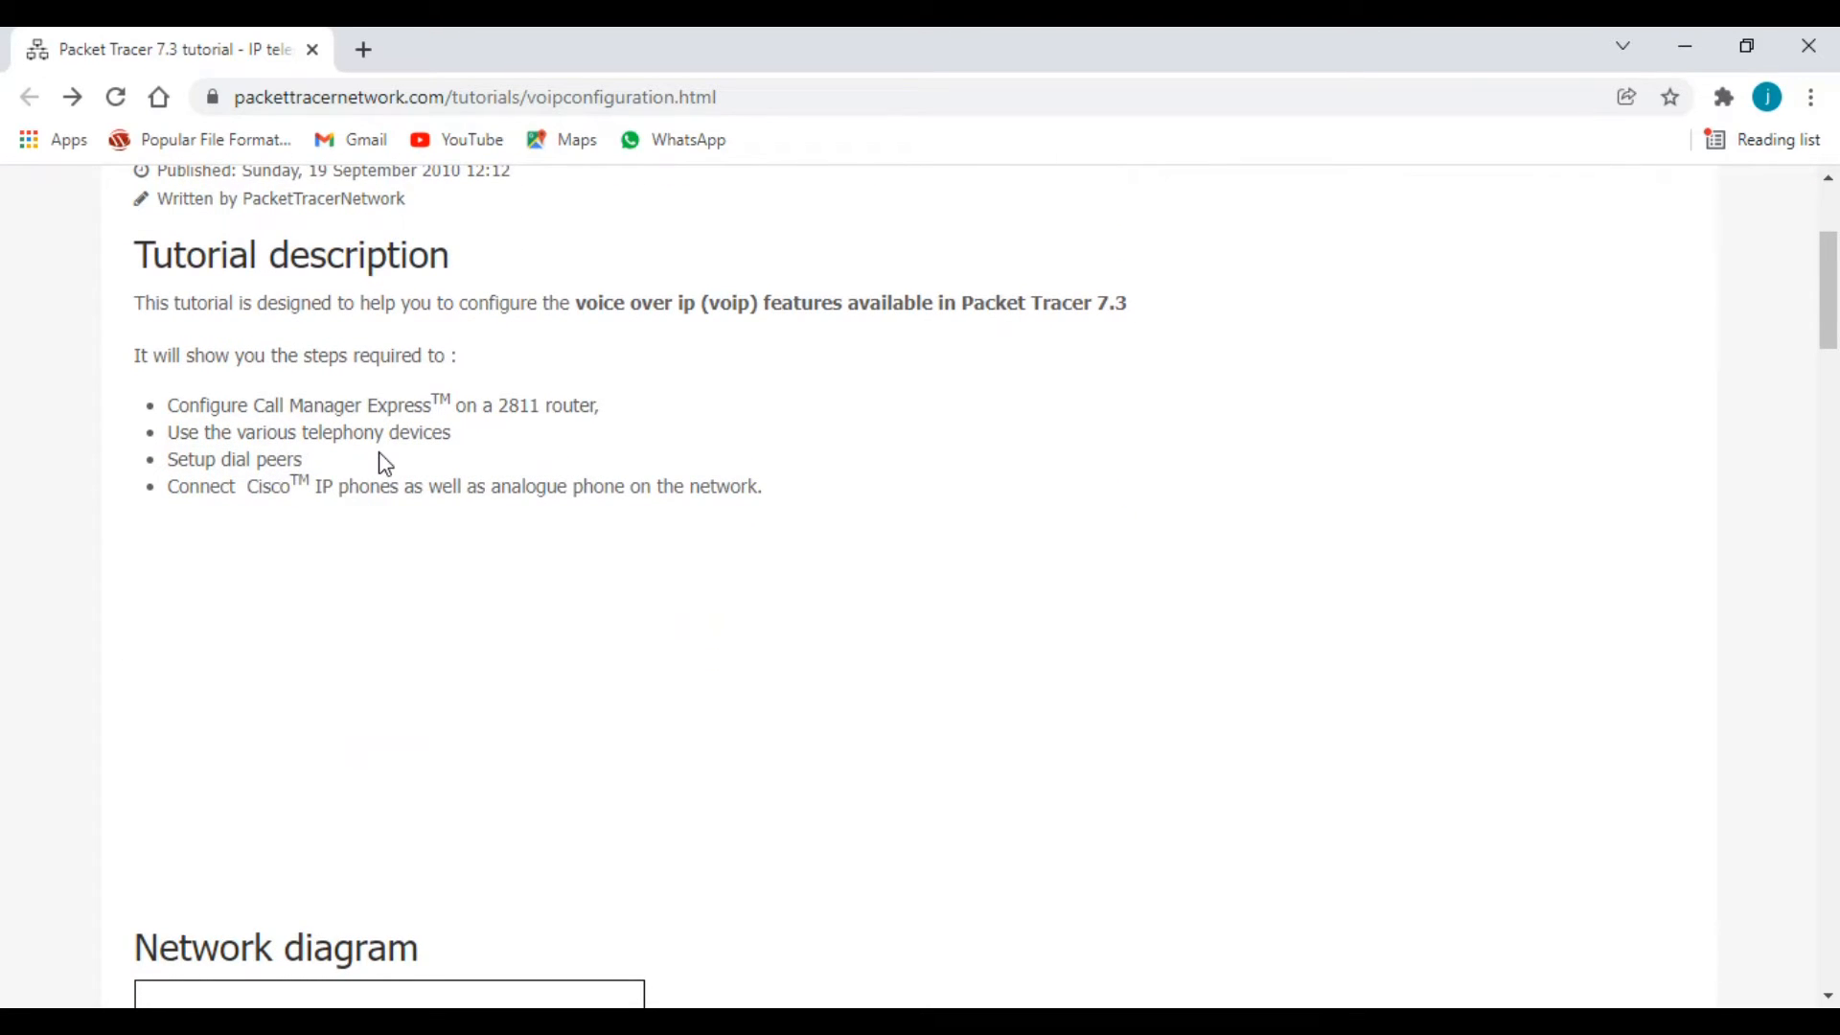
pyautogui.scroll(-1, 383, 463)
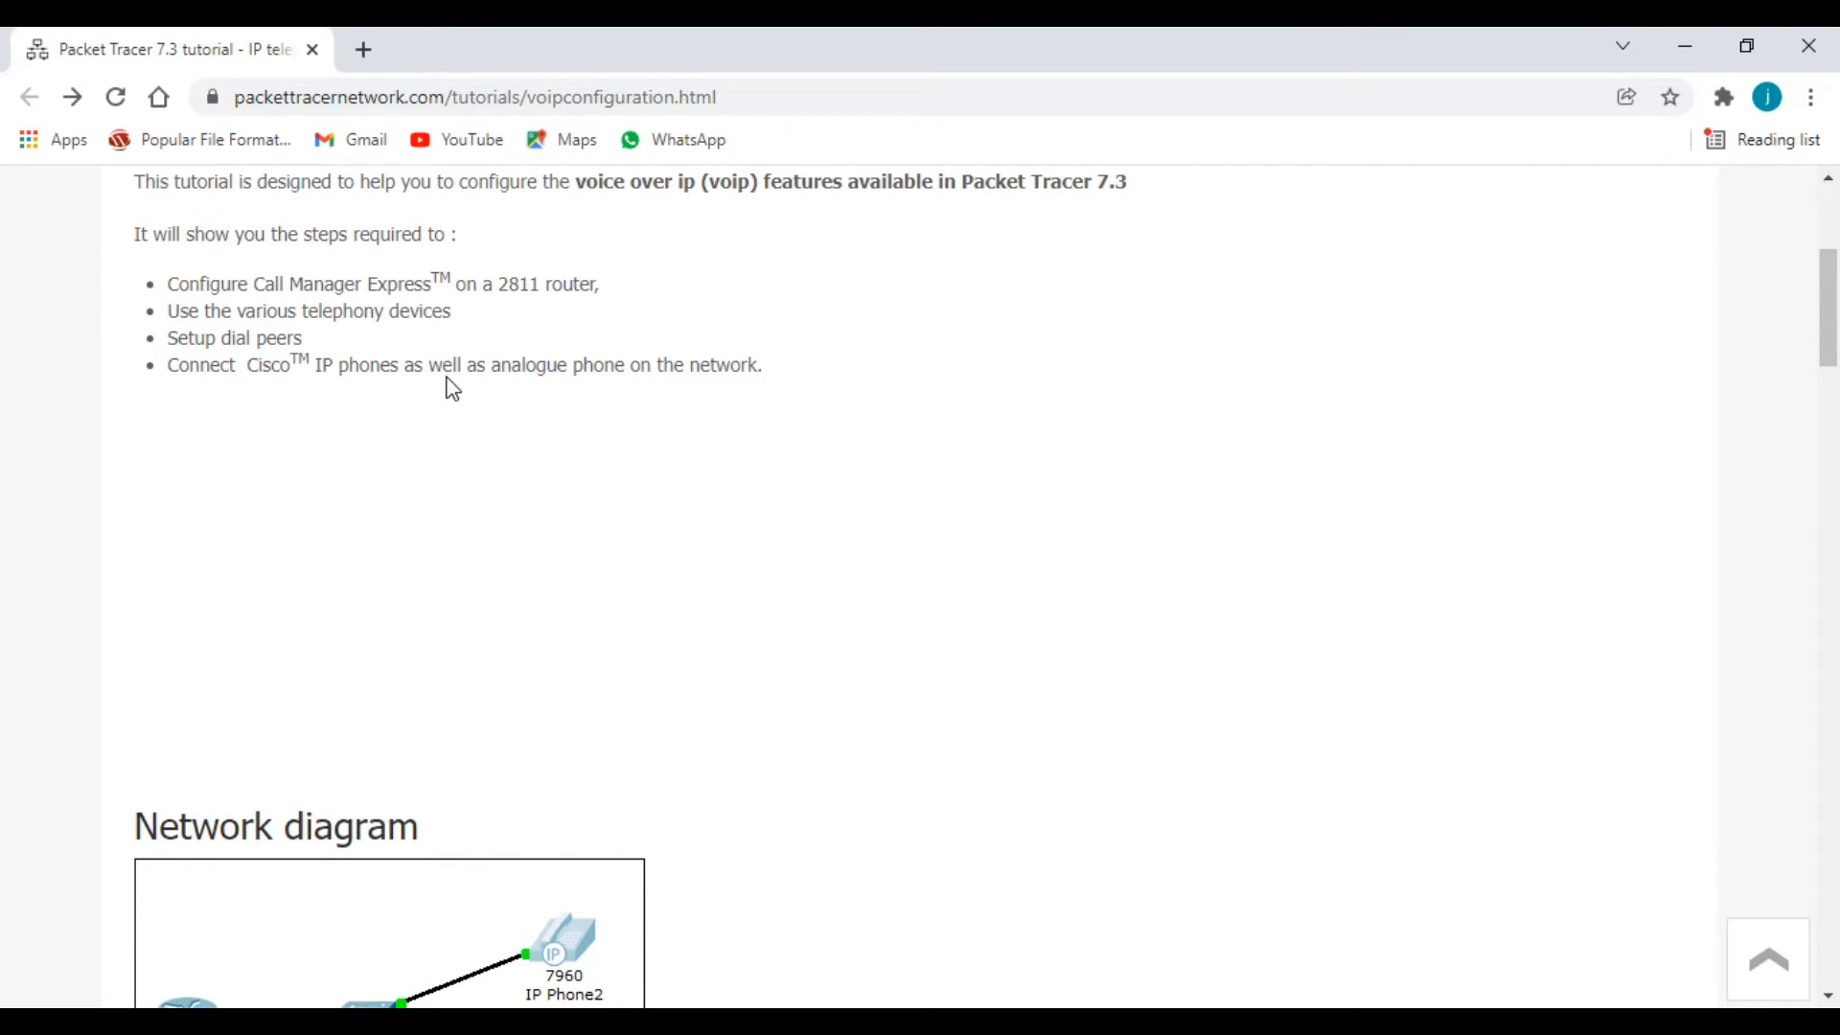
pyautogui.scroll(-4, 587, 518)
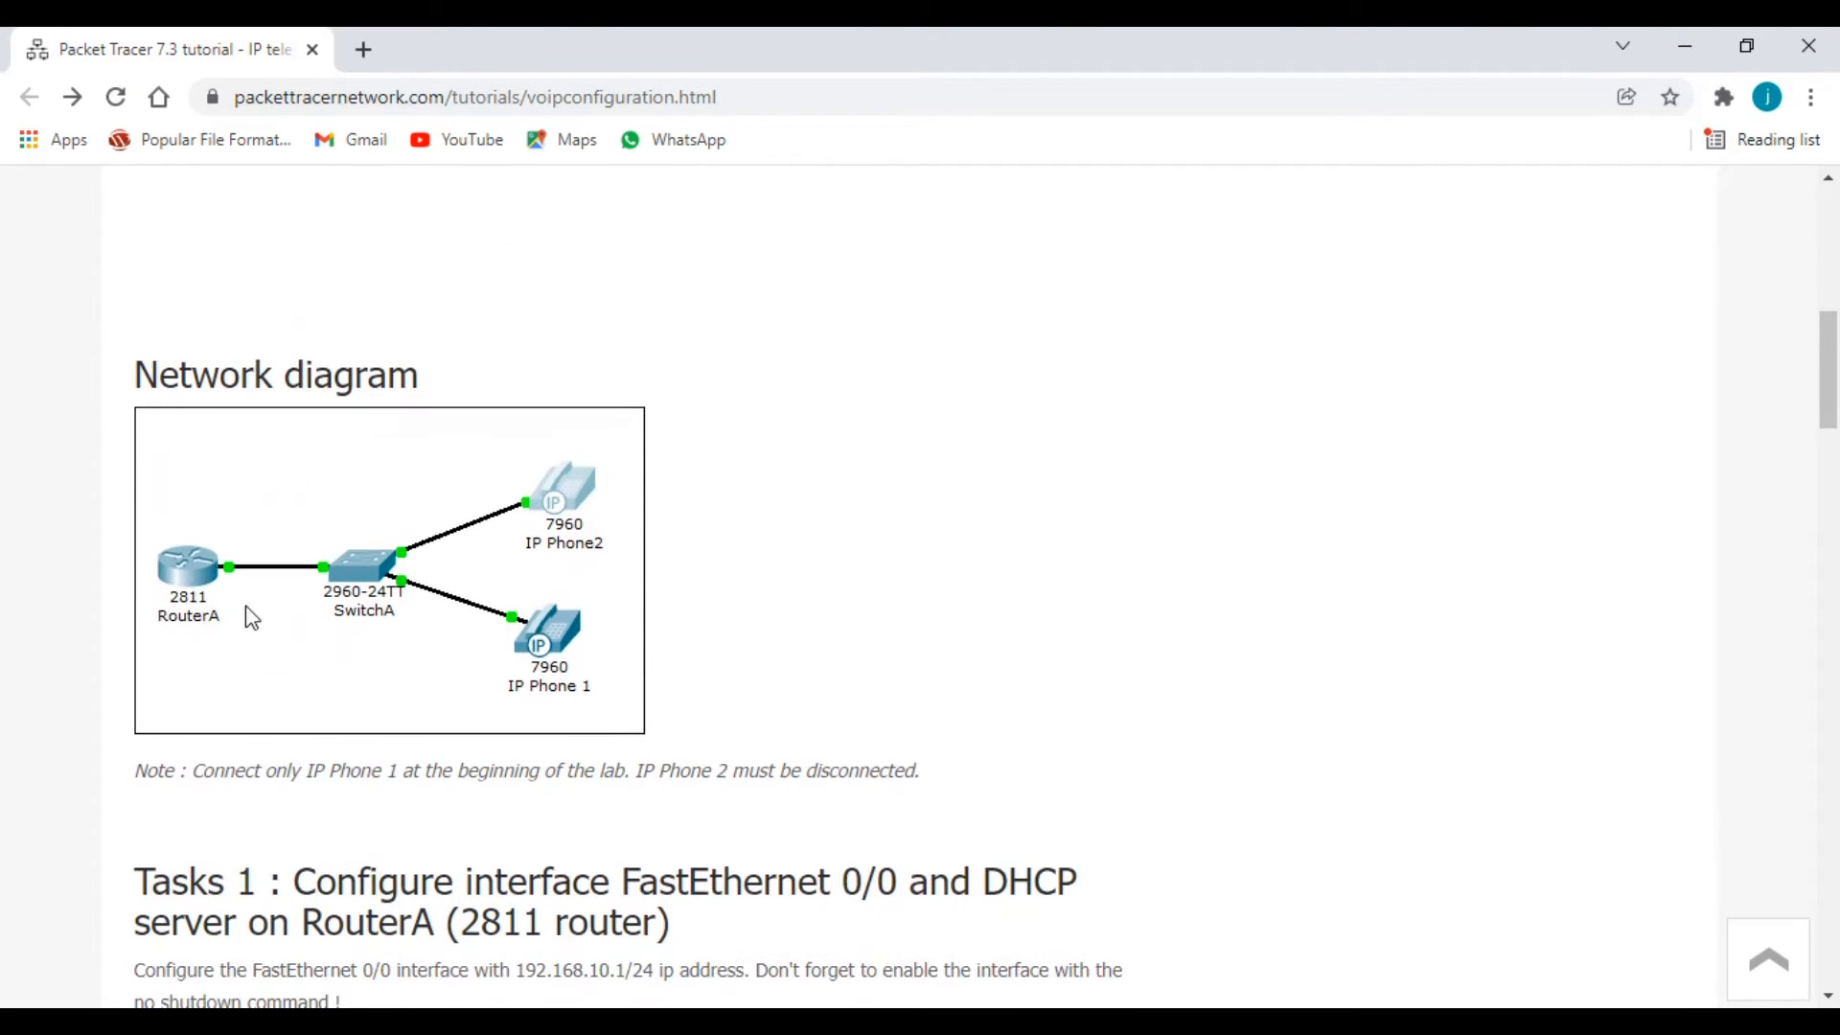
pyautogui.scroll(-2, 686, 642)
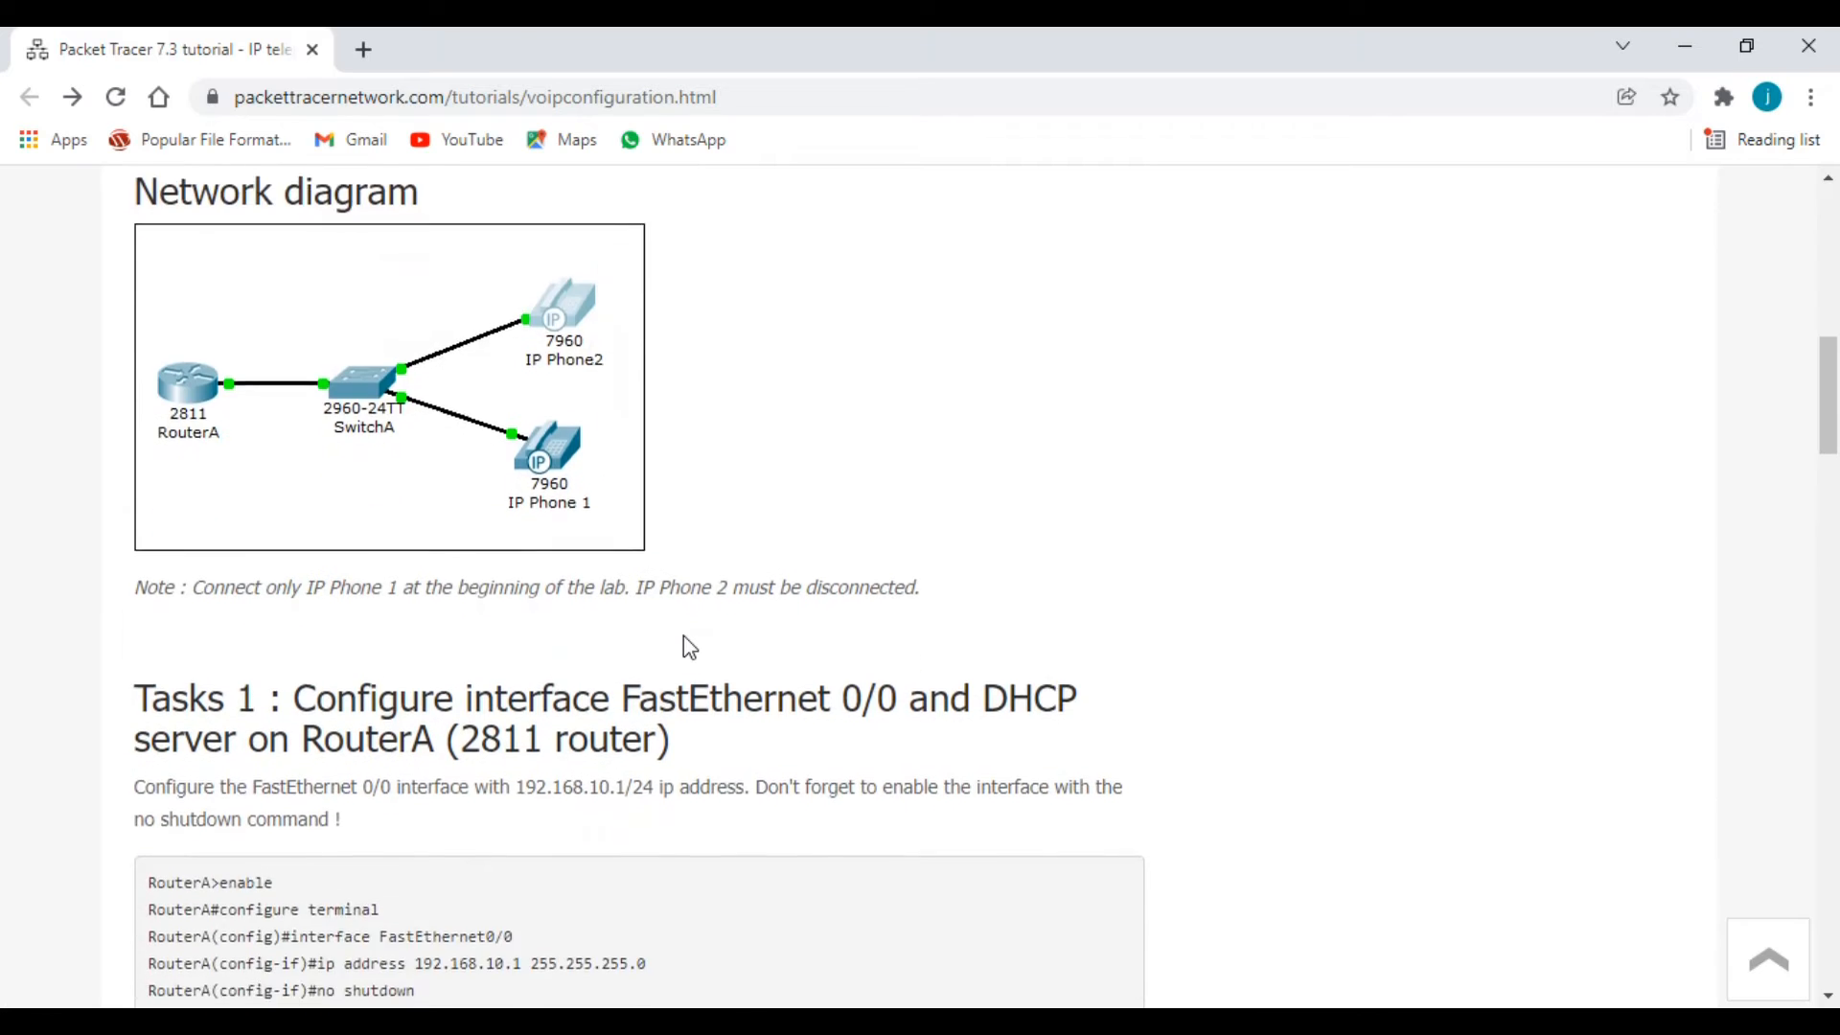
# - Read the tutorial's tasks for configuring FastEthernet 0/0, the DHCP server and the Call Manager Express telephony service on RouterA
pyautogui.scroll(-4, 682, 636)
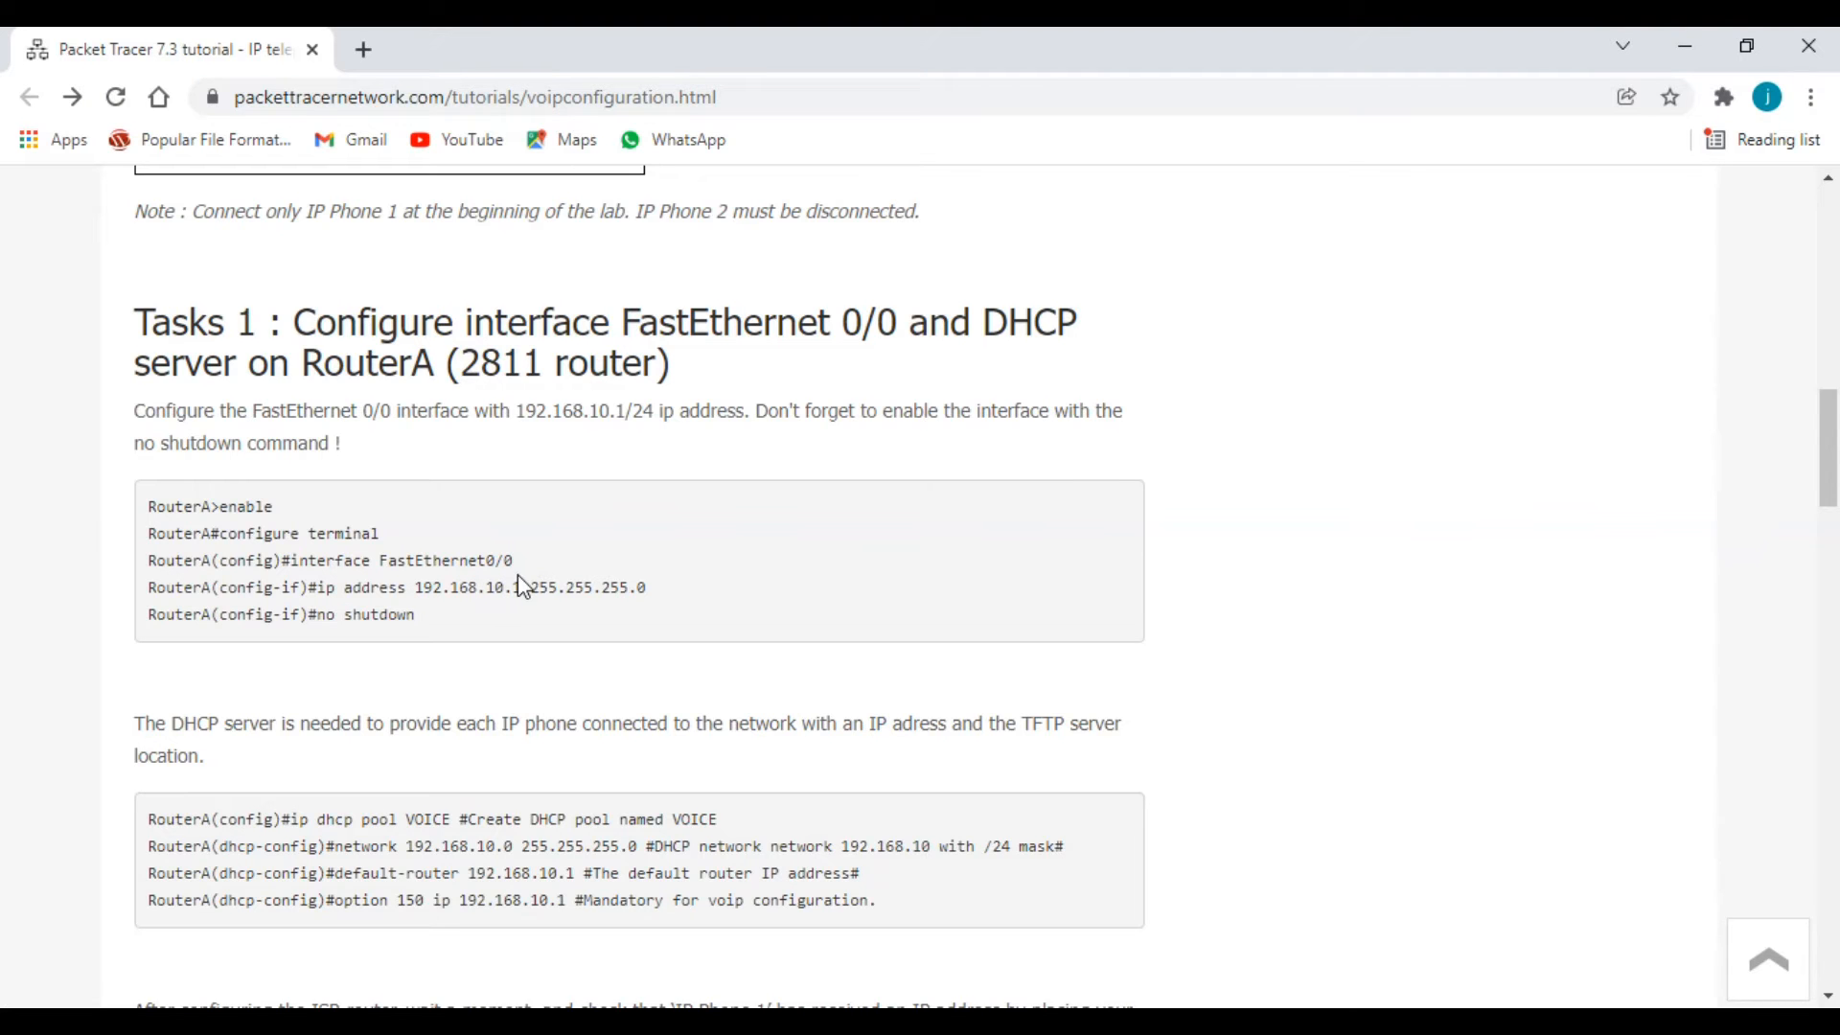
pyautogui.scroll(-2, 518, 579)
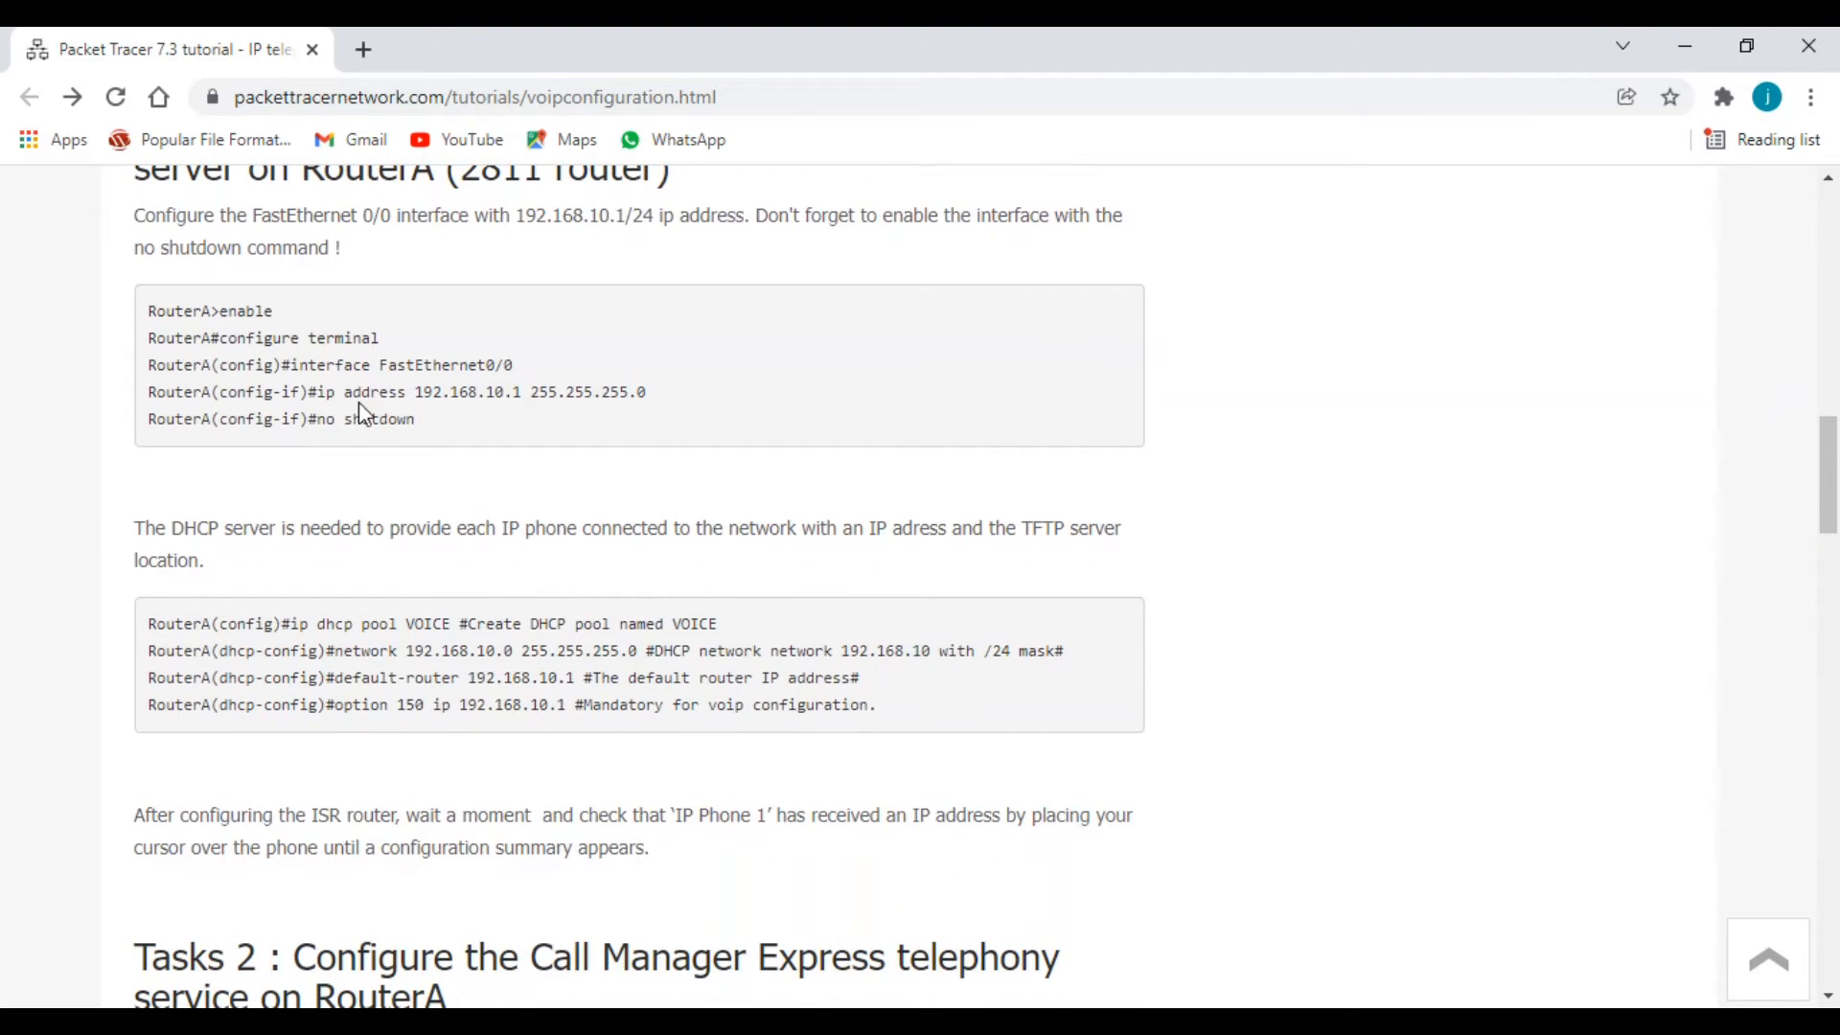
pyautogui.scroll(-2, 554, 402)
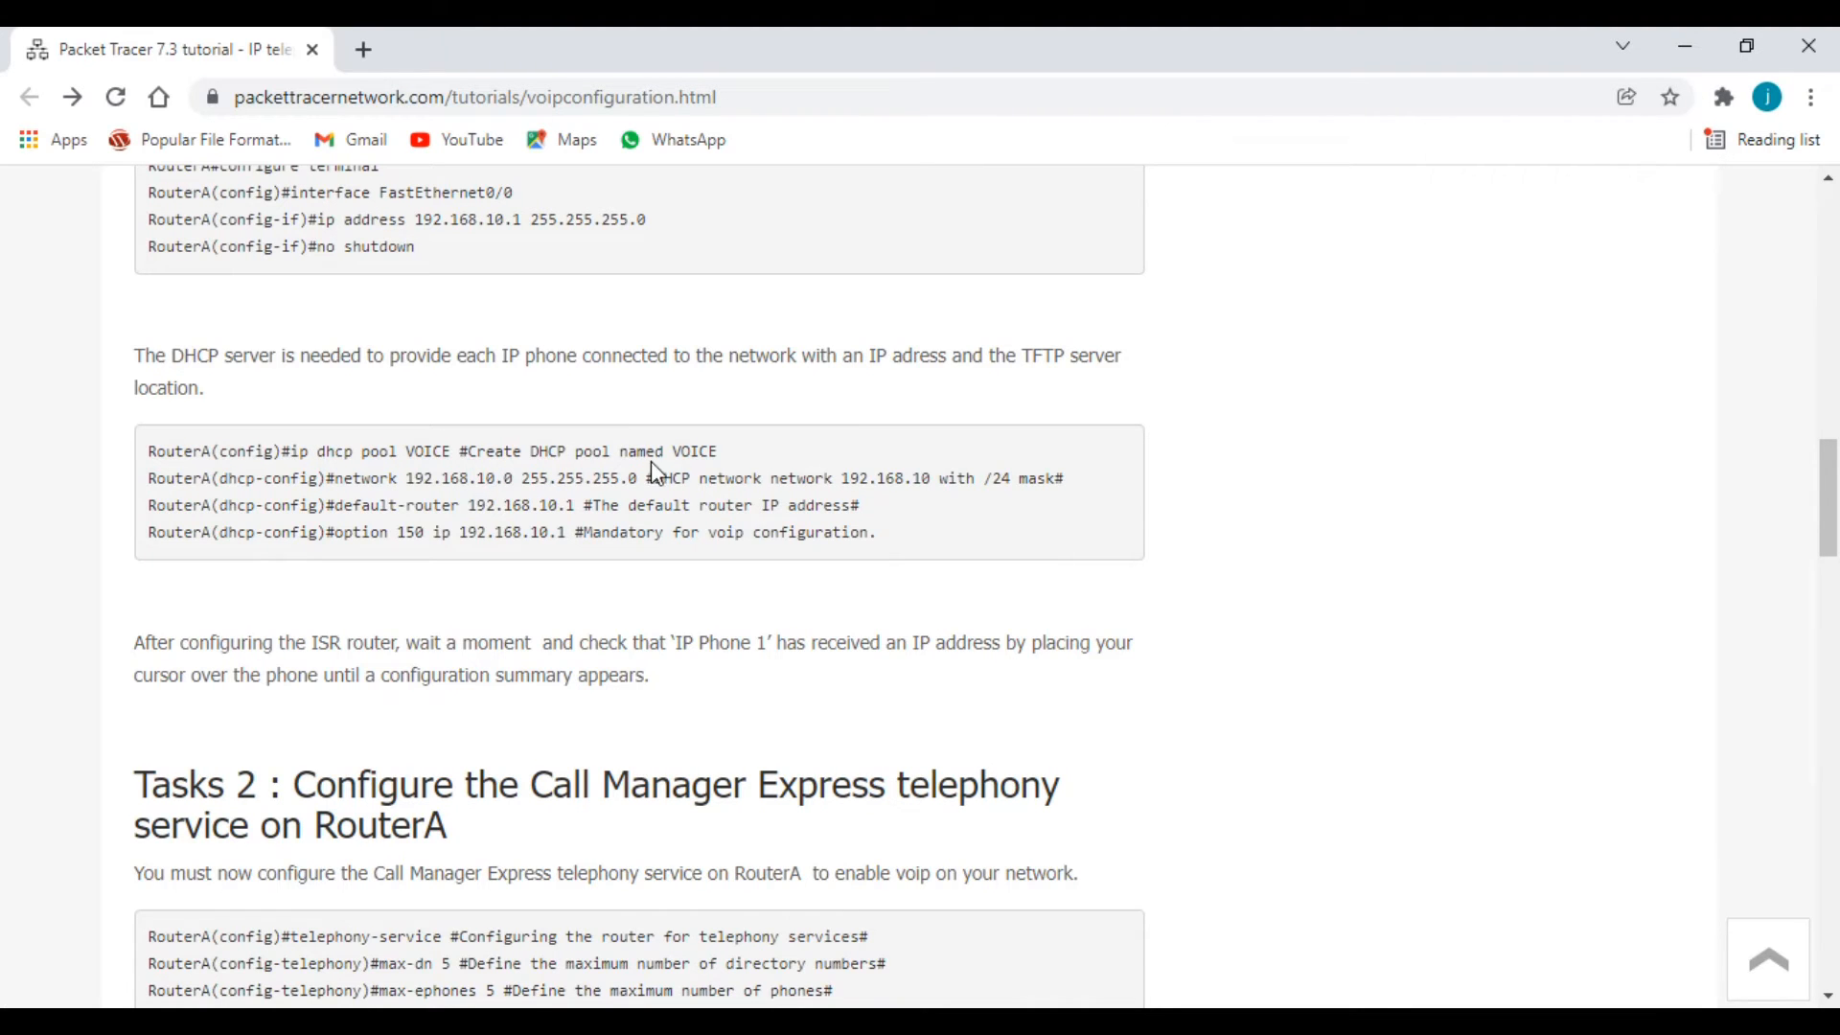
pyautogui.scroll(-2, 674, 471)
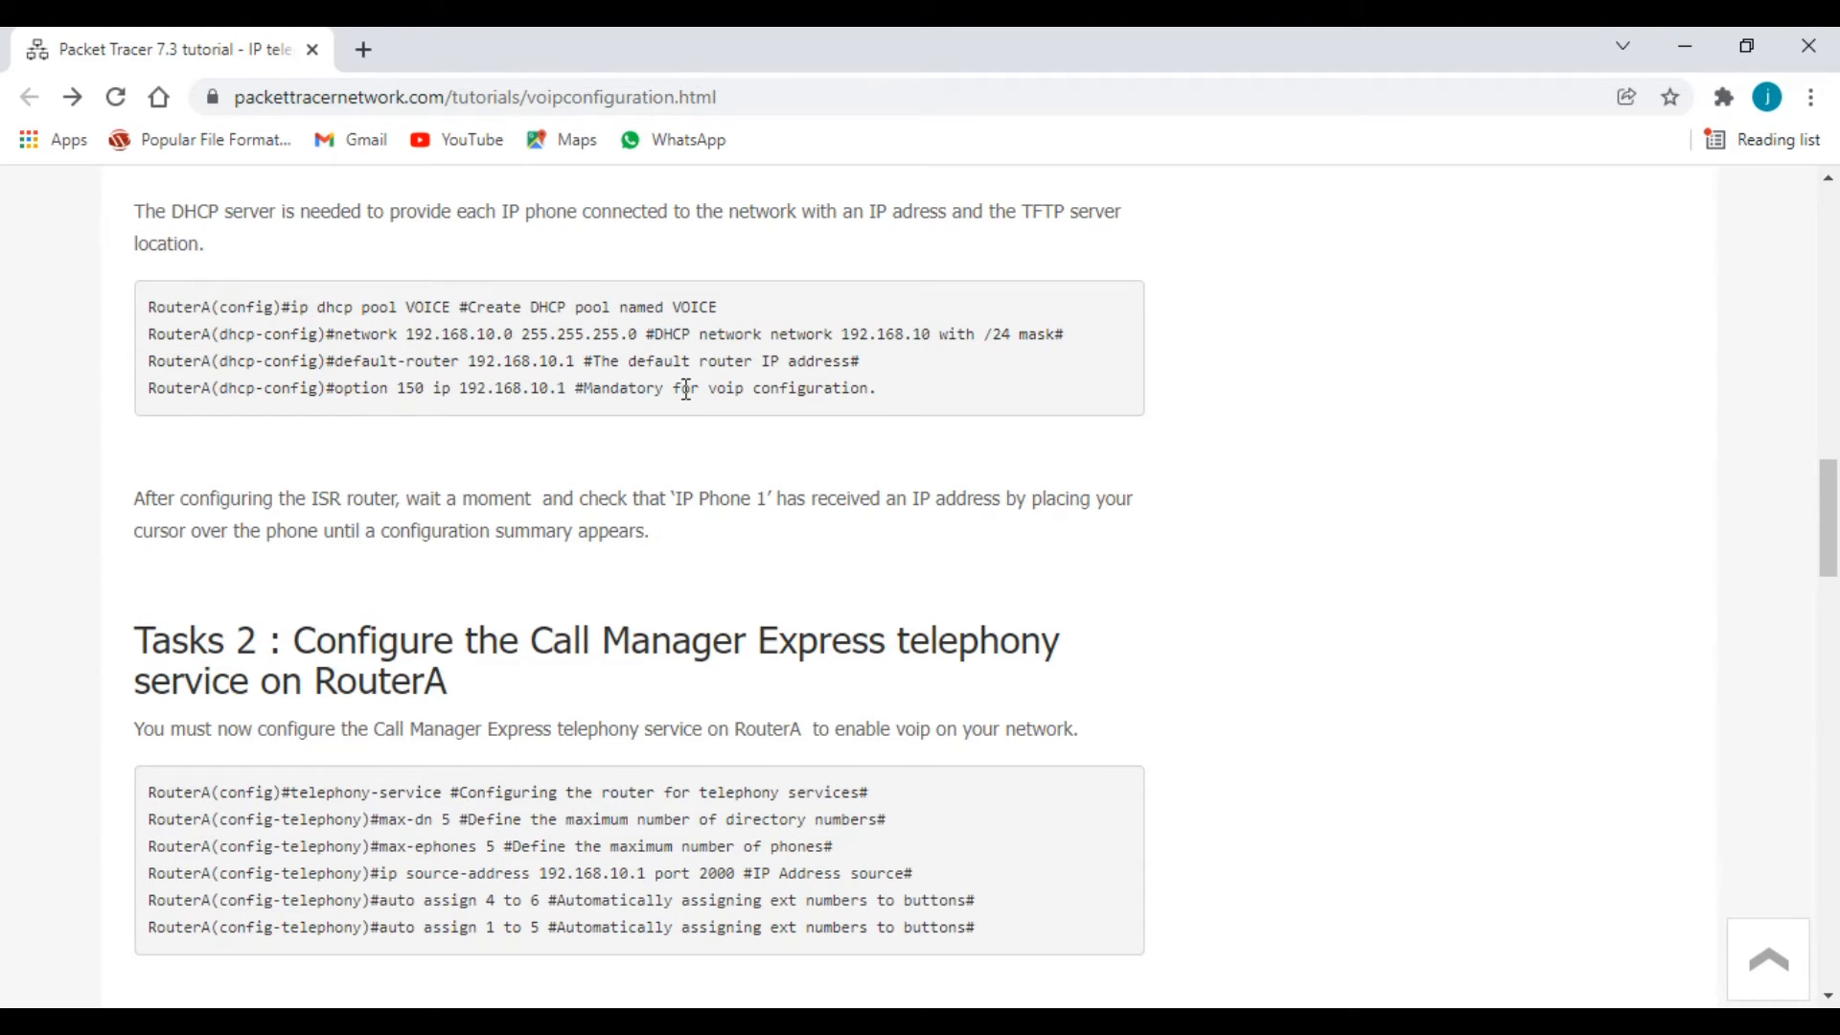
pyautogui.scroll(-1, 1006, 407)
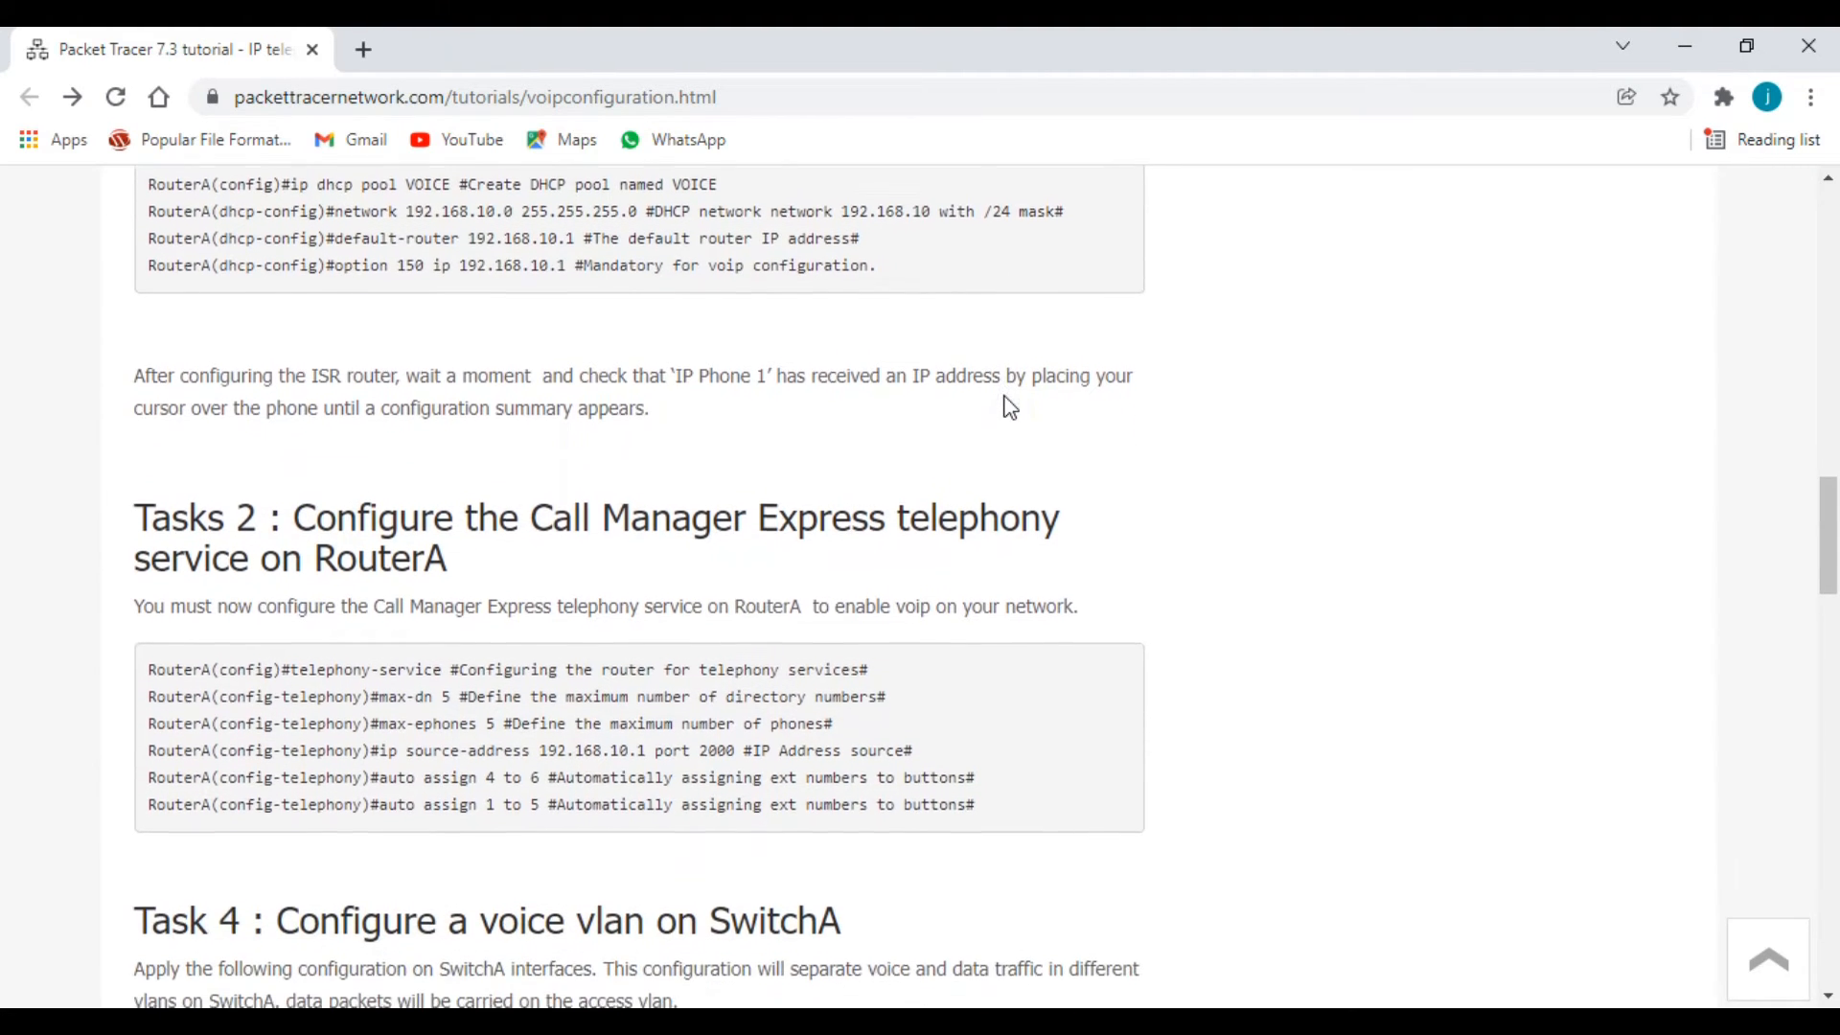
pyautogui.scroll(-1, 546, 727)
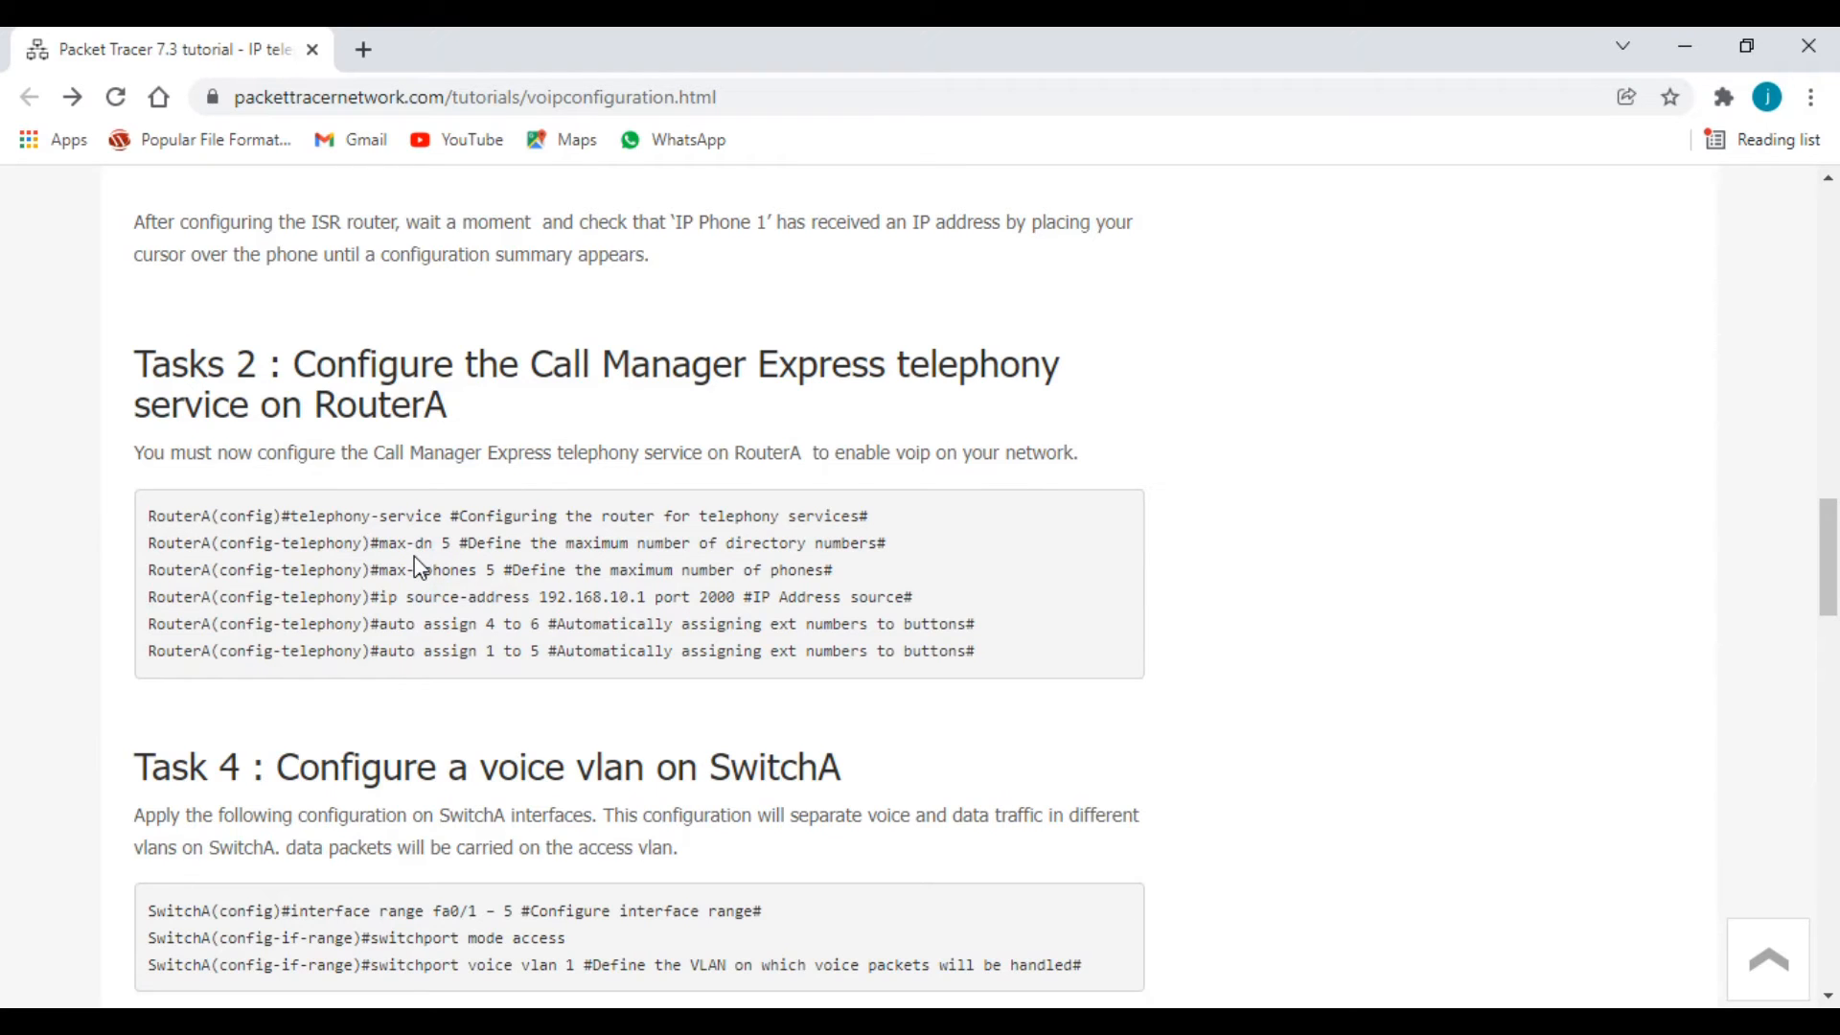
pyautogui.scroll(-1, 460, 567)
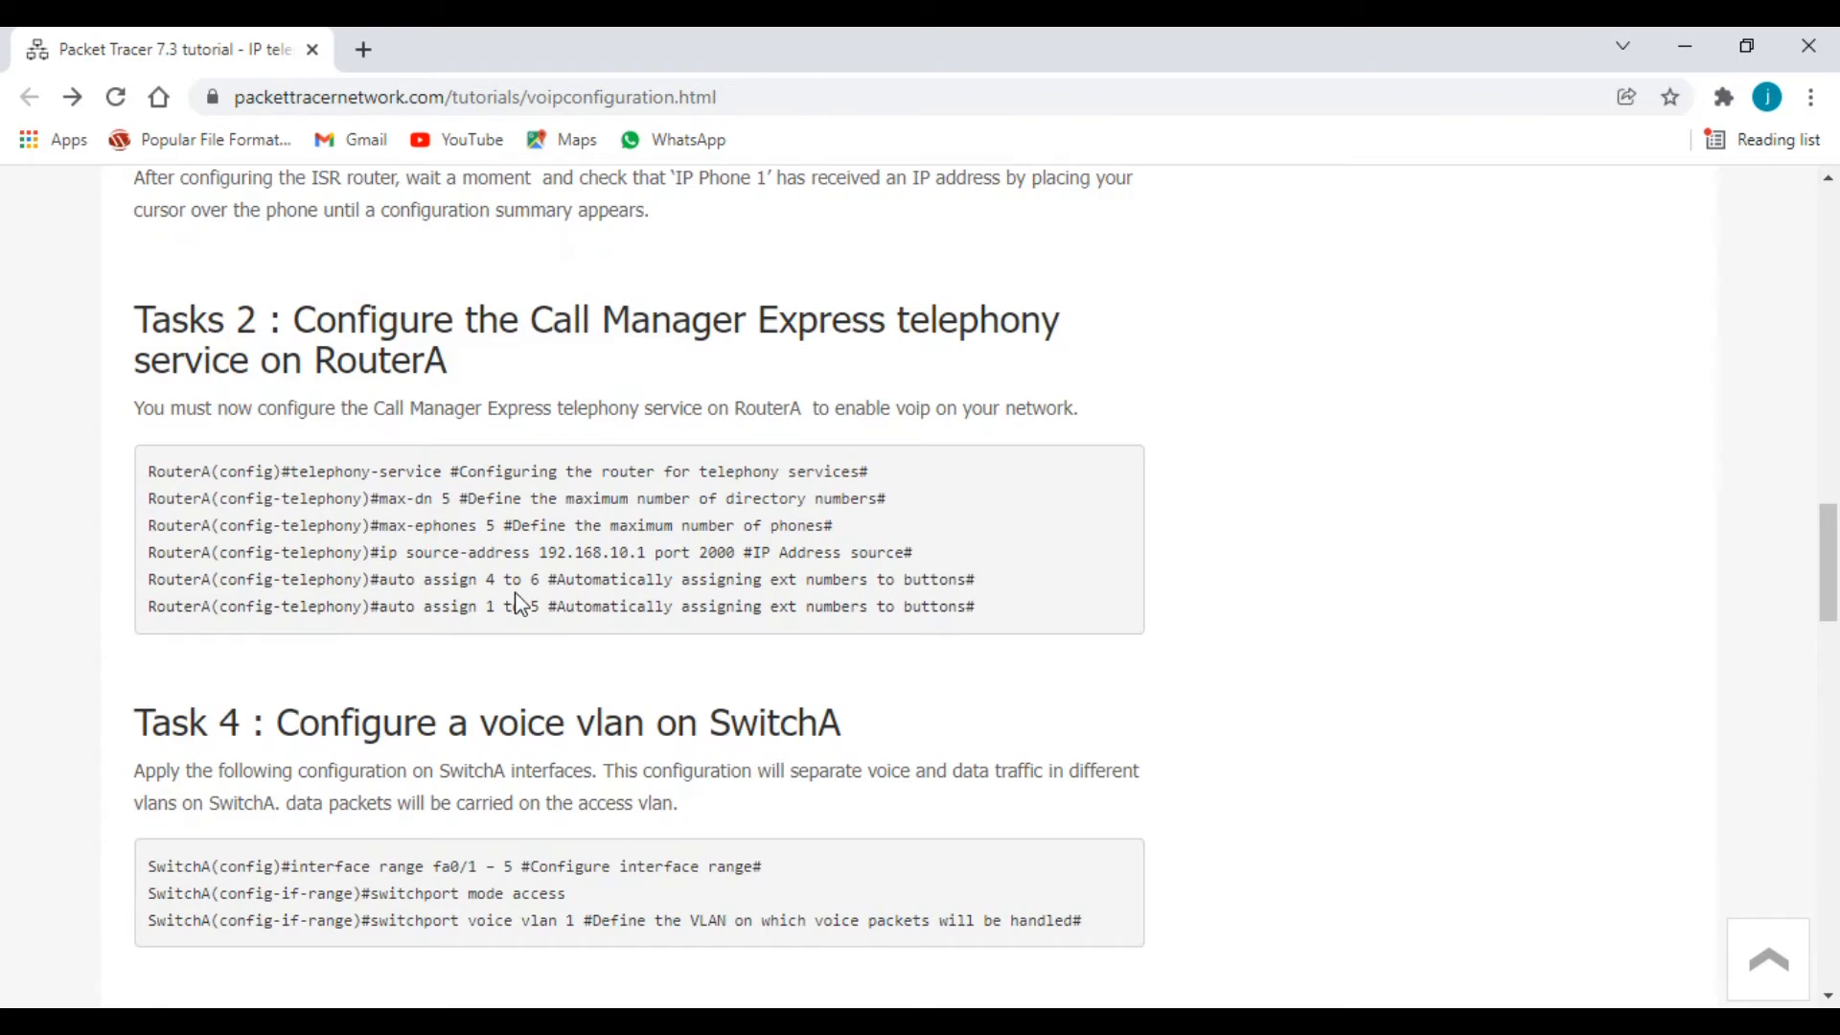
pyautogui.scroll(-1, 767, 604)
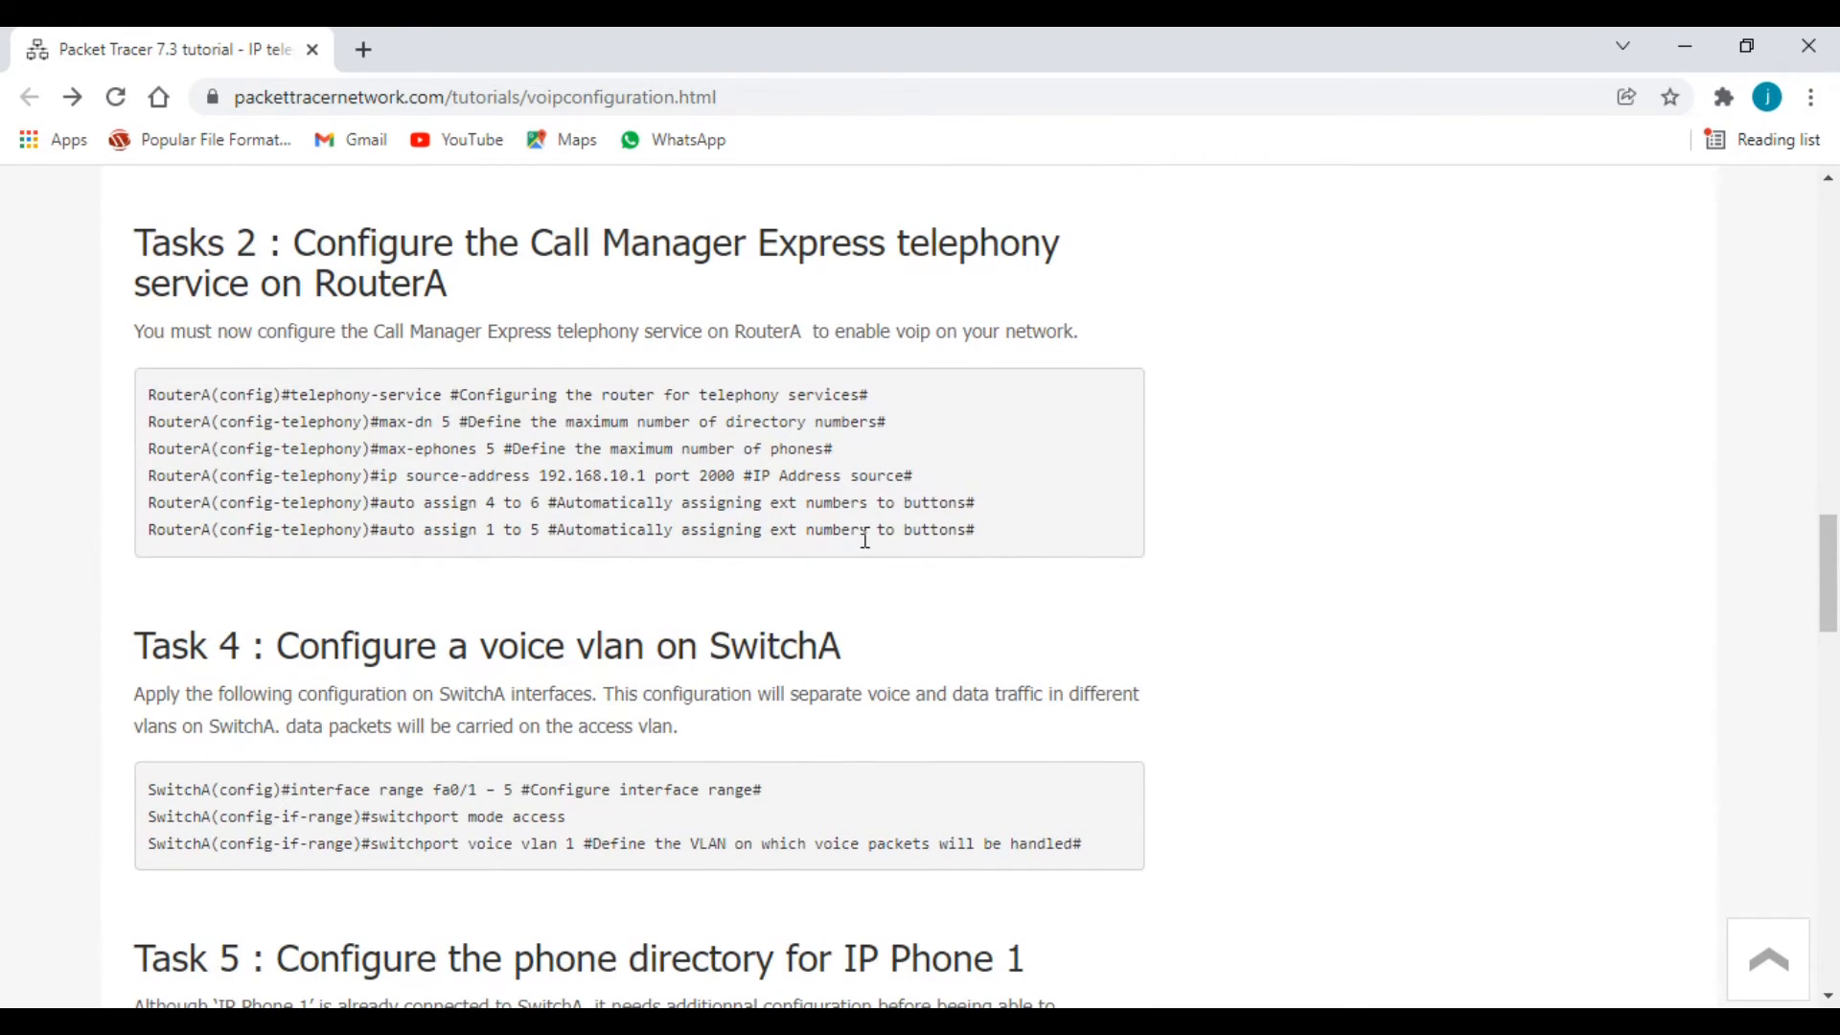
# - Read the tutorial's tasks for configuring the voice VLAN on SwitchA and the phone directory for IP Phone 1
pyautogui.scroll(-2, 743, 619)
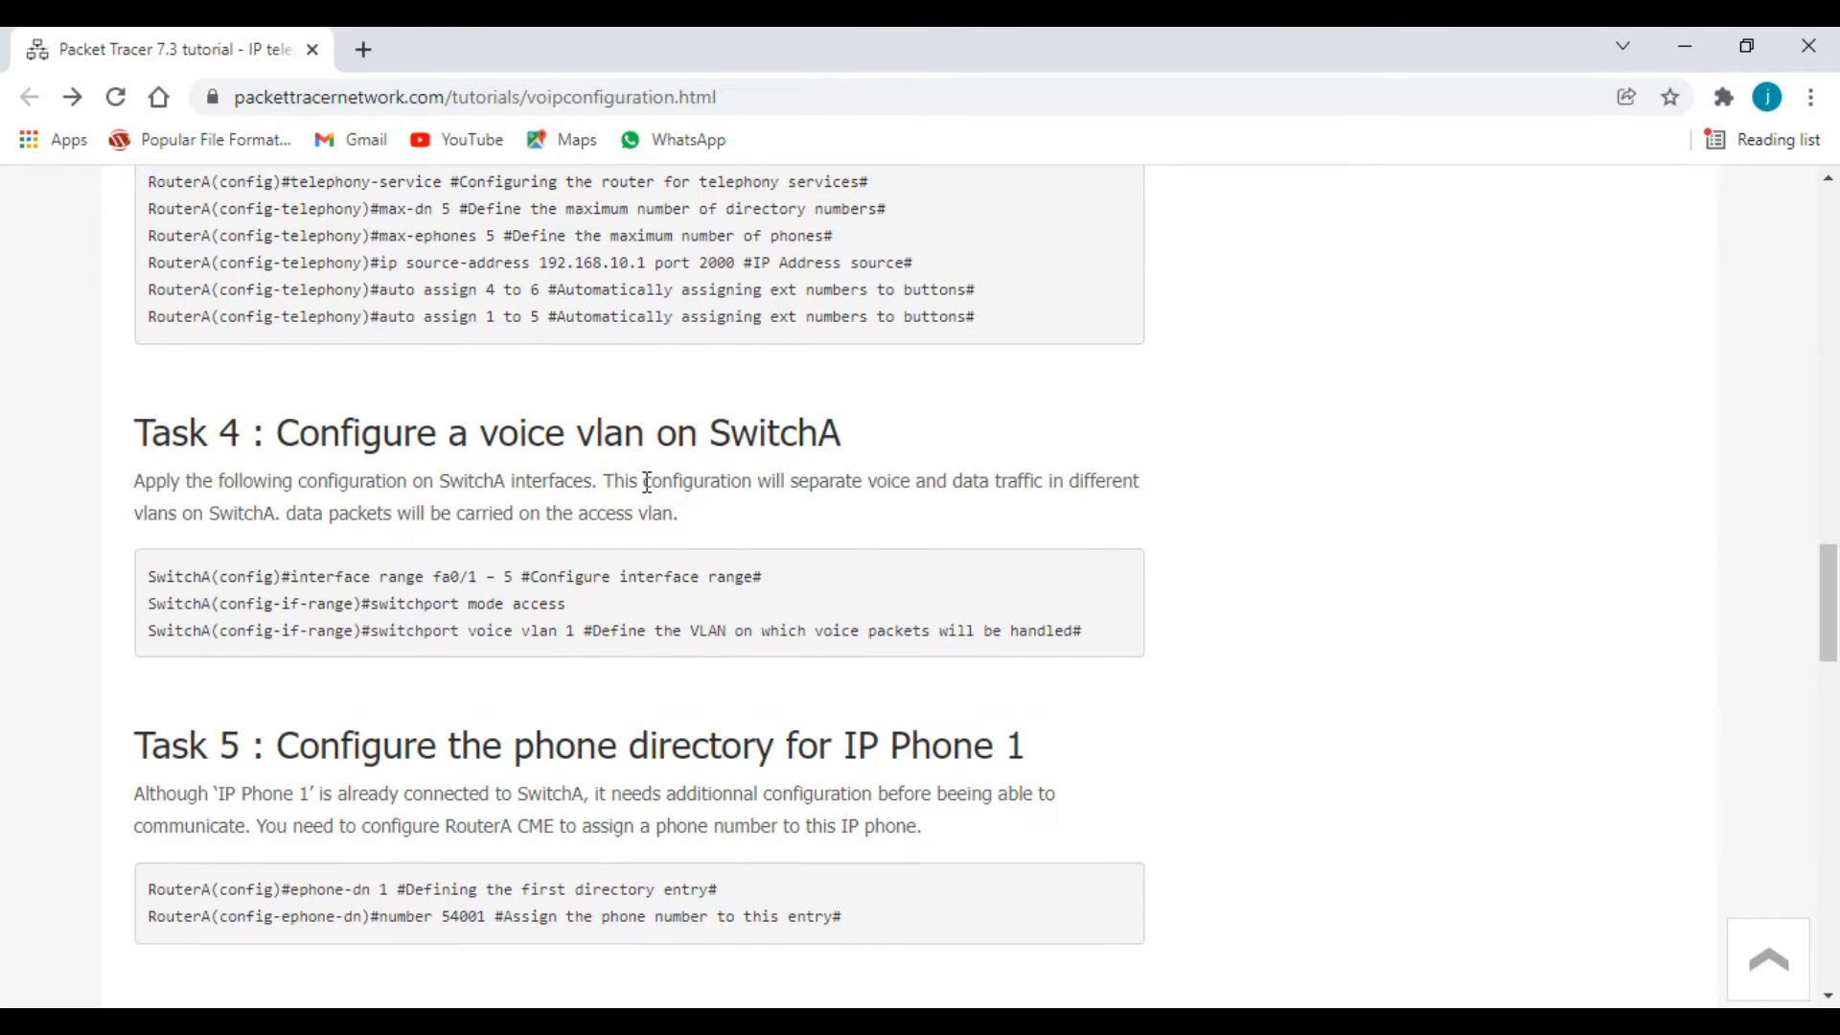
pyautogui.scroll(-1, 647, 482)
pyautogui.scroll(-1, 646, 482)
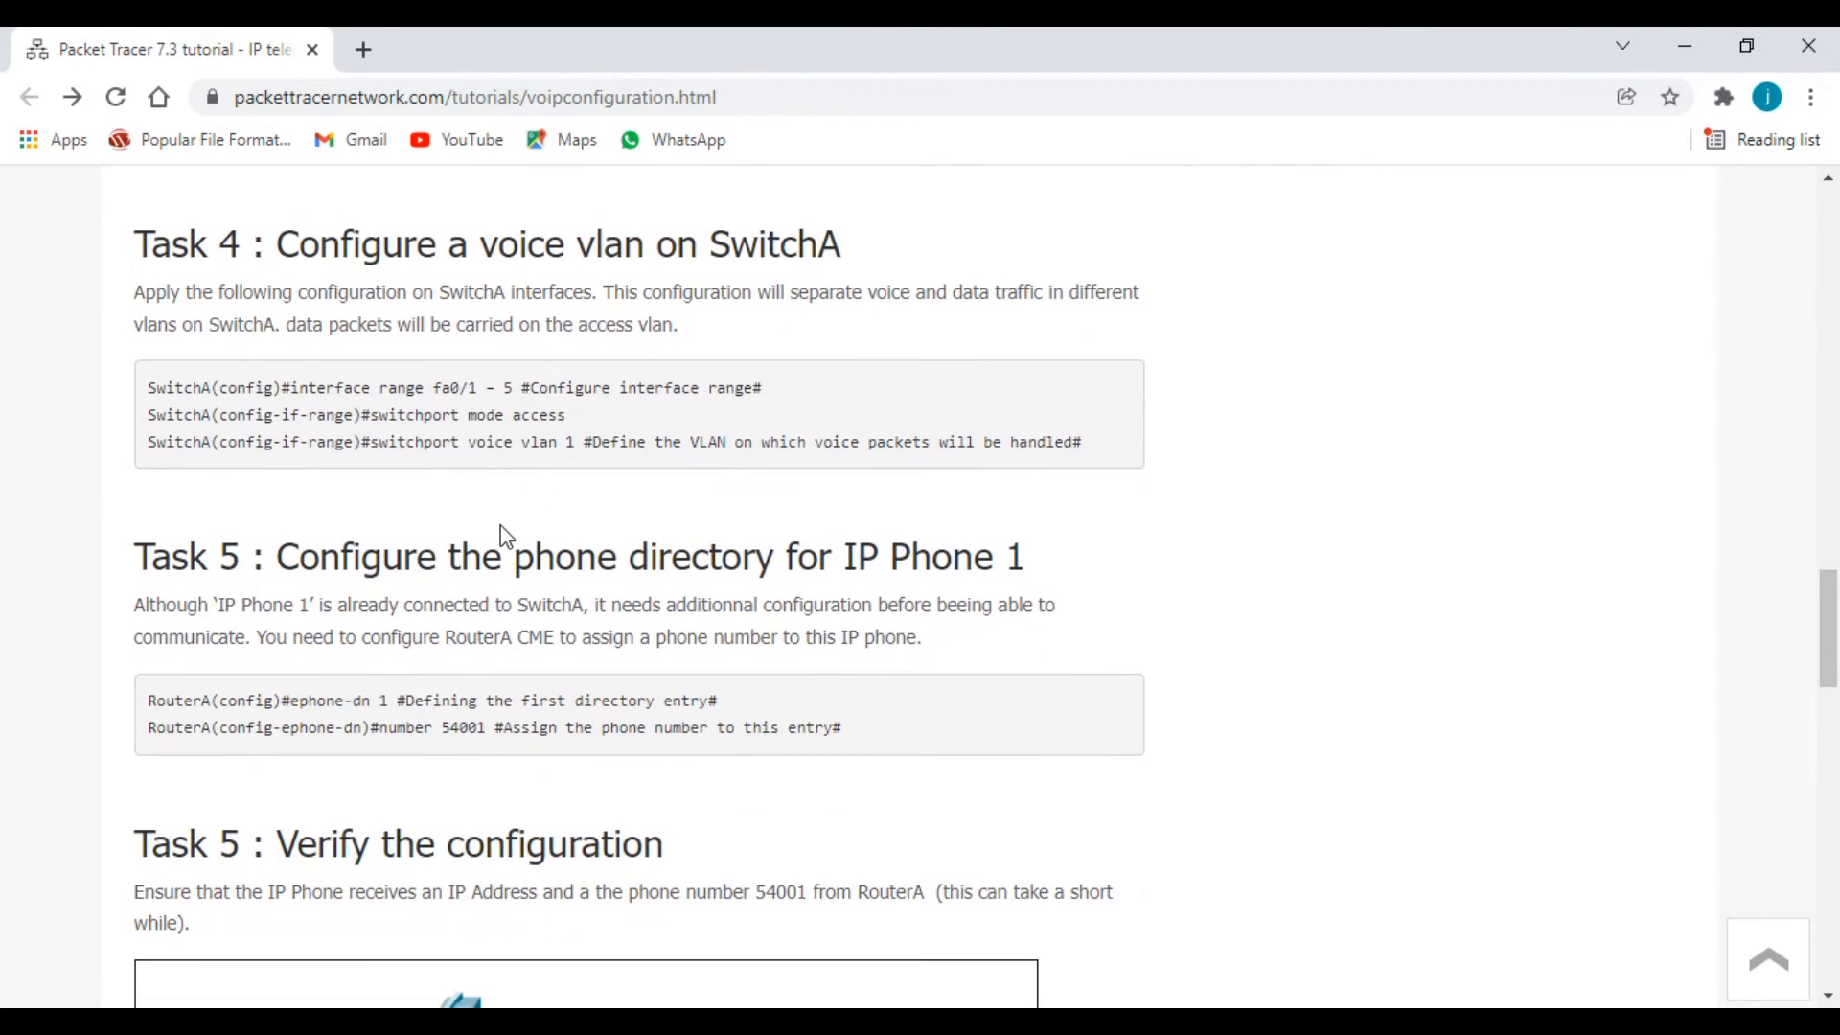
pyautogui.scroll(-1, 501, 533)
pyautogui.scroll(-1, 501, 534)
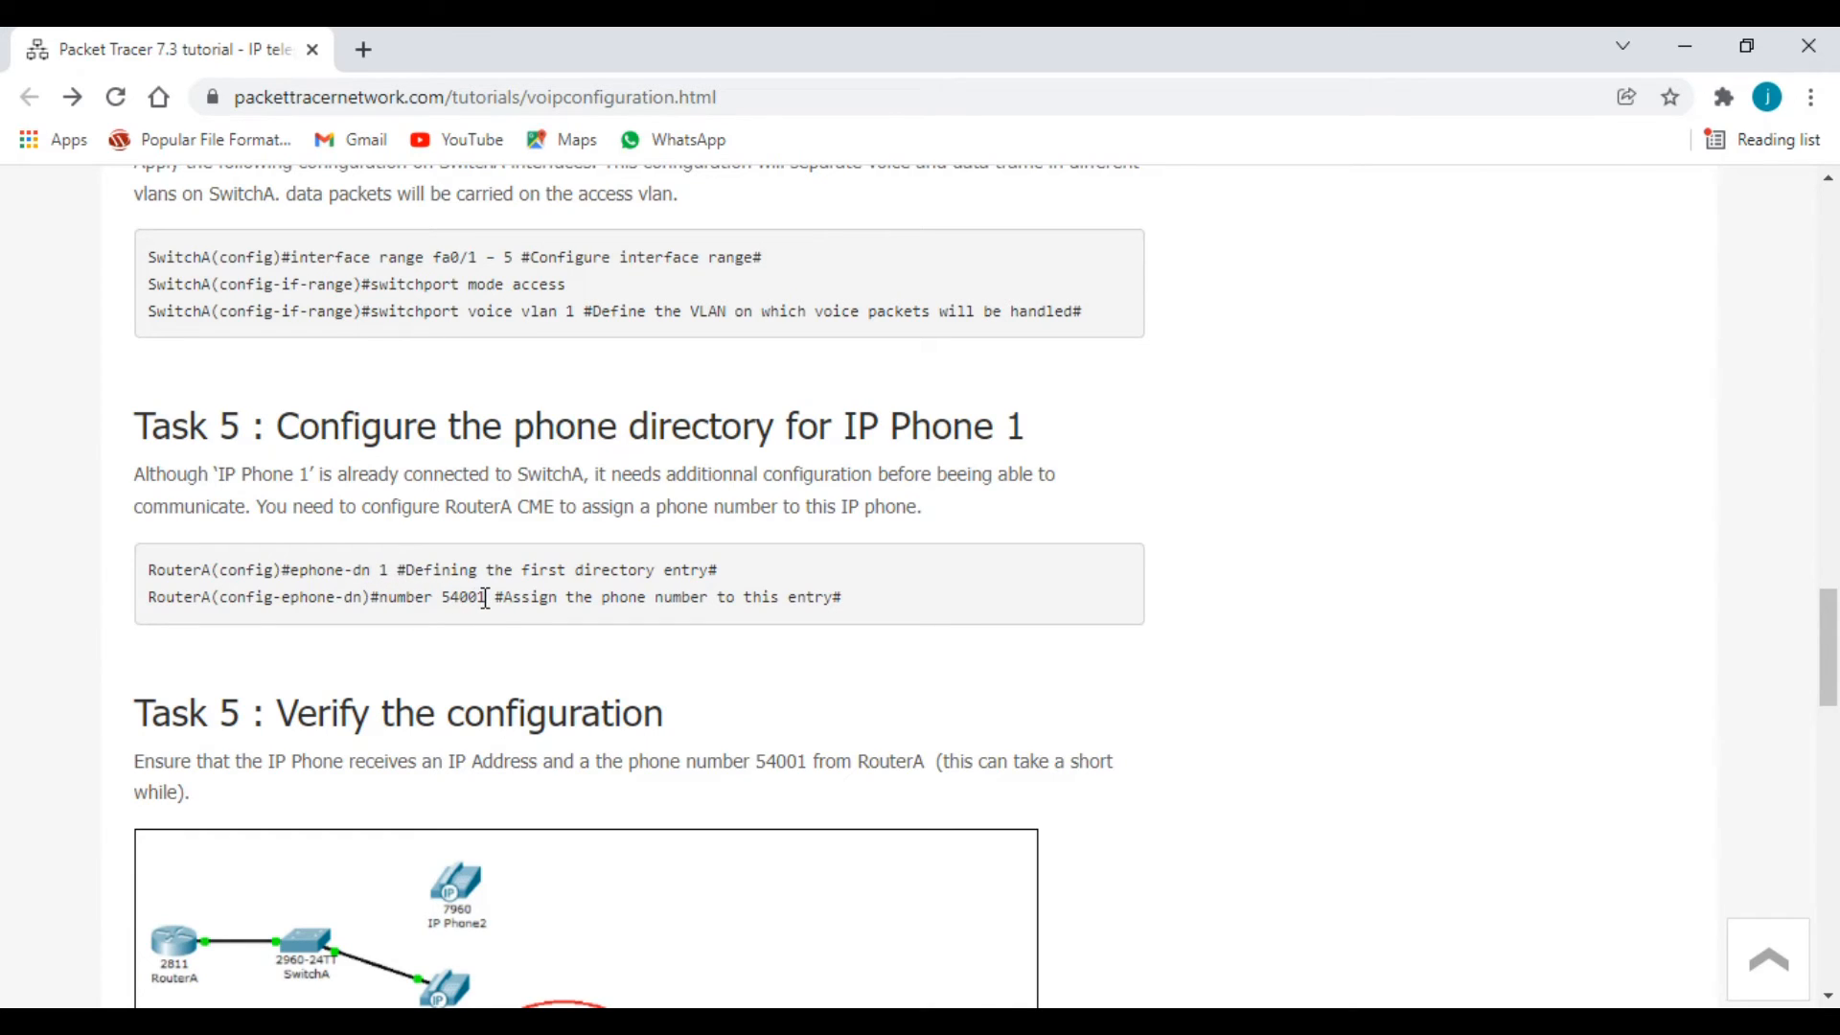
pyautogui.scroll(-1, 611, 630)
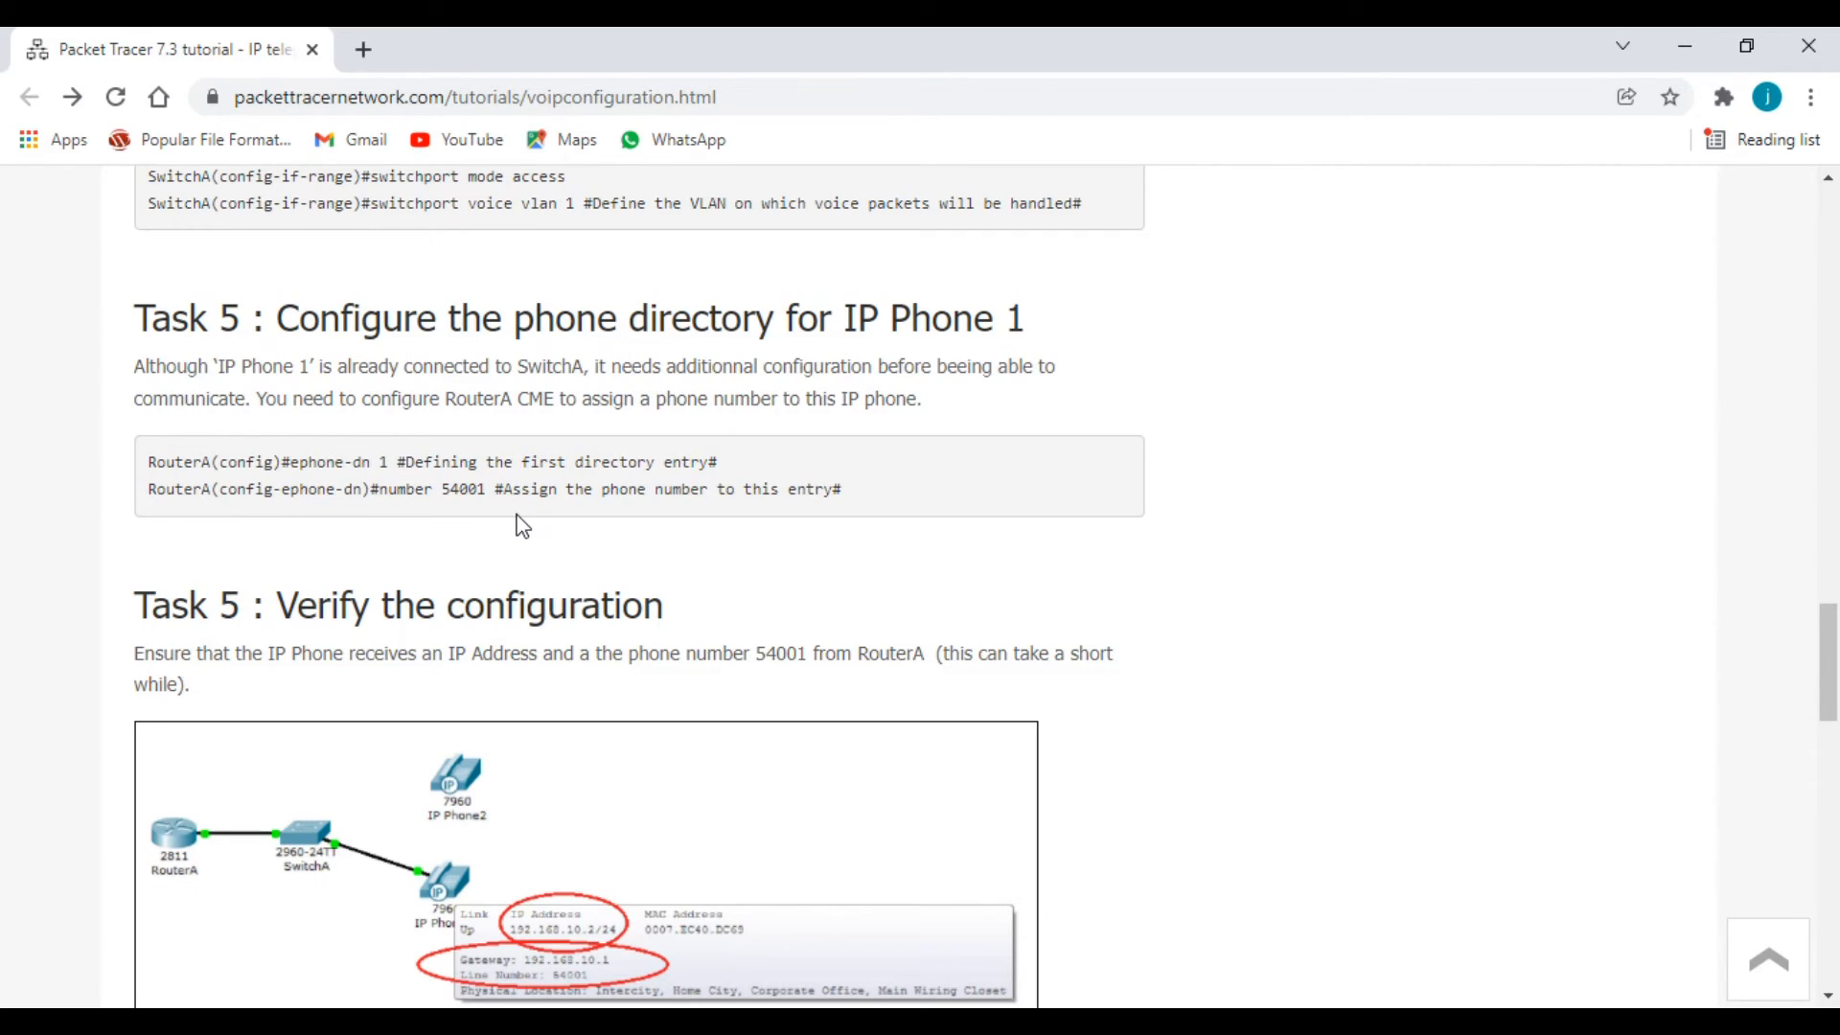
# - Review the tutorial's configuration verification section for the IP phone and switch back to the Cisco Packet Tracer topology
pyautogui.scroll(-2, 594, 529)
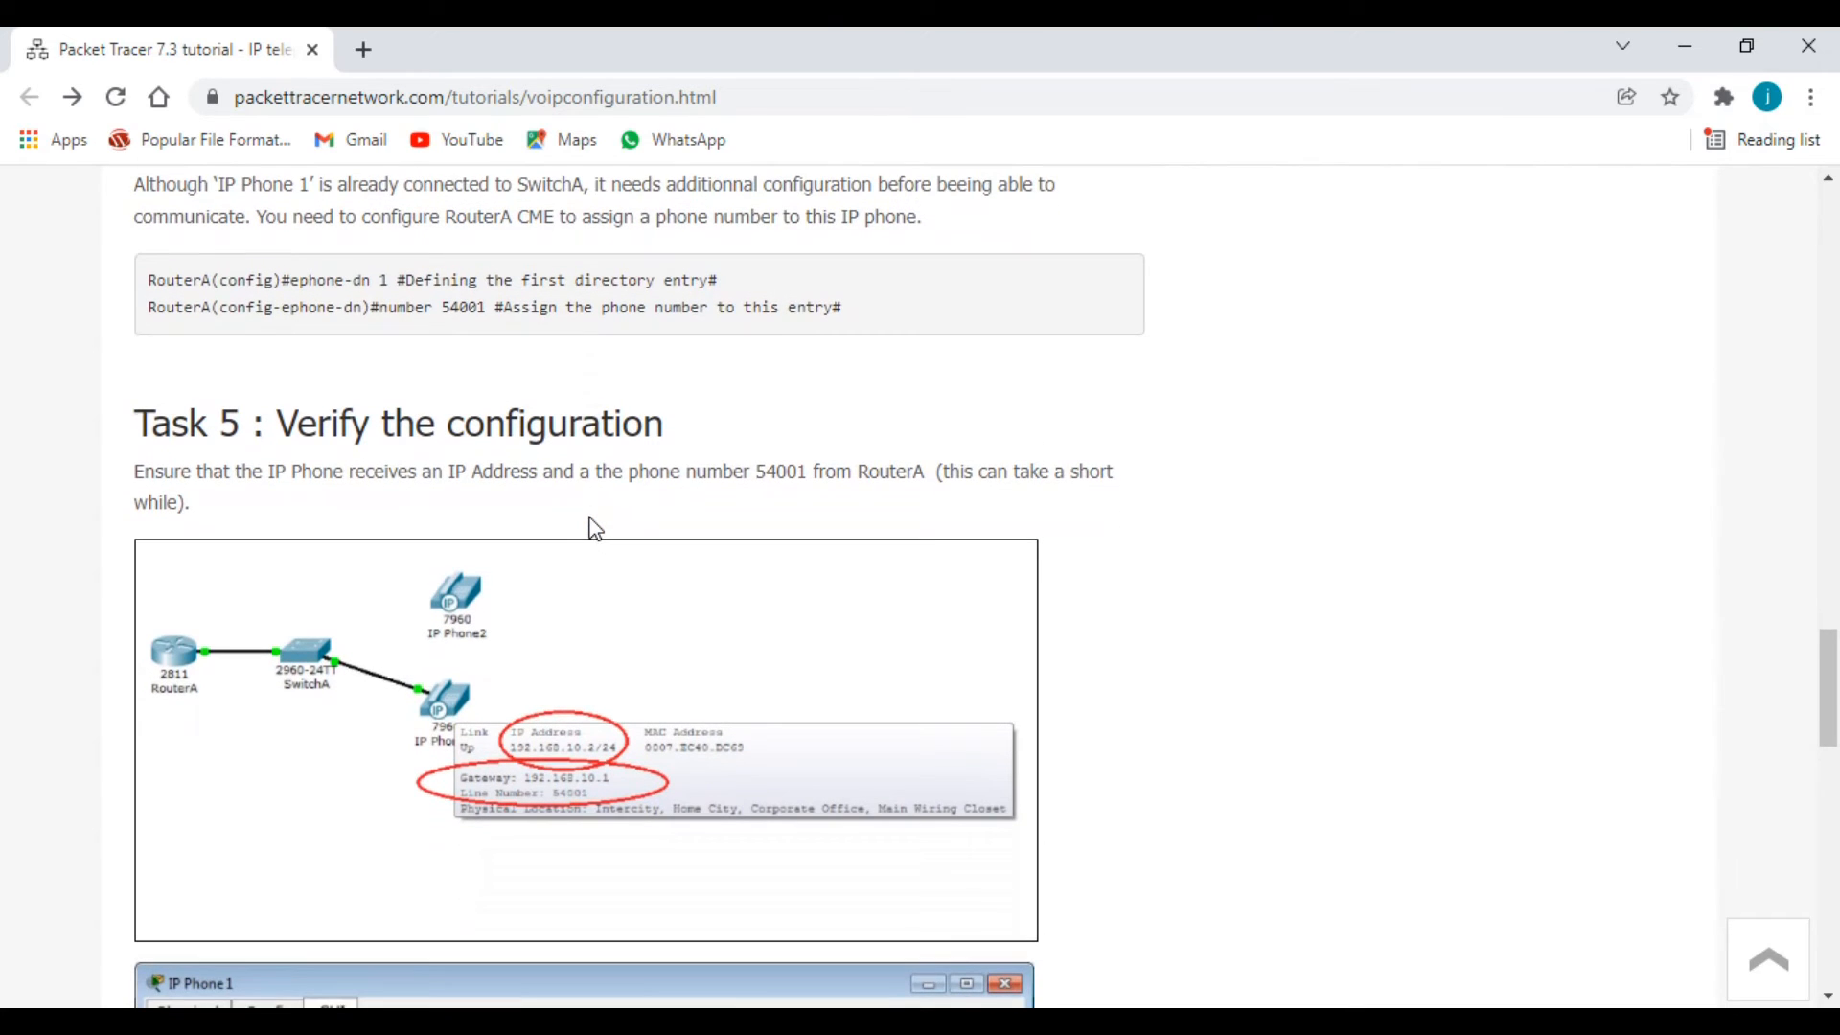
pyautogui.scroll(-1, 594, 528)
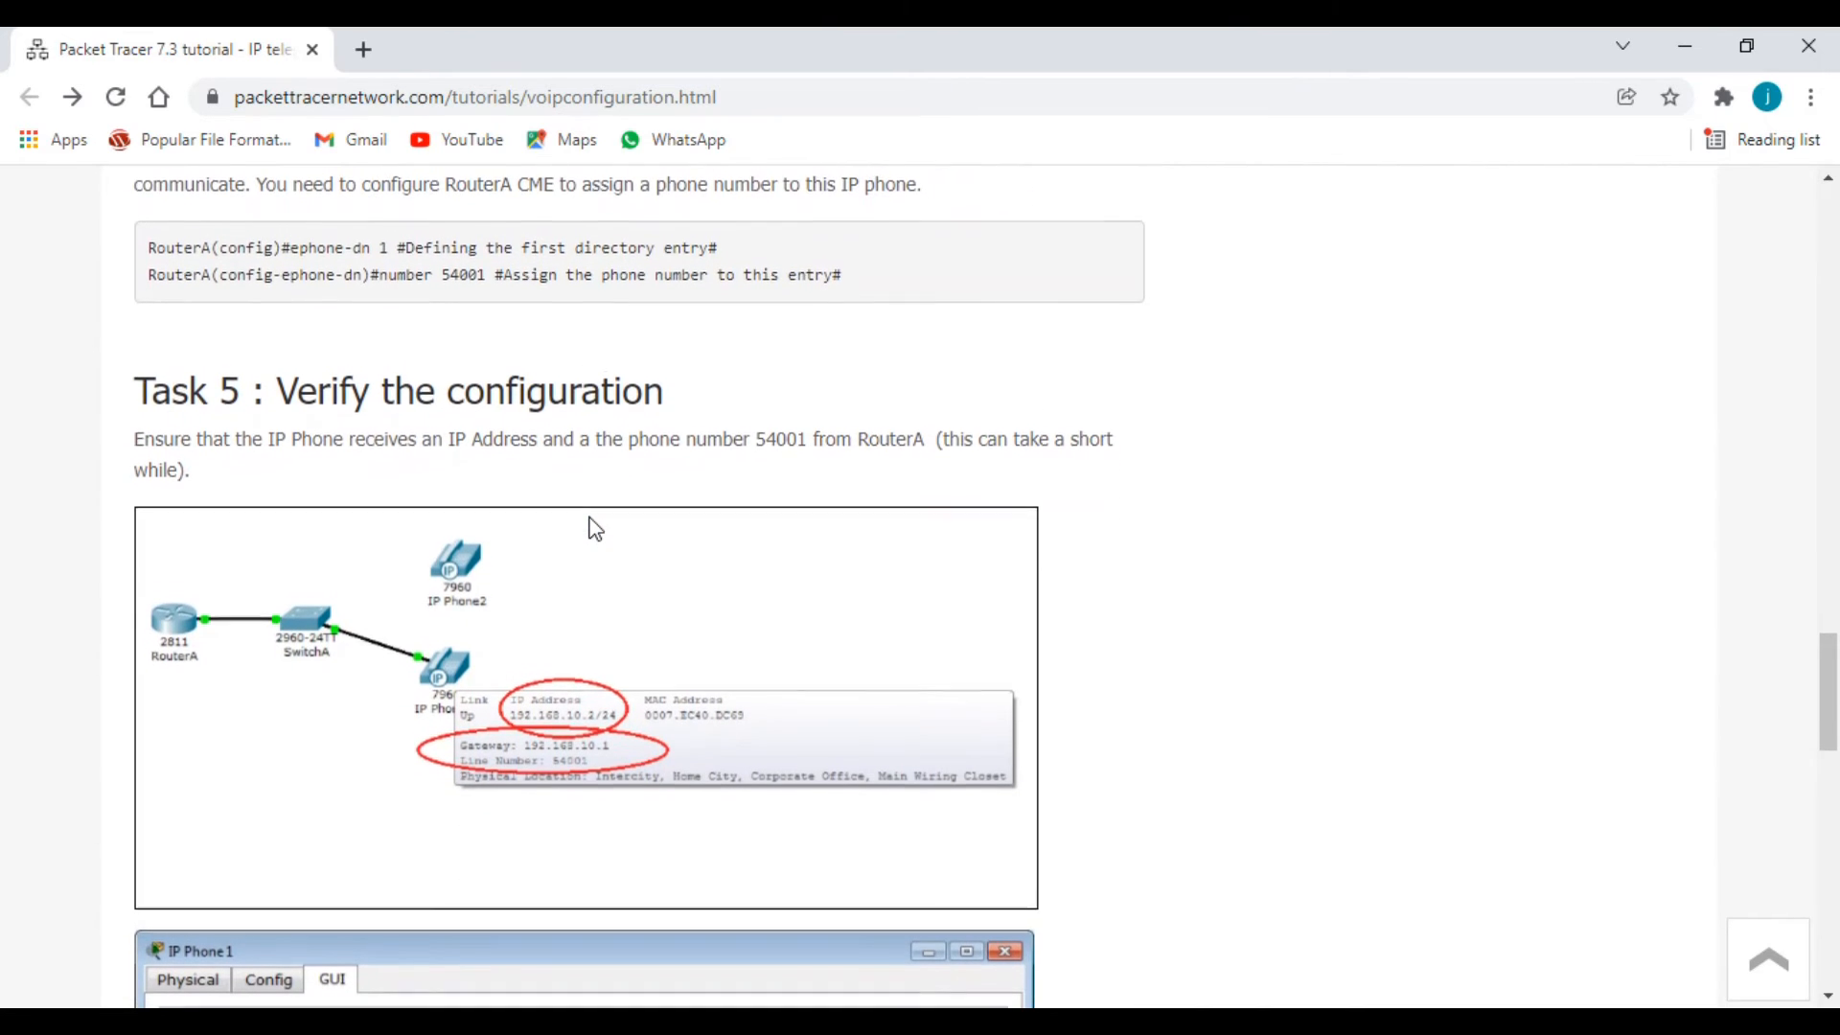
pyautogui.scroll(-2, 594, 528)
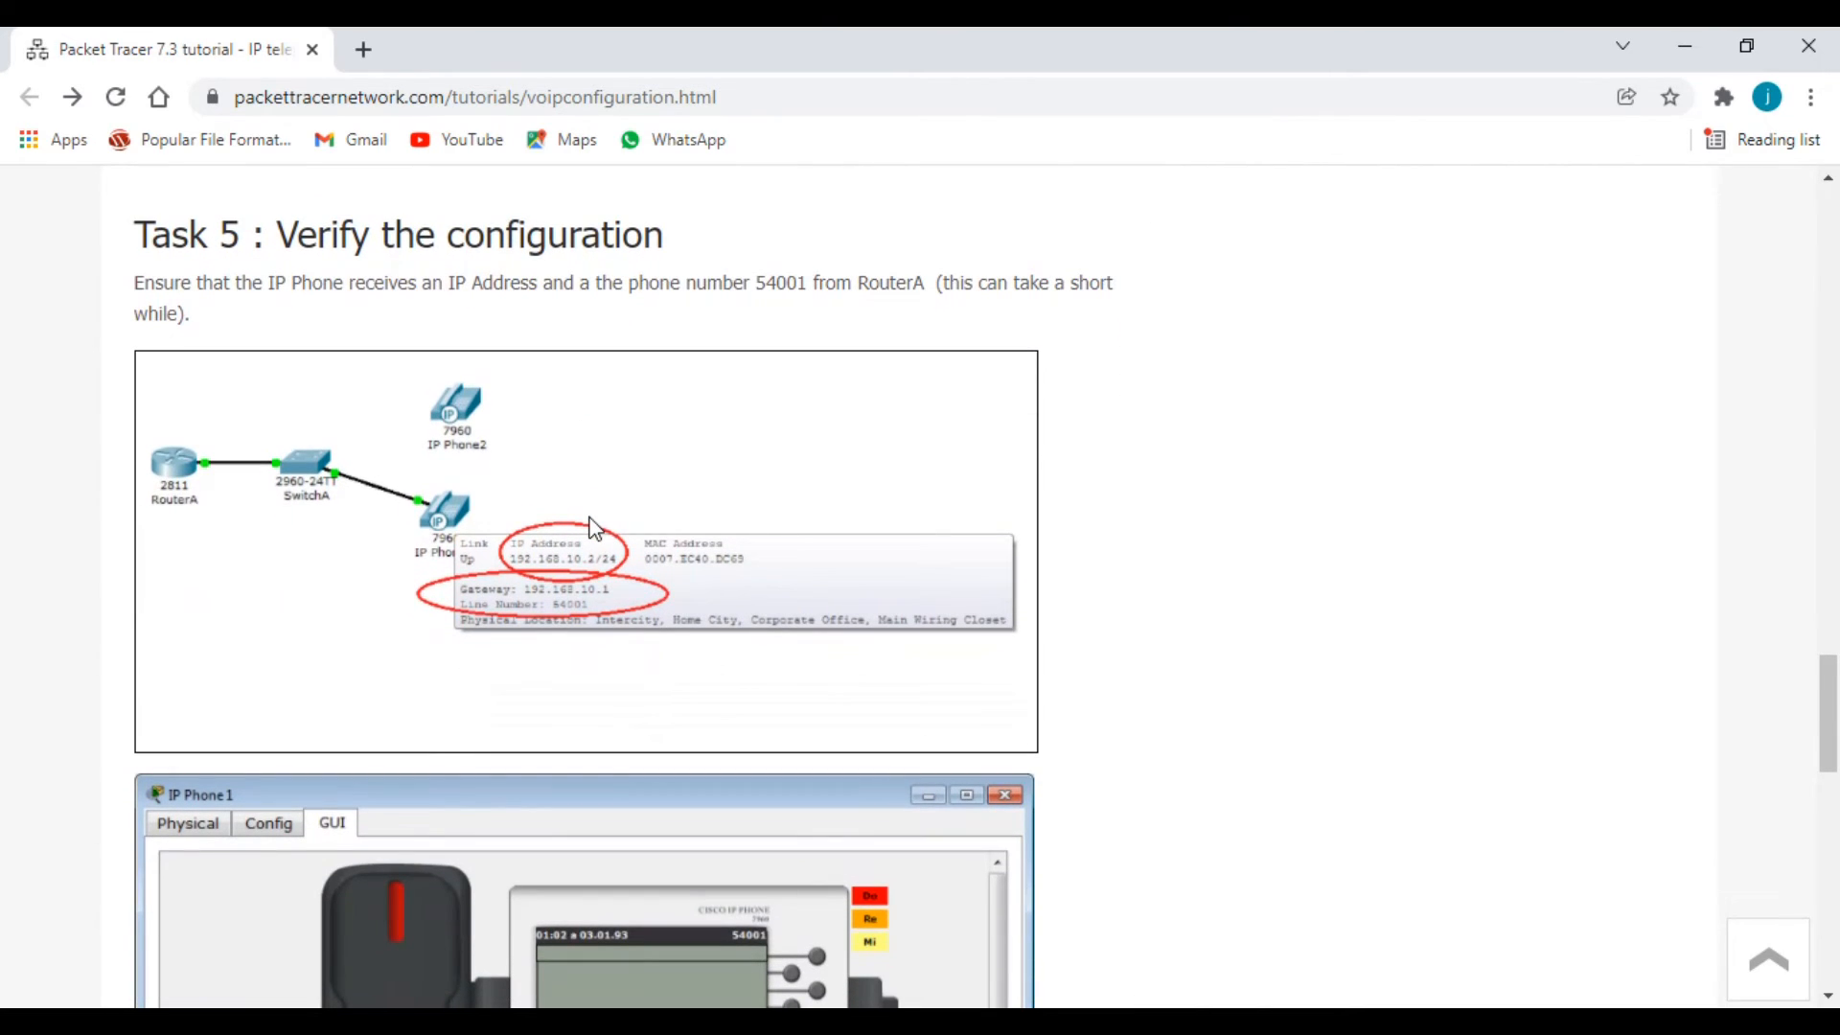
pyautogui.scroll(-4, 590, 527)
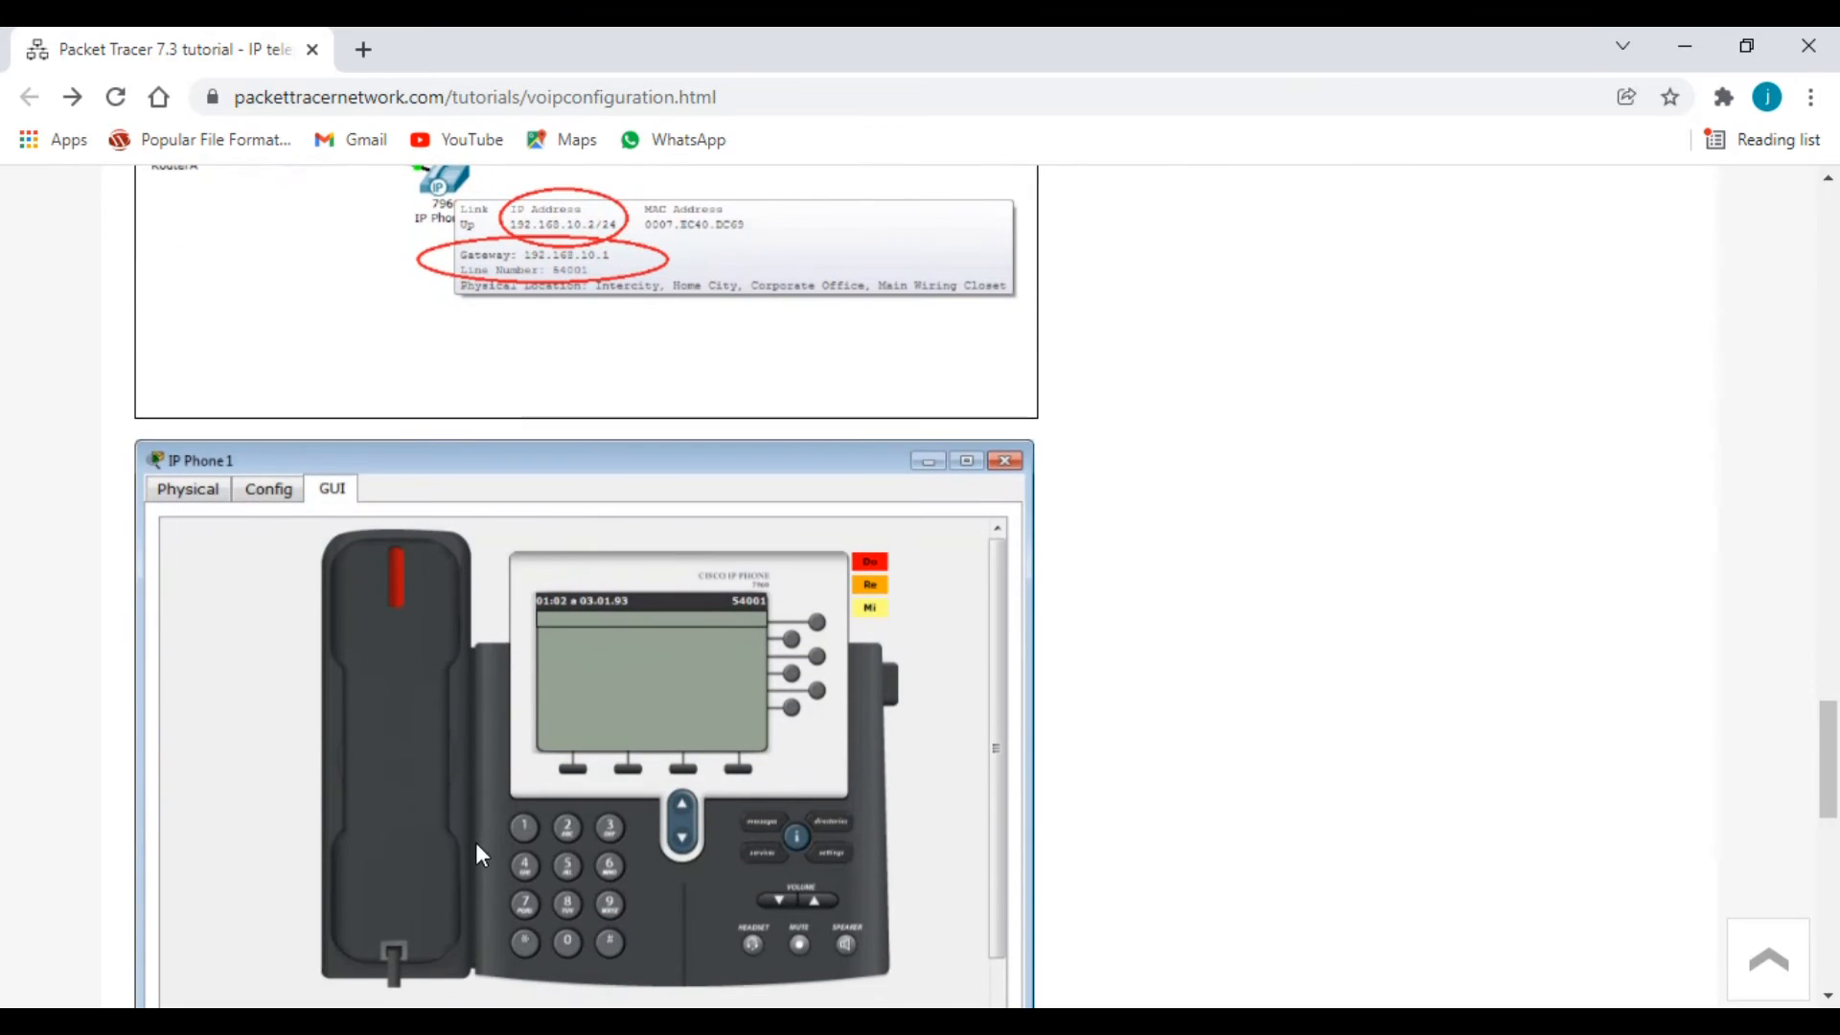
pyautogui.scroll(-1, 473, 866)
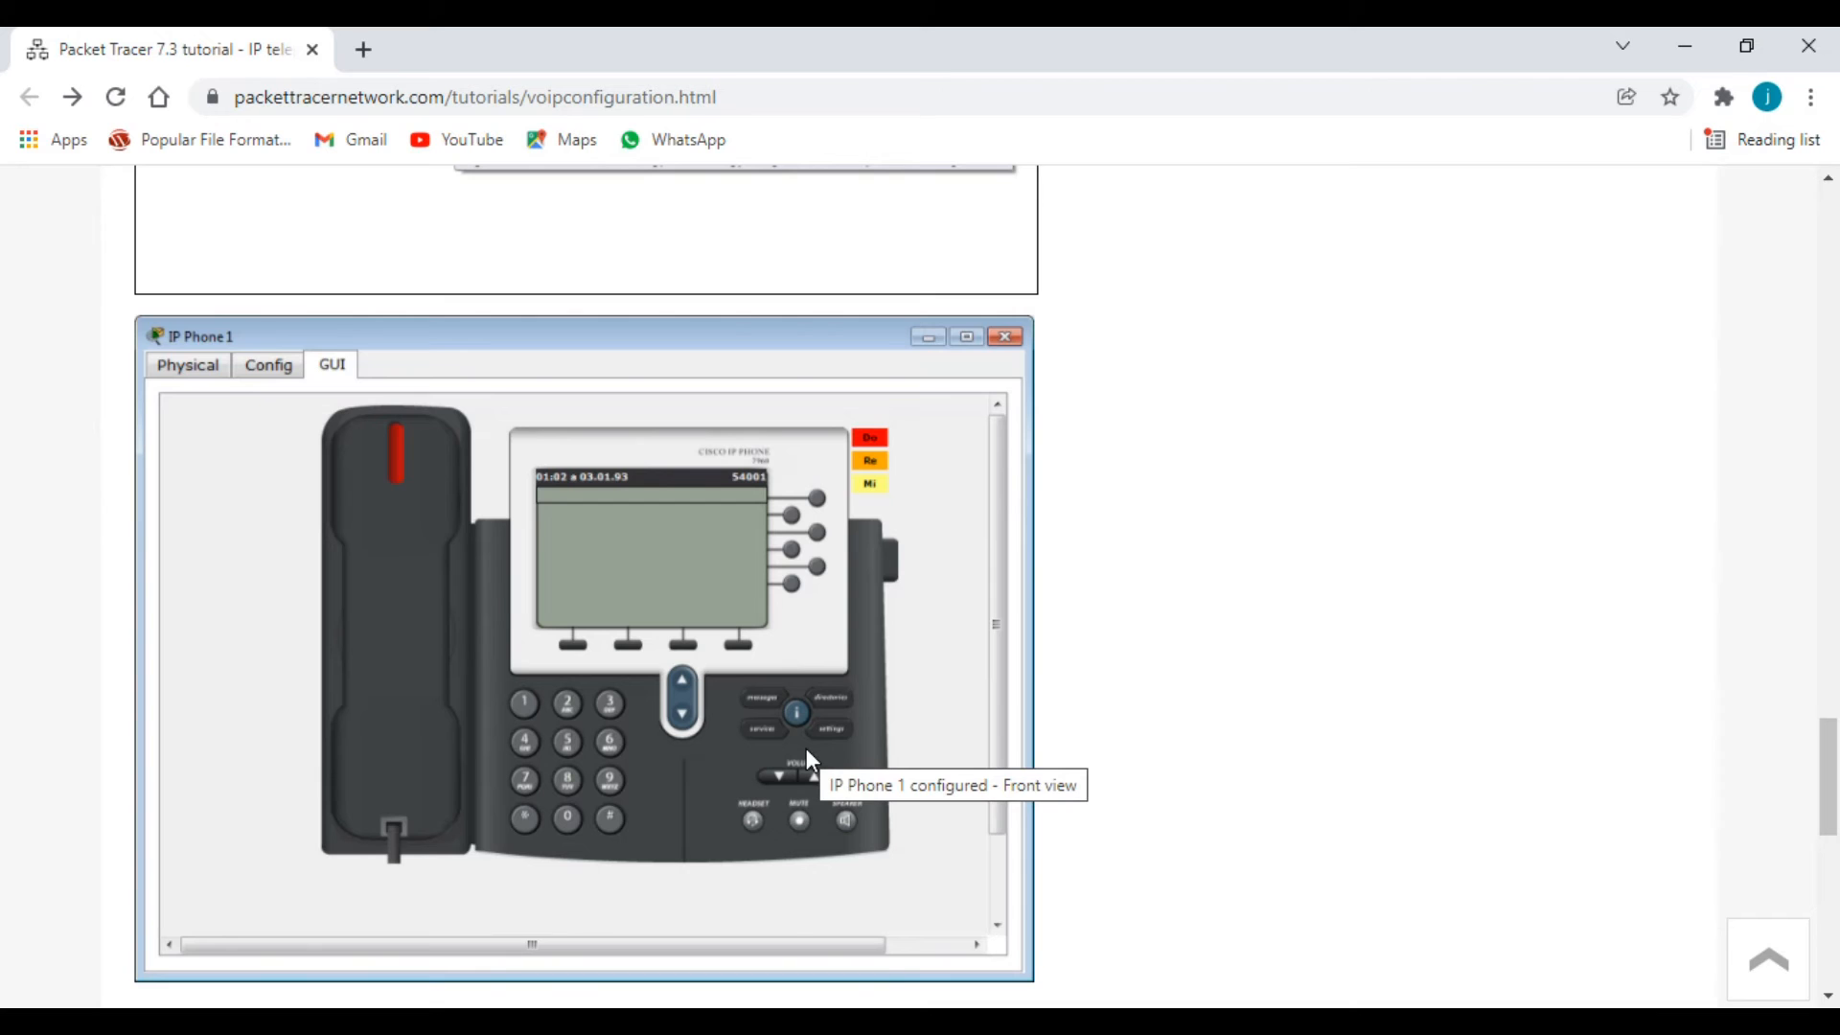
pyautogui.moveTo(889, 1004)
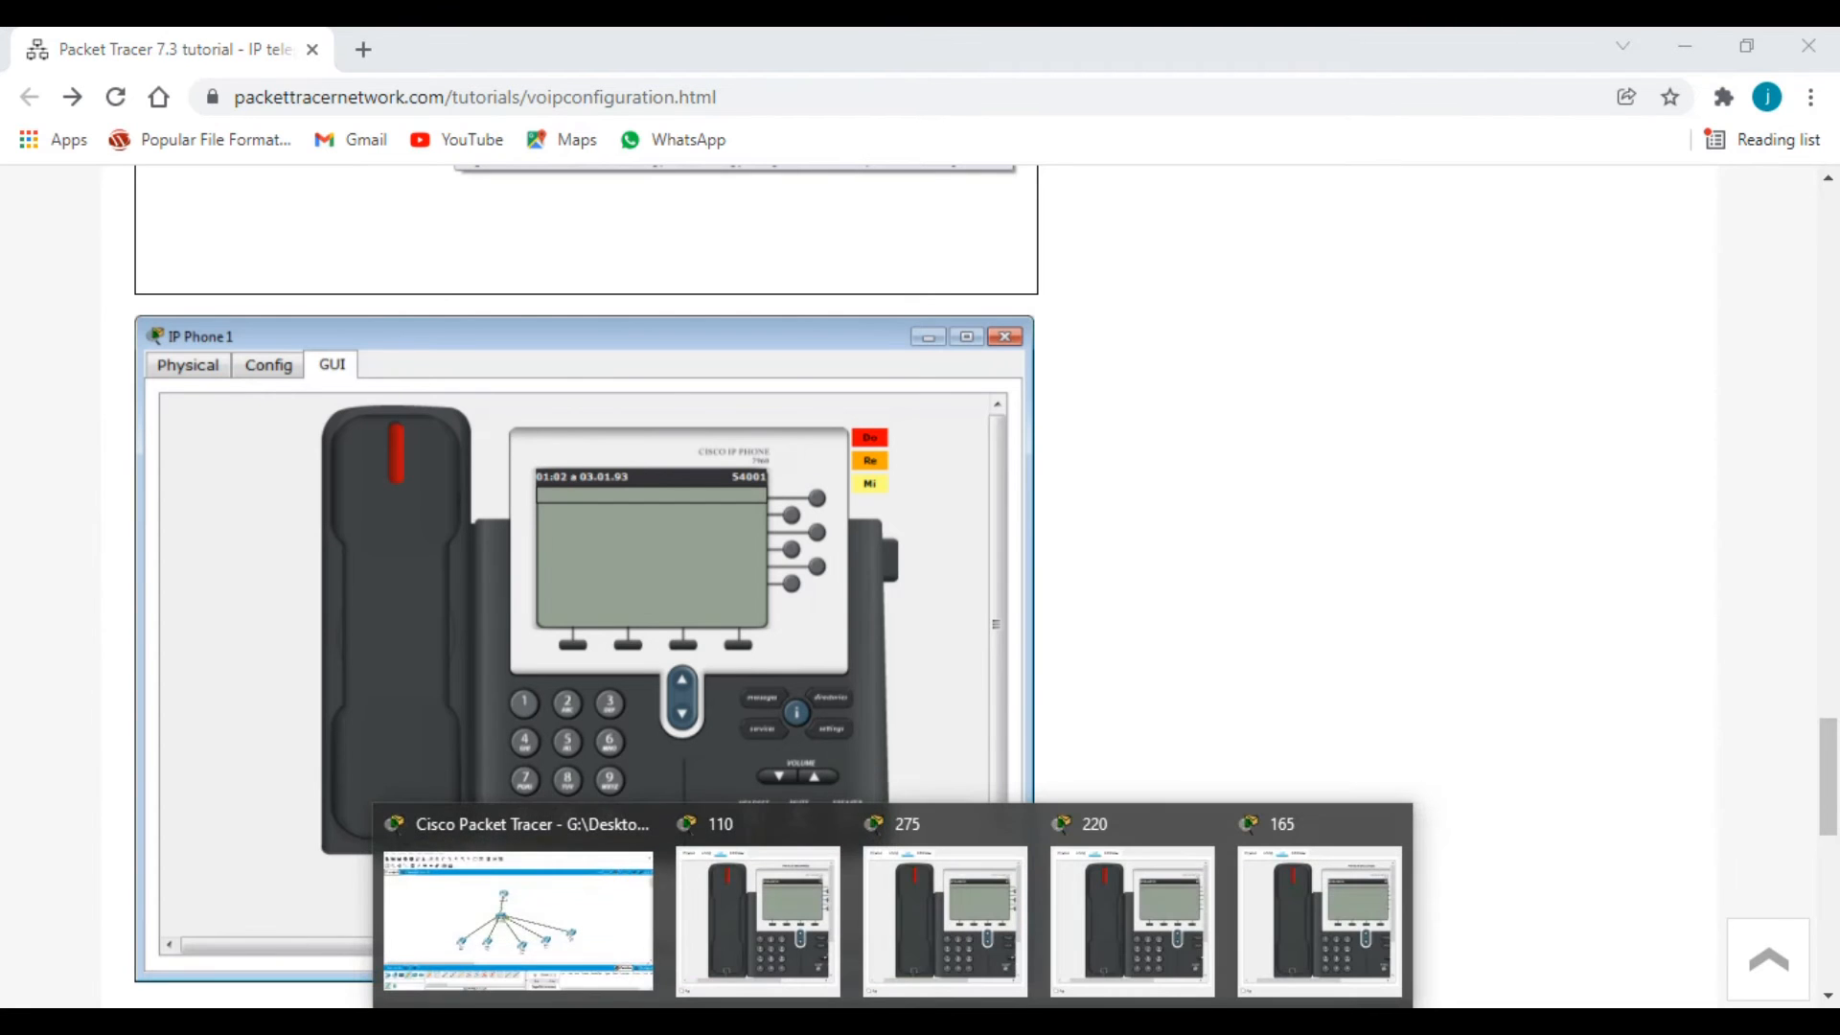
pyautogui.click(587, 943)
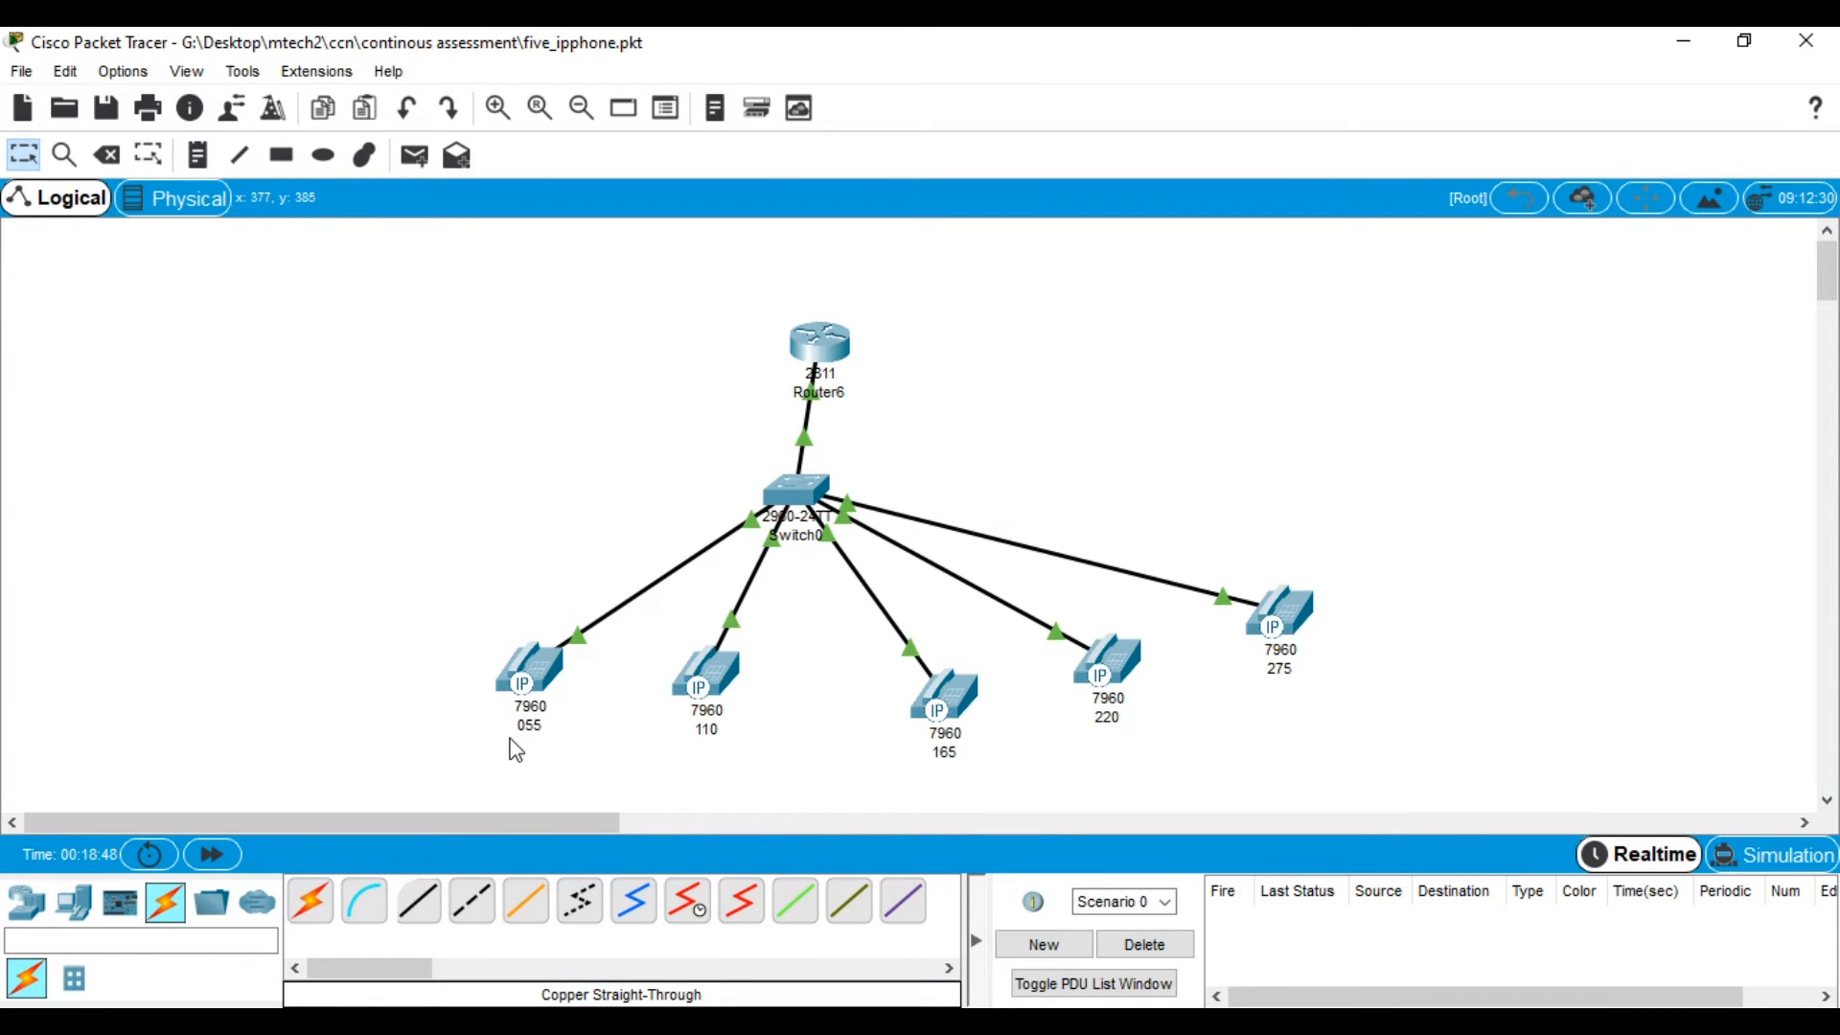
# - Open the handset interface of IP phone 055 and place its window side by side with phone 220's
pyautogui.moveTo(900, 1018)
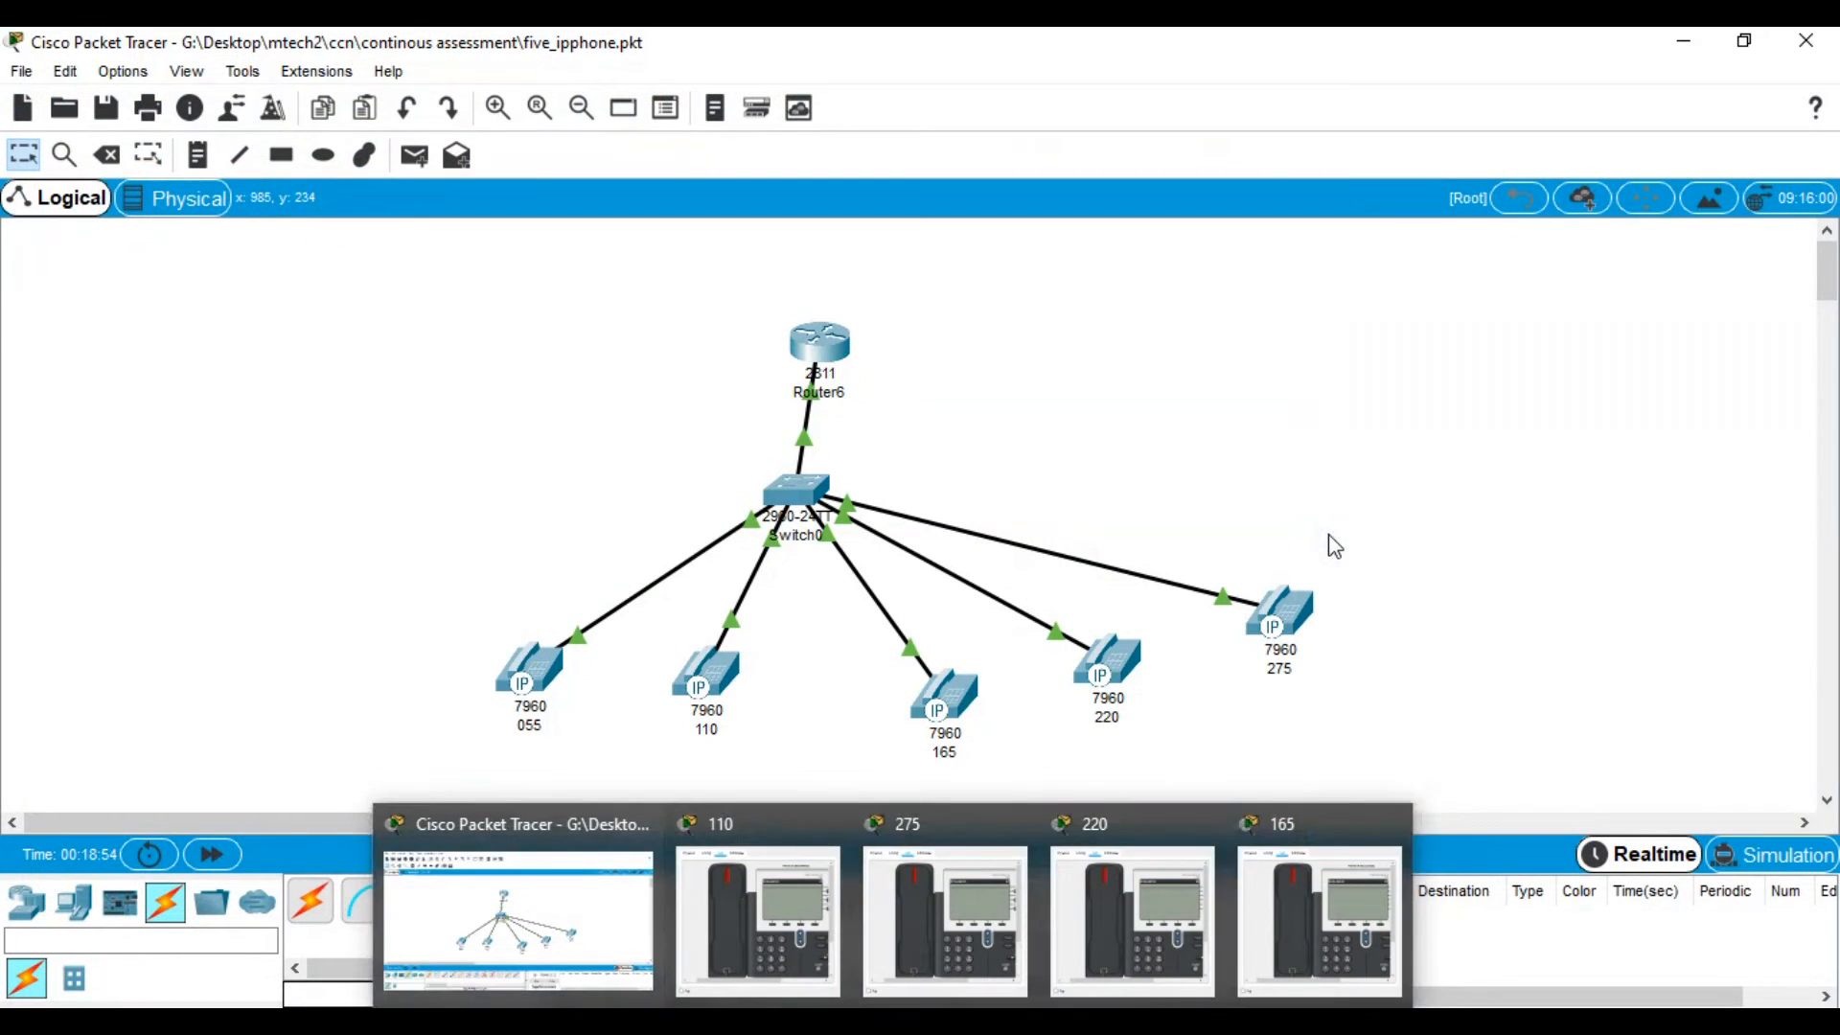
pyautogui.click(551, 669)
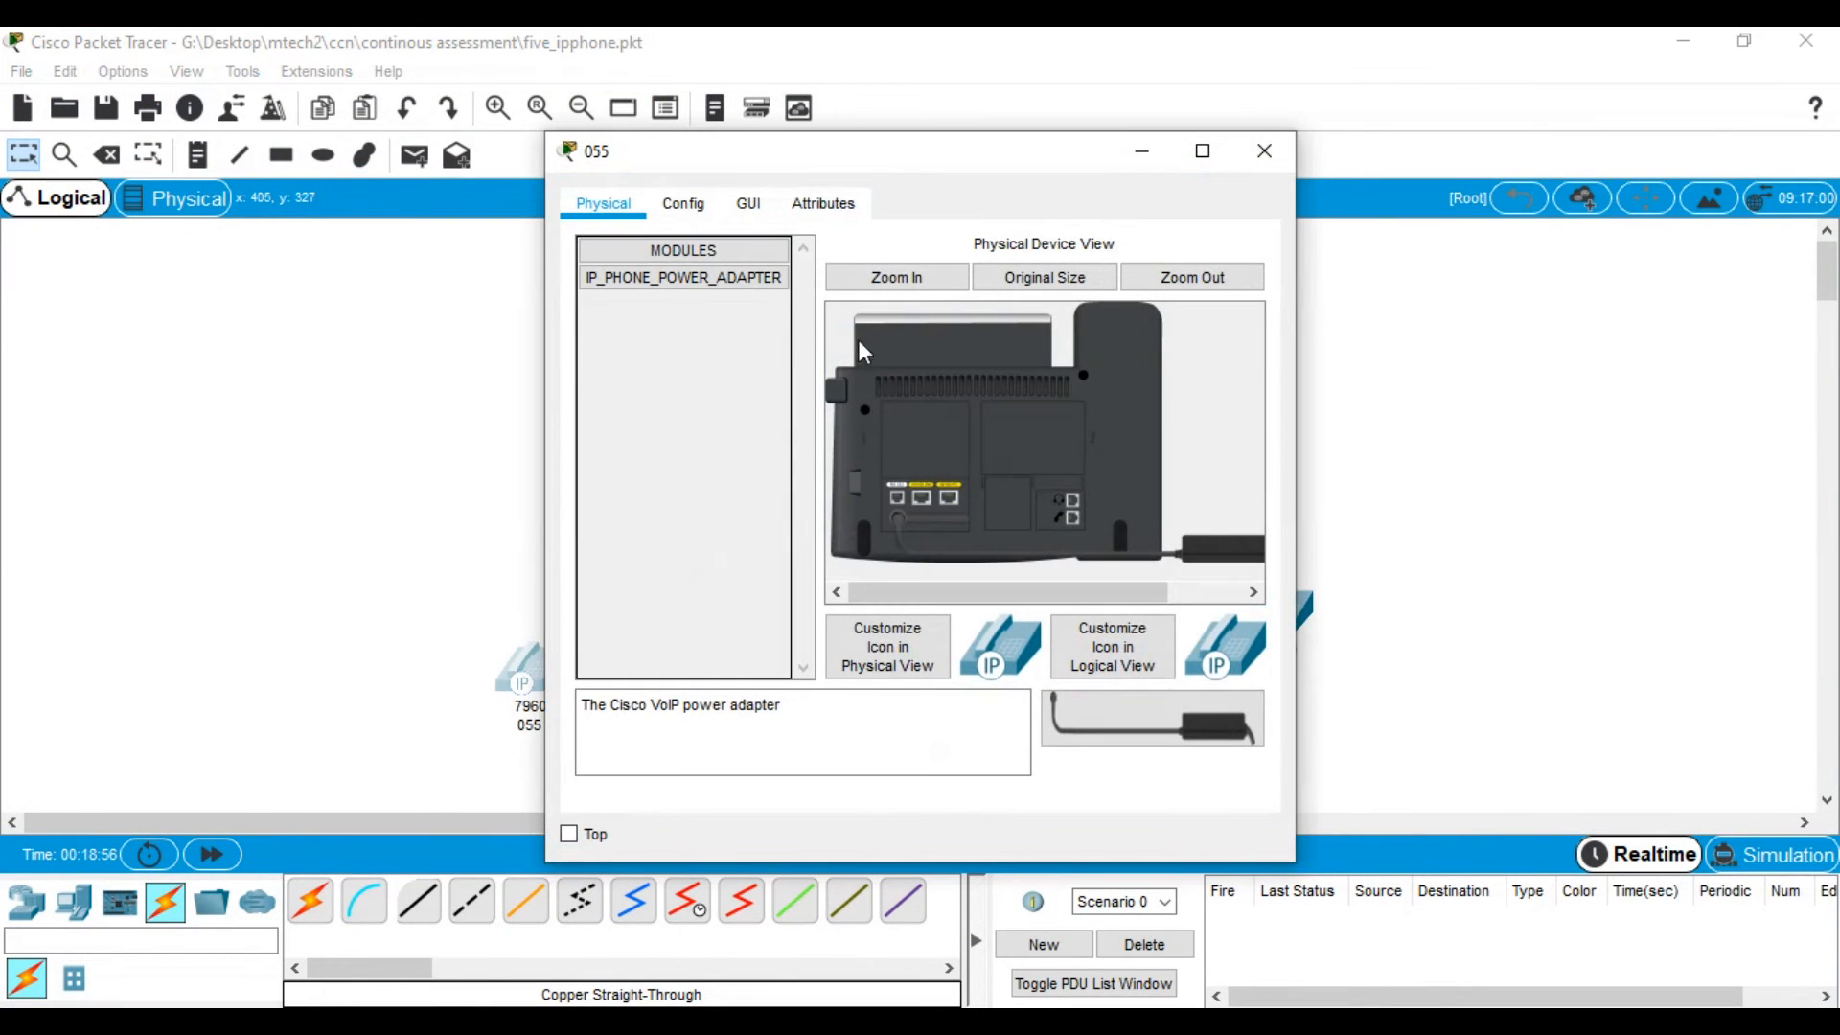
pyautogui.click(764, 209)
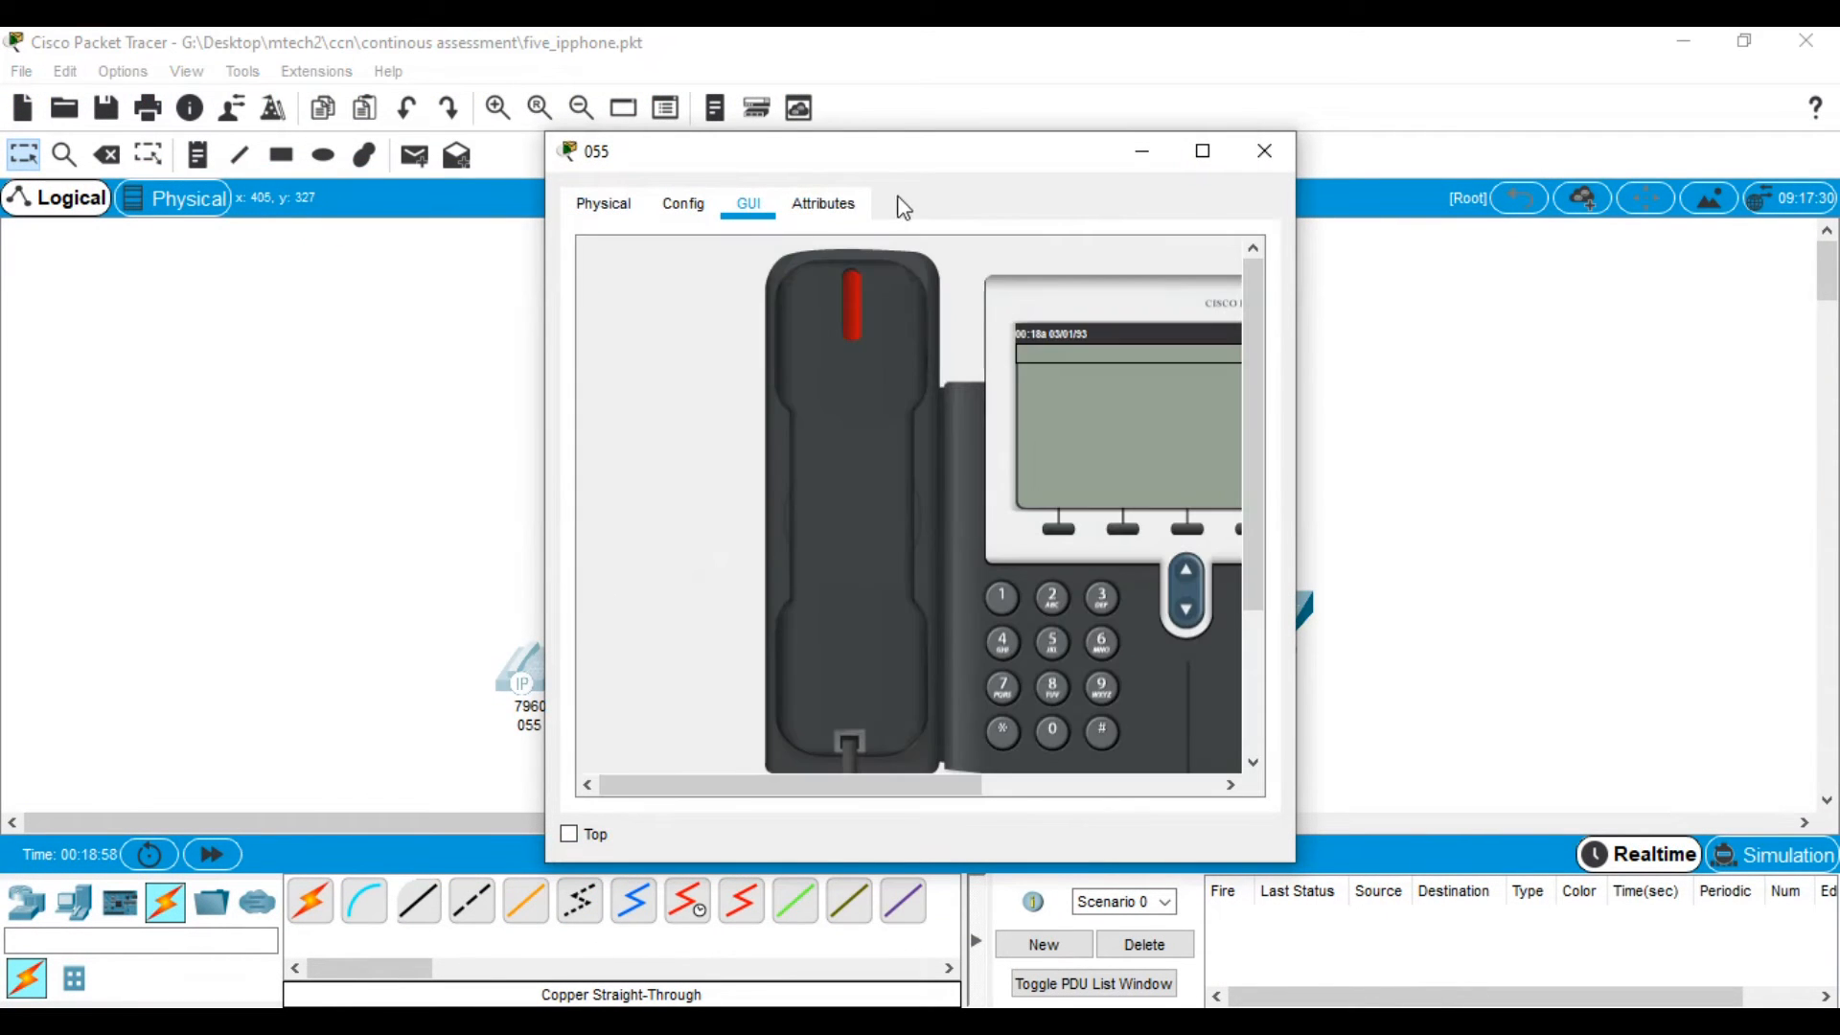
pyautogui.moveTo(768, 780); pyautogui.dragTo(828, 779)
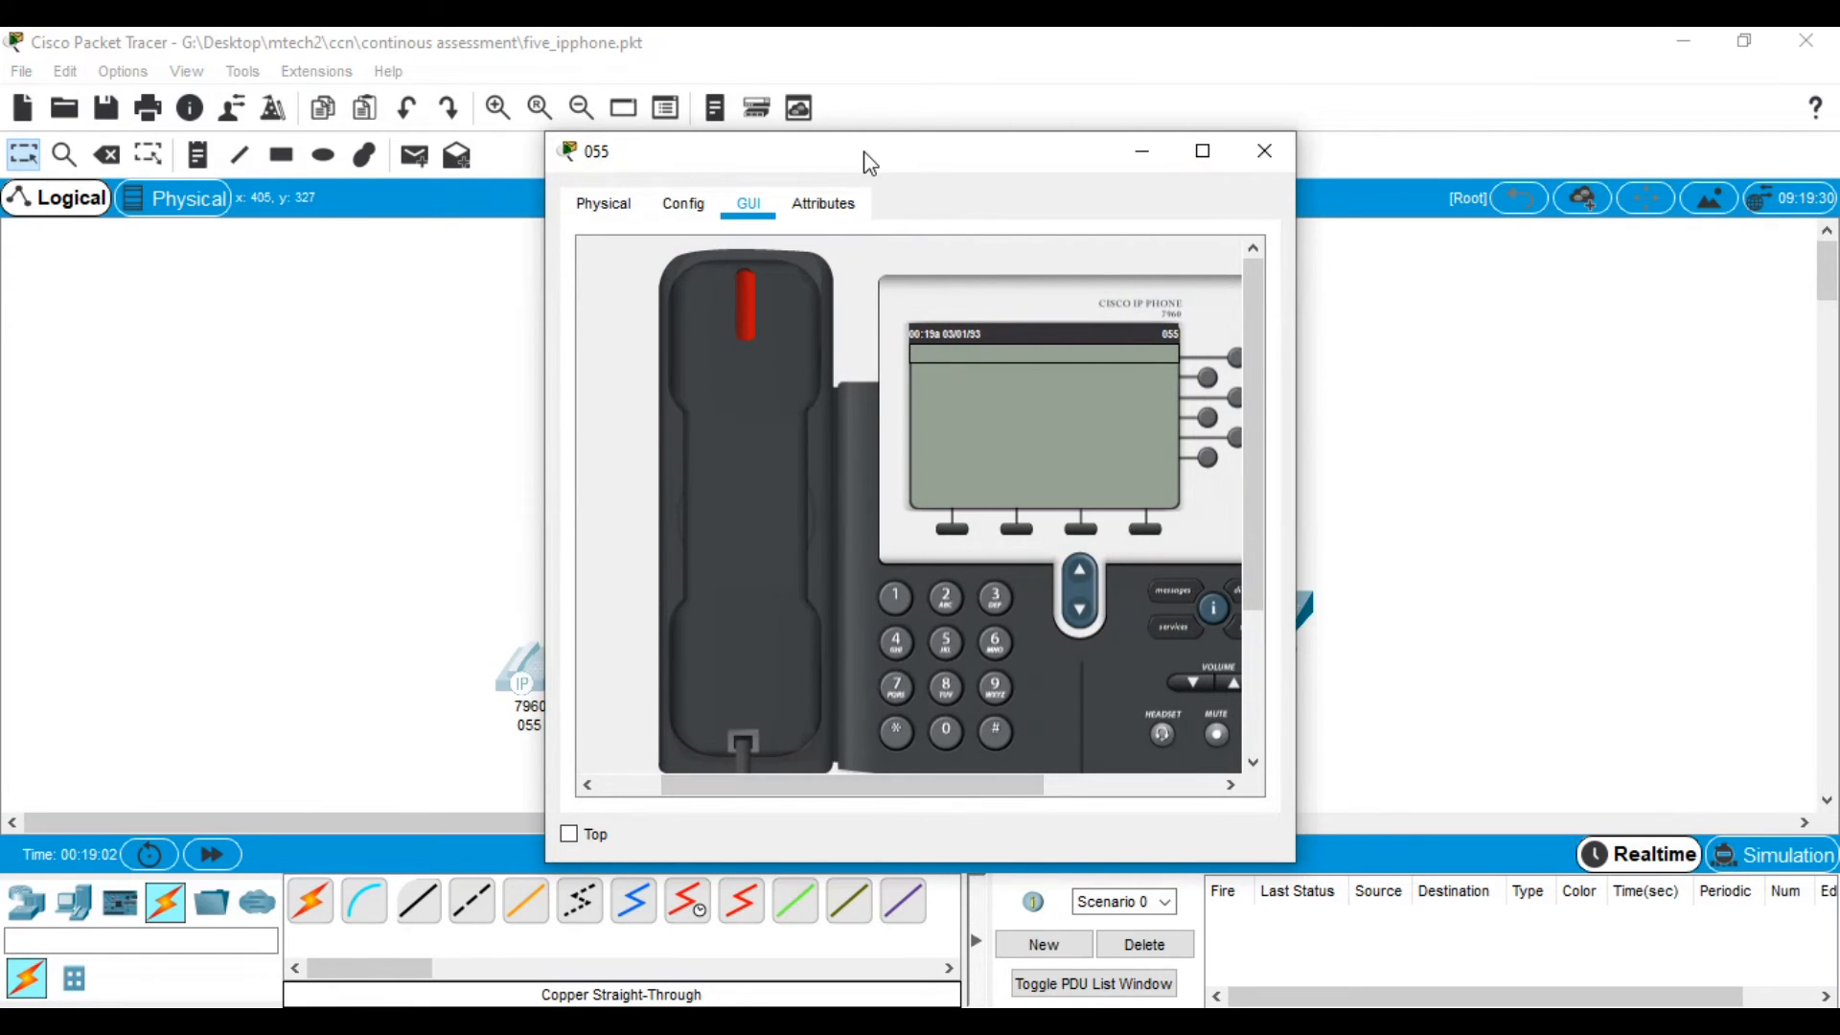
pyautogui.moveTo(860, 151); pyautogui.dragTo(451, 109)
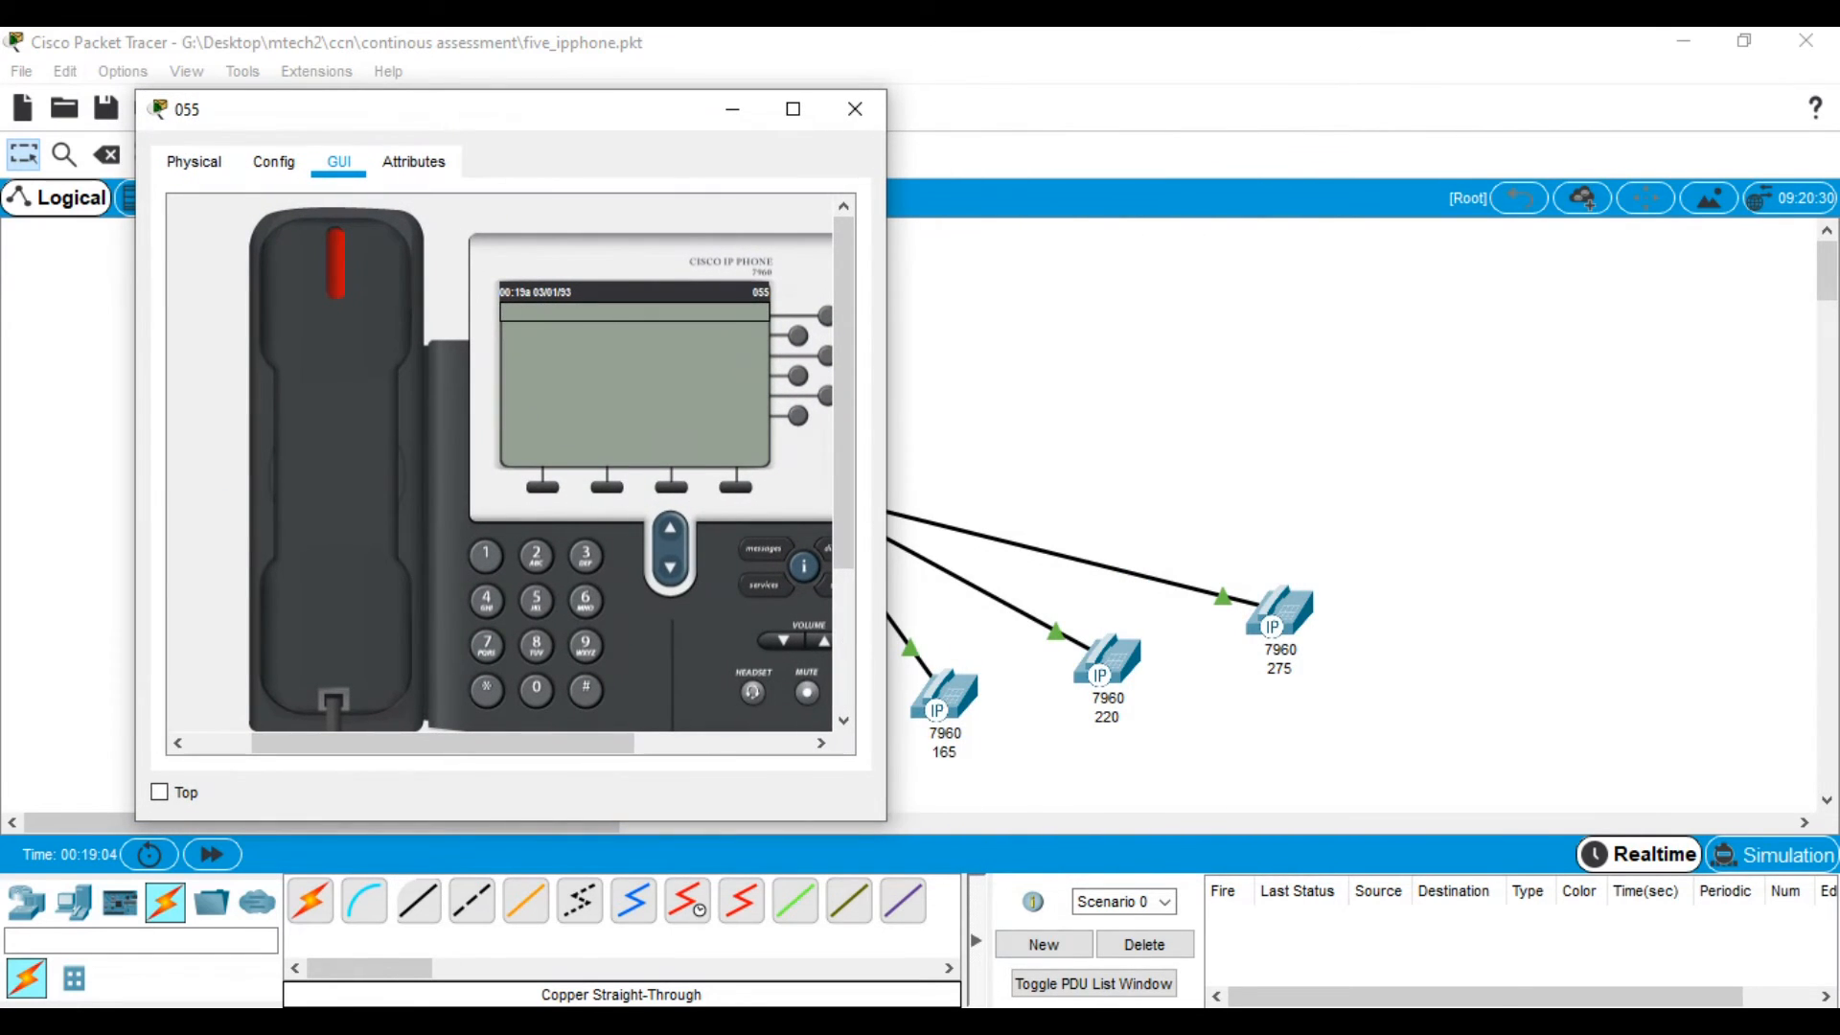
pyautogui.moveTo(892, 1021)
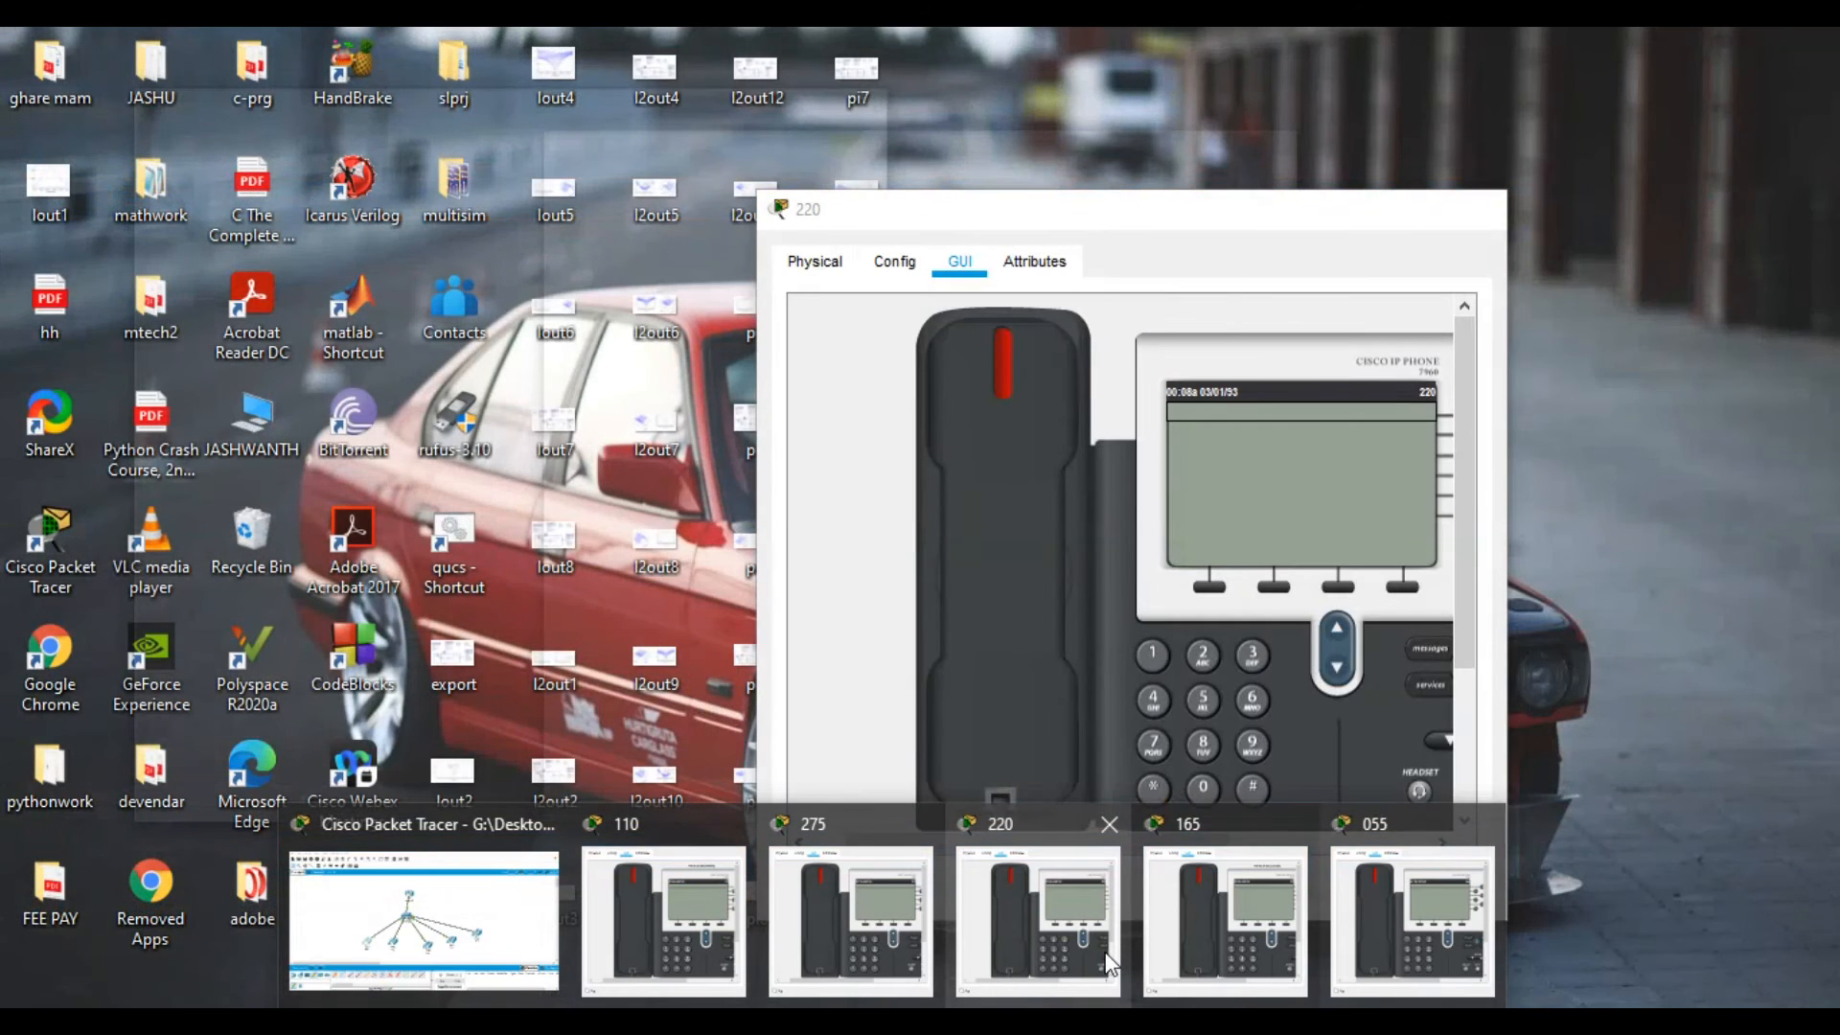
pyautogui.click(1106, 951)
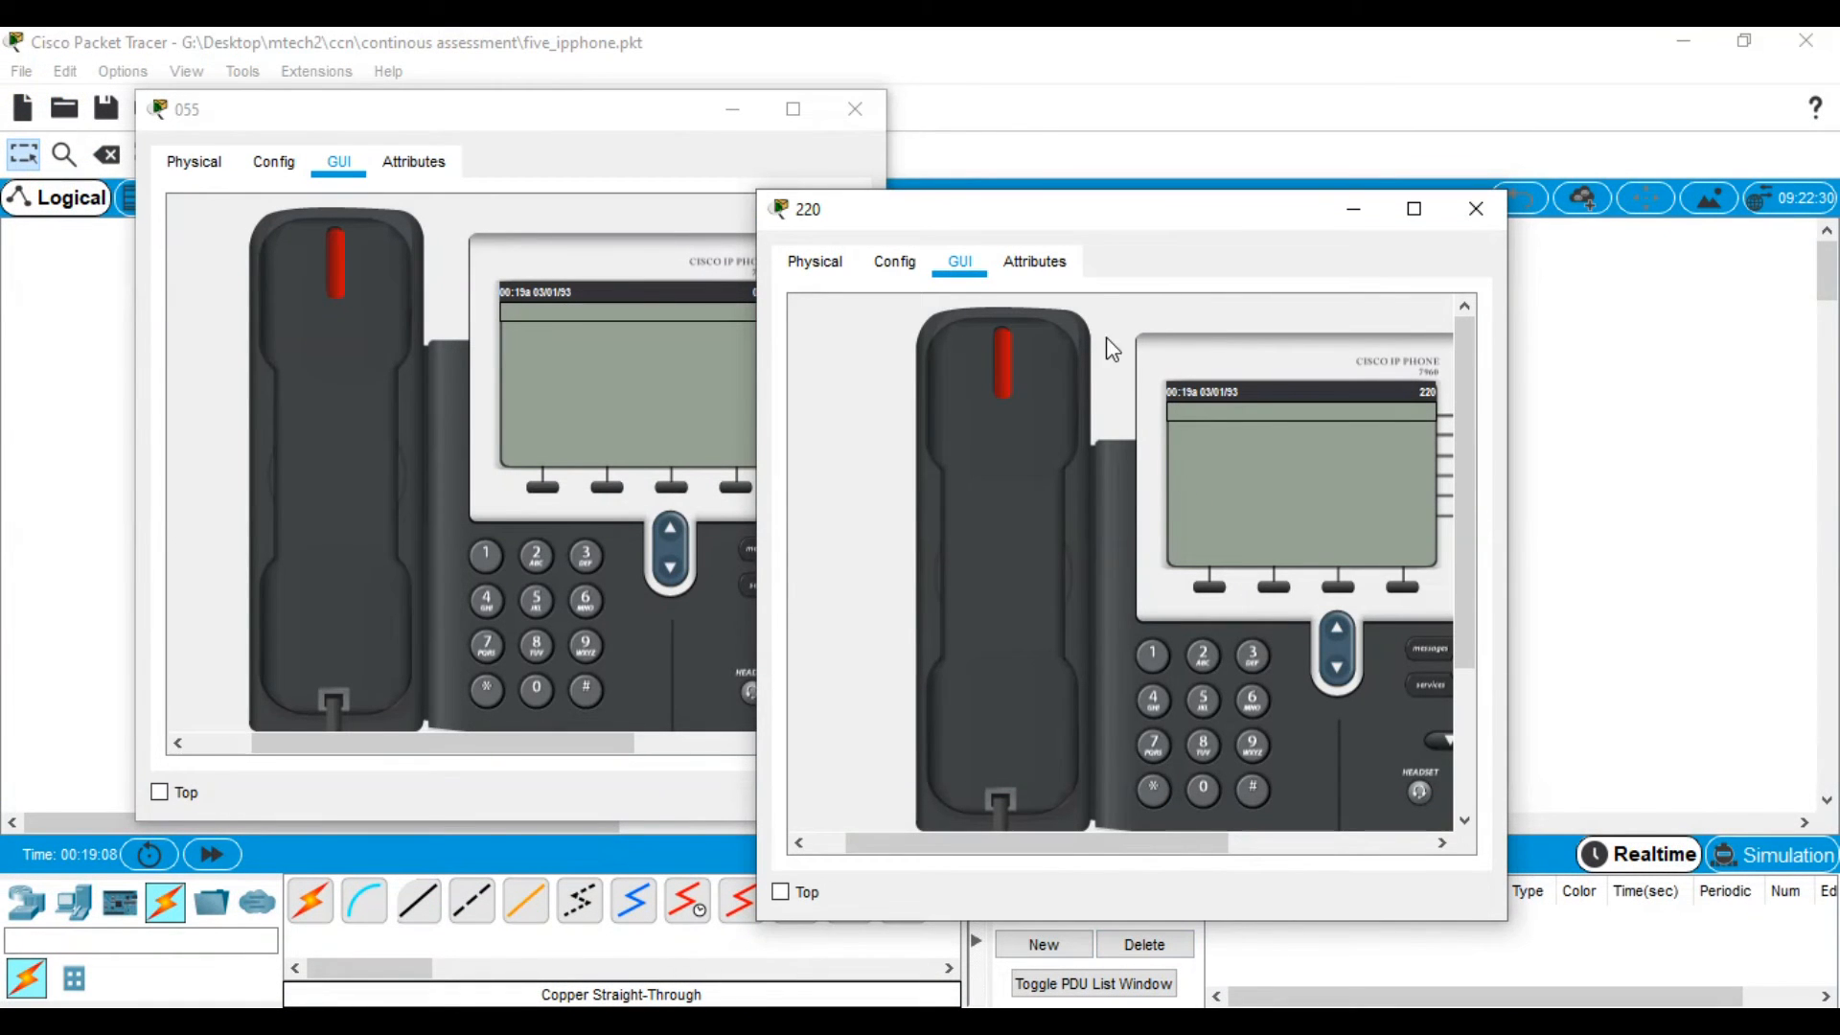
pyautogui.moveTo(1102, 213); pyautogui.dragTo(1320, 124)
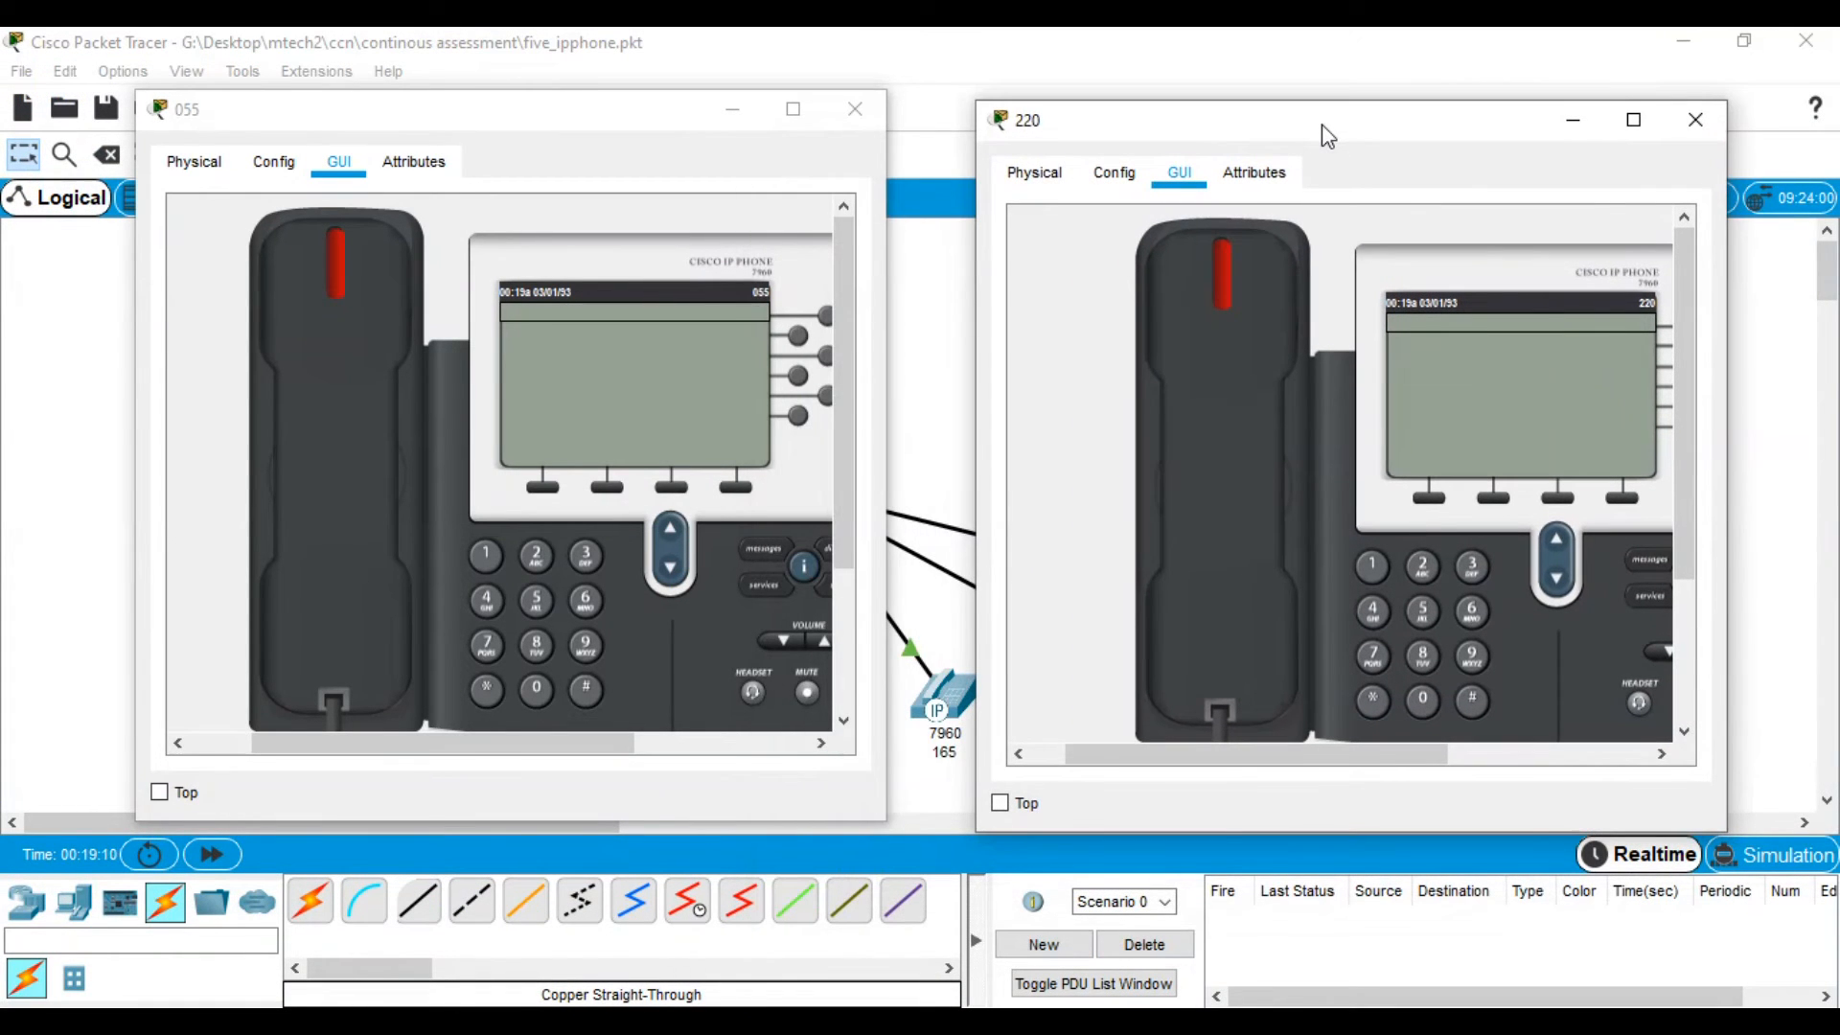
# - Lift phone 055's handset, dial 220, and answer the call on phone 220
pyautogui.click(347, 352)
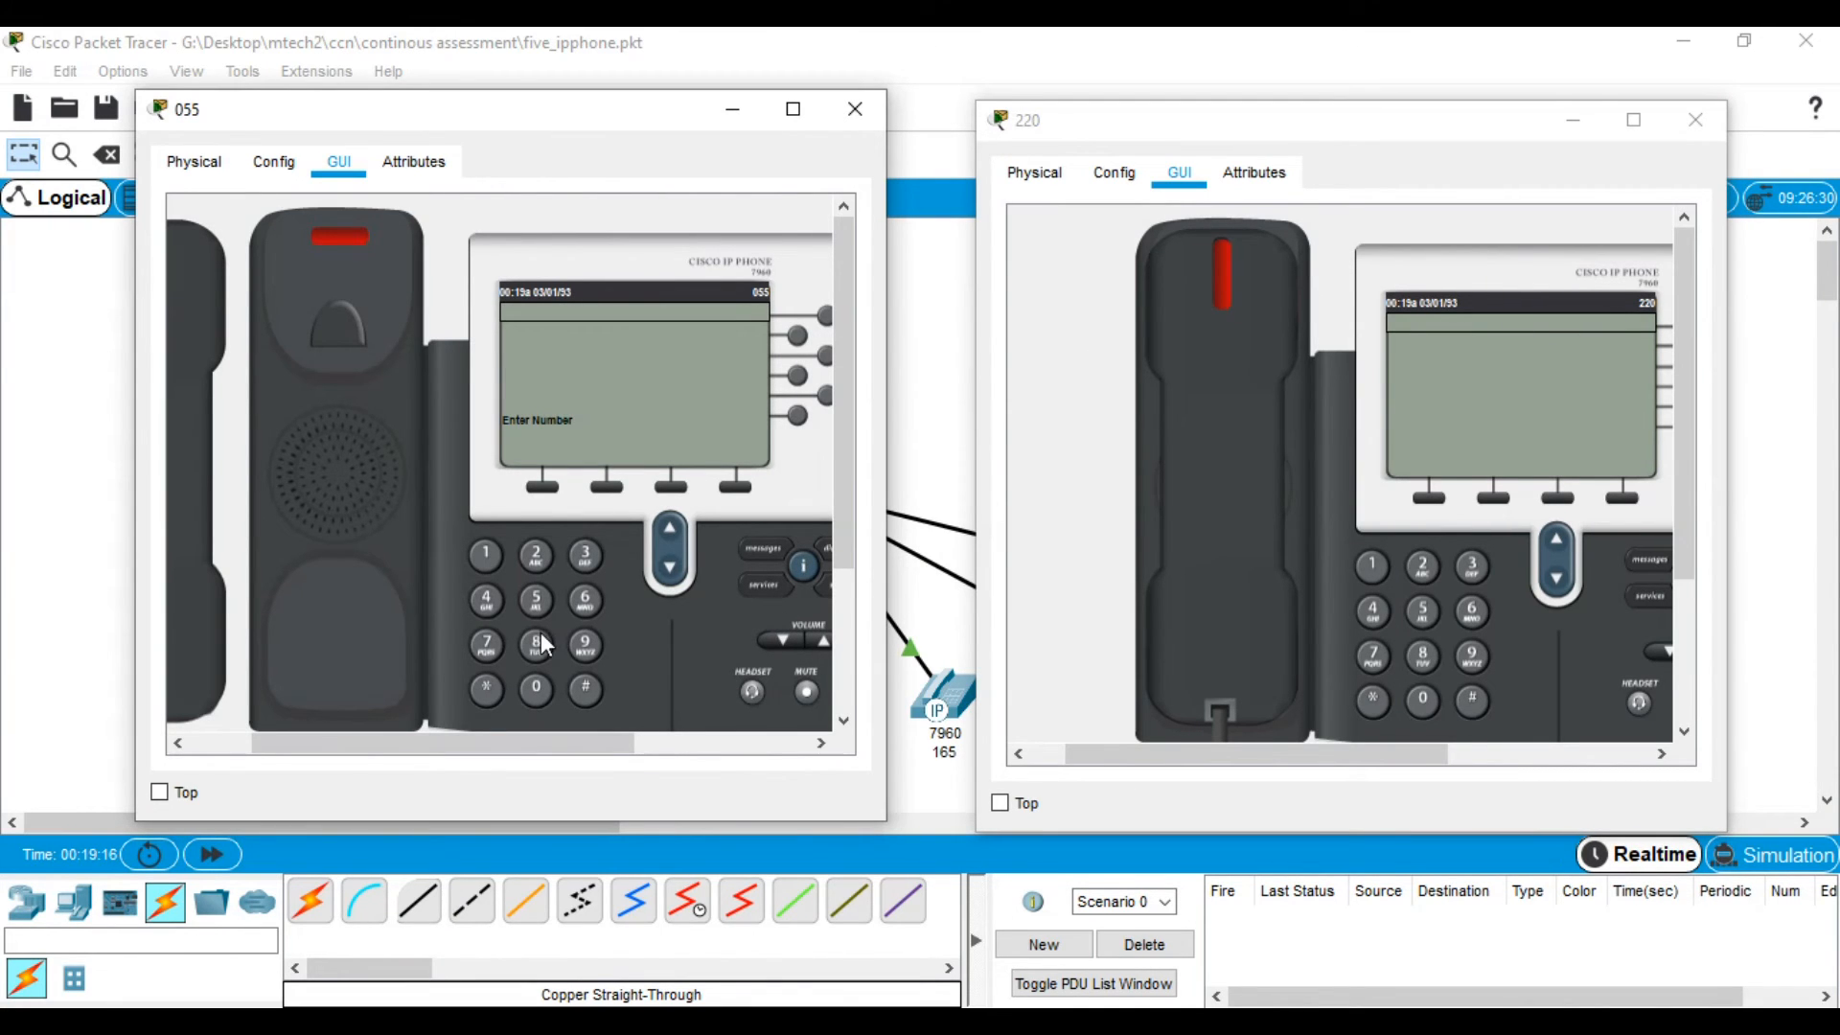
pyautogui.doubleClick(537, 556)
pyautogui.click(542, 680)
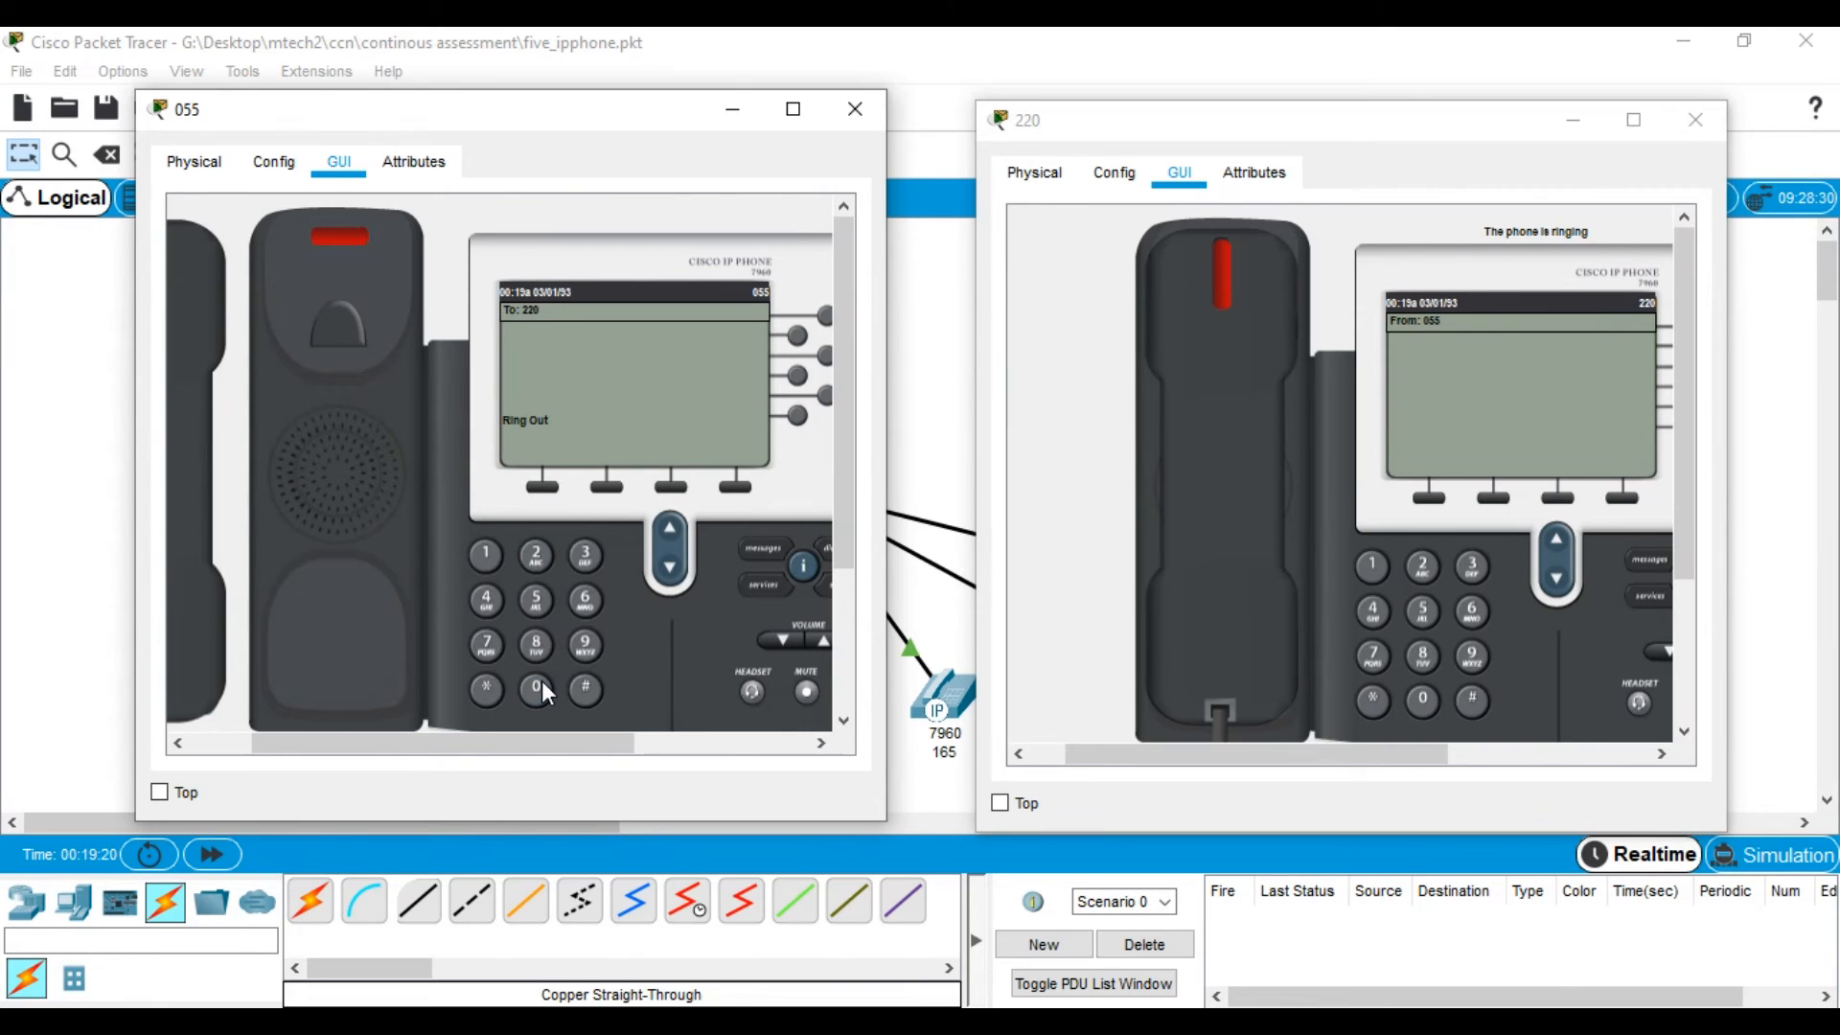
pyautogui.click(1234, 453)
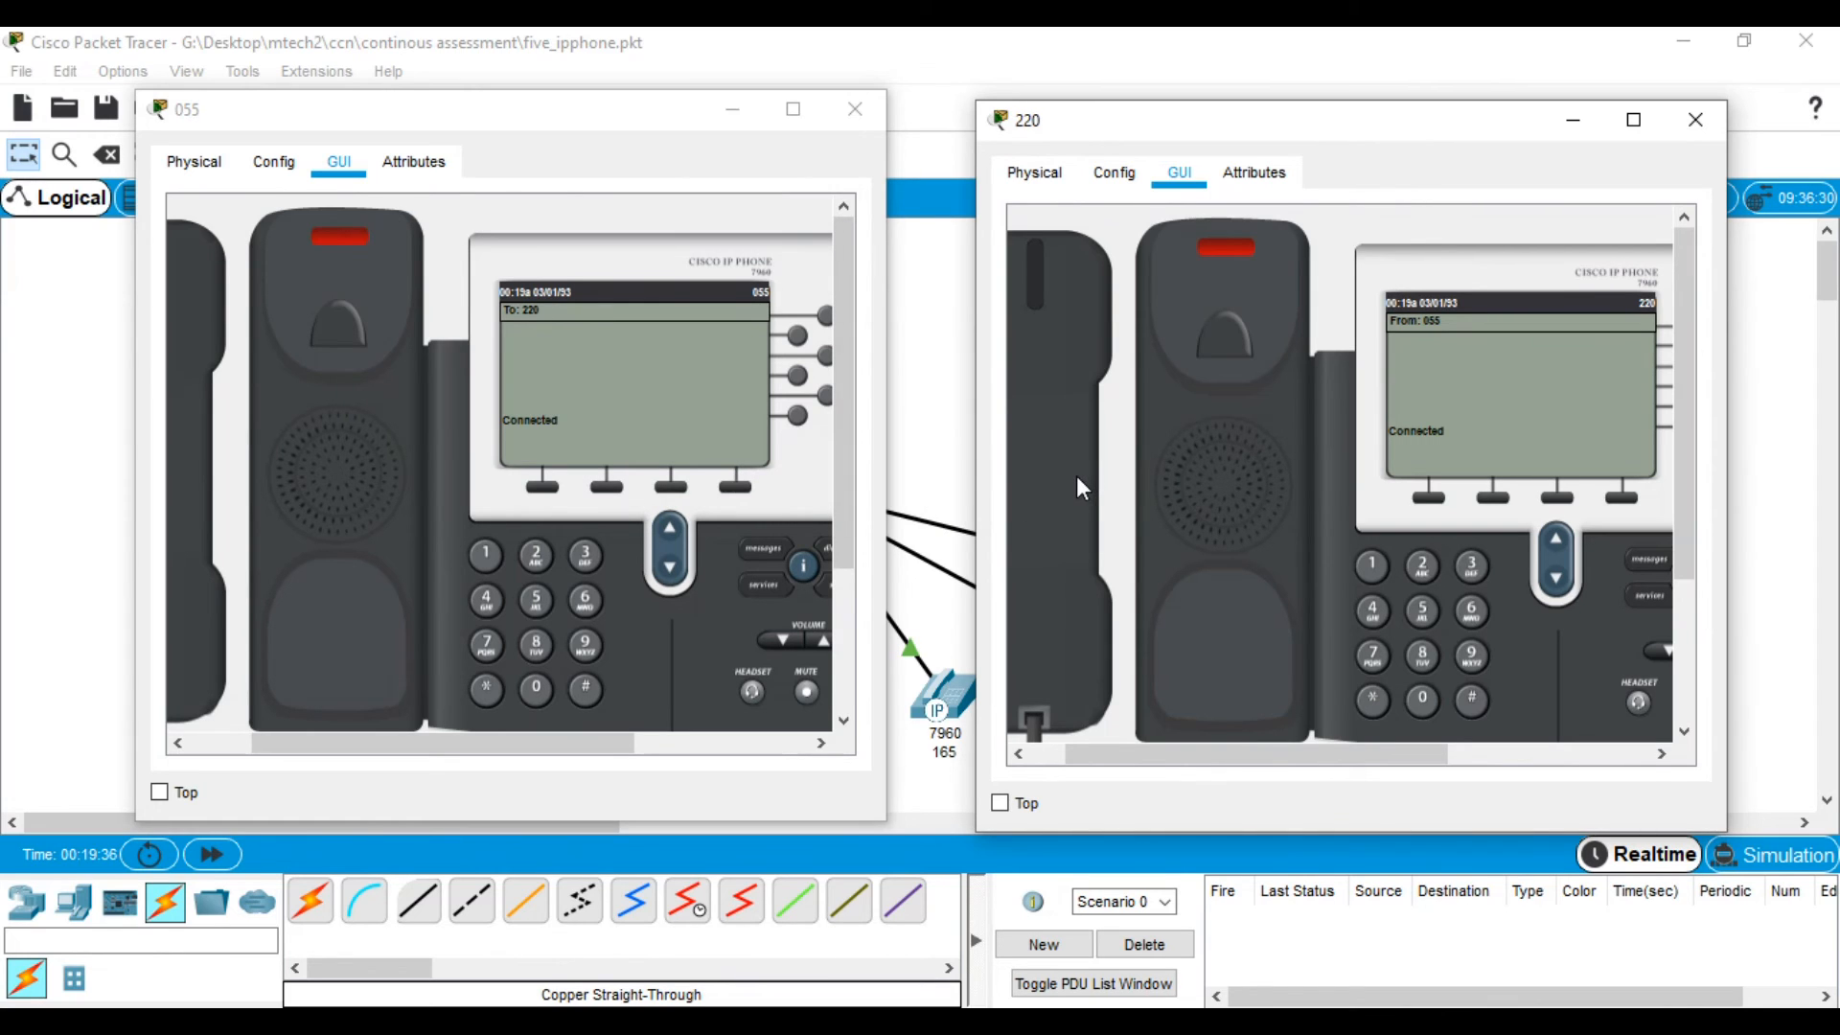
# - Hang up the handsets of phones 055 and 220 and minimize both phone windows
pyautogui.click(182, 473)
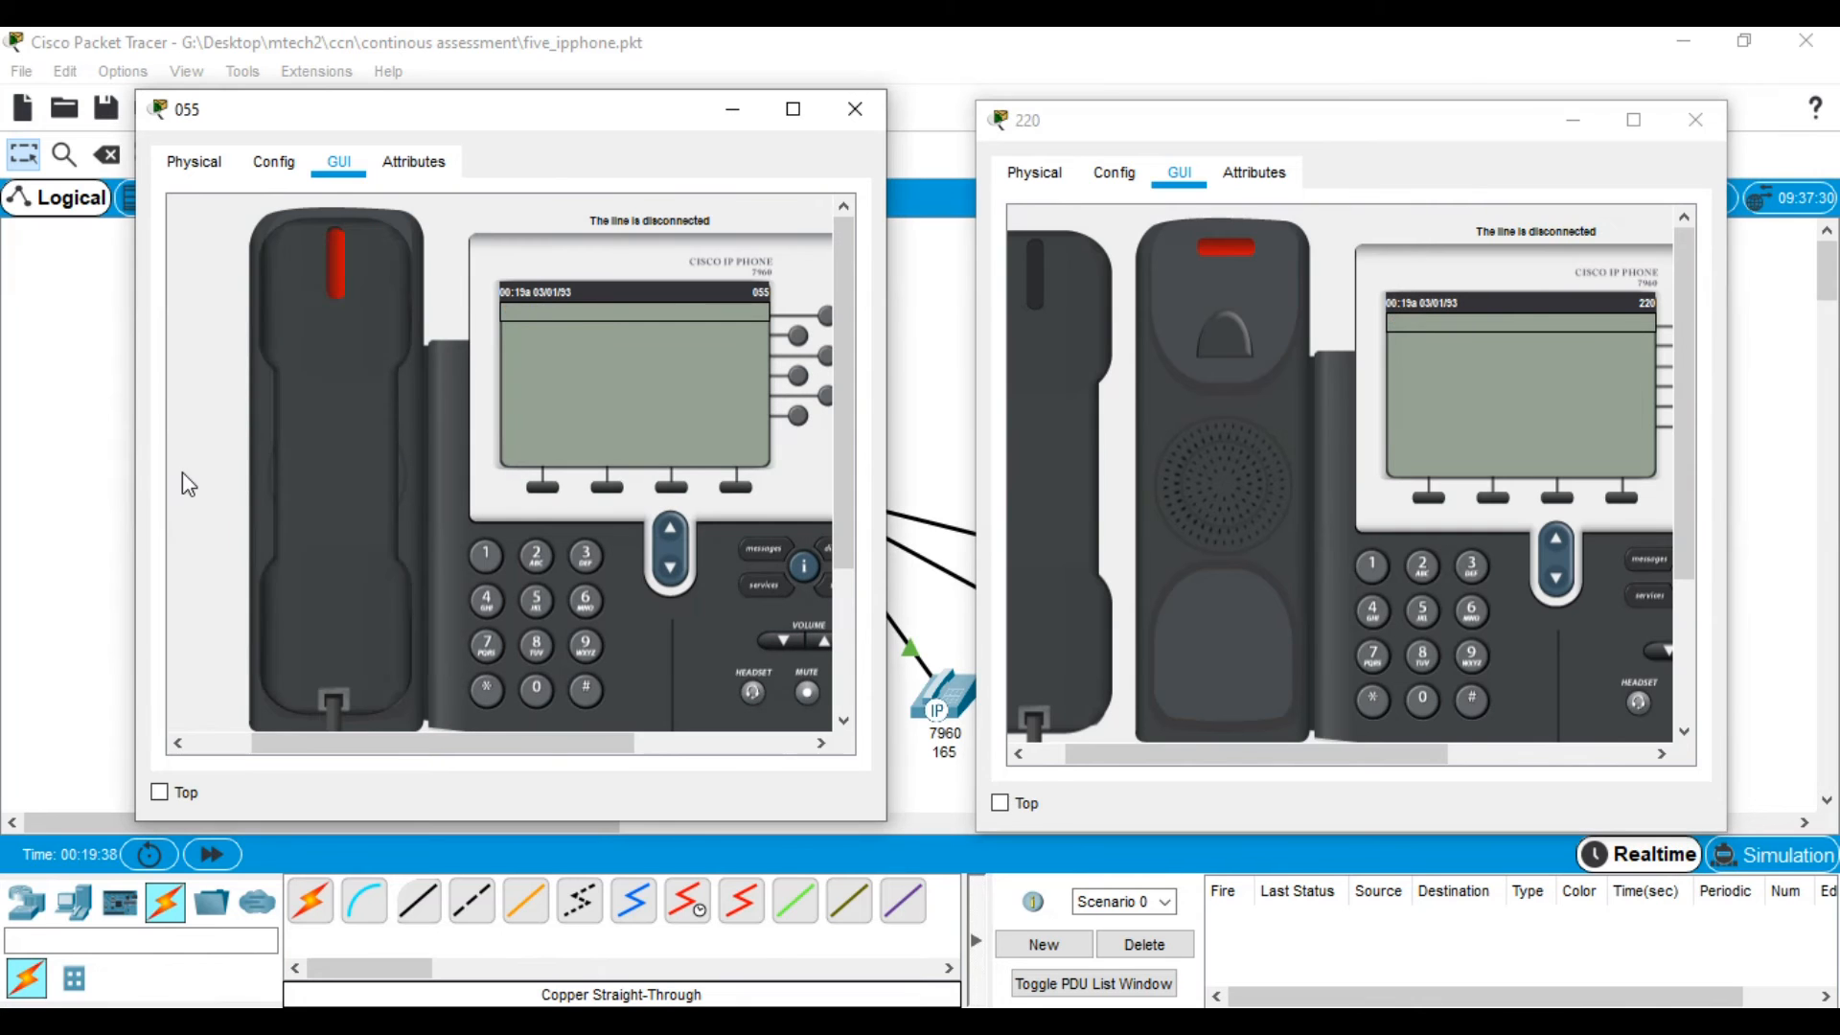
pyautogui.click(1053, 390)
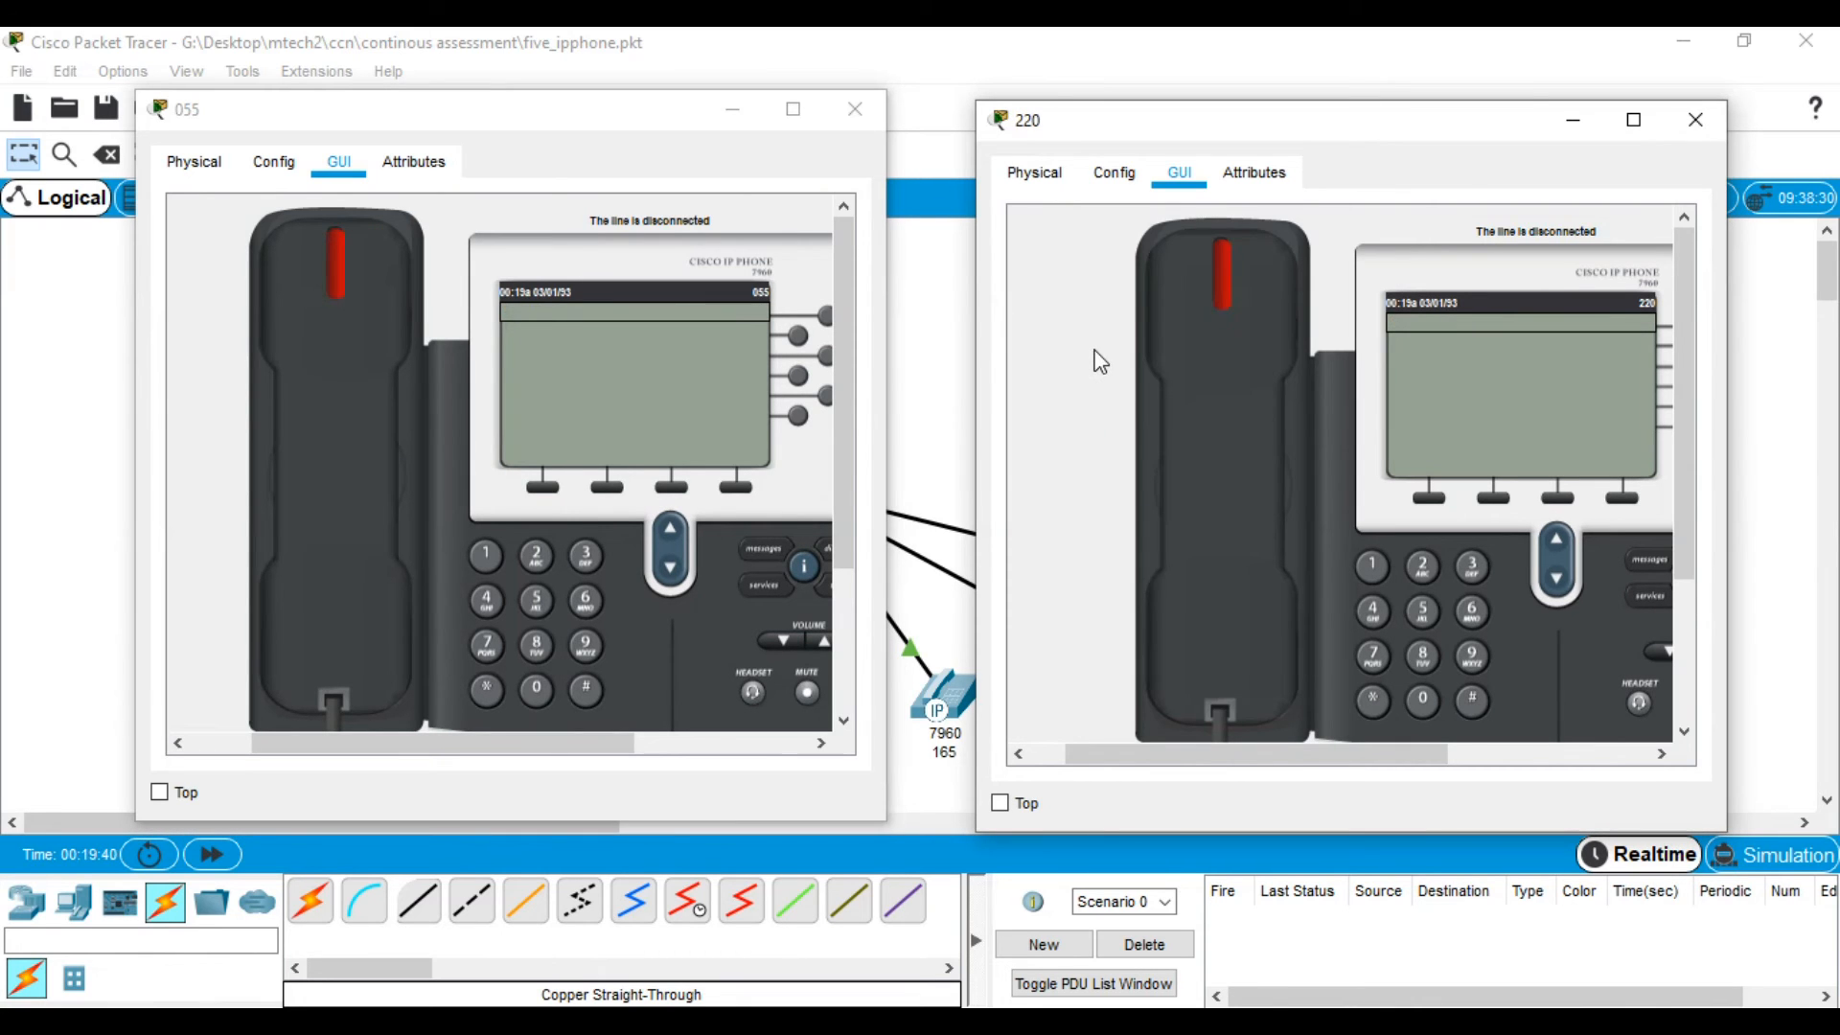
pyautogui.click(855, 108)
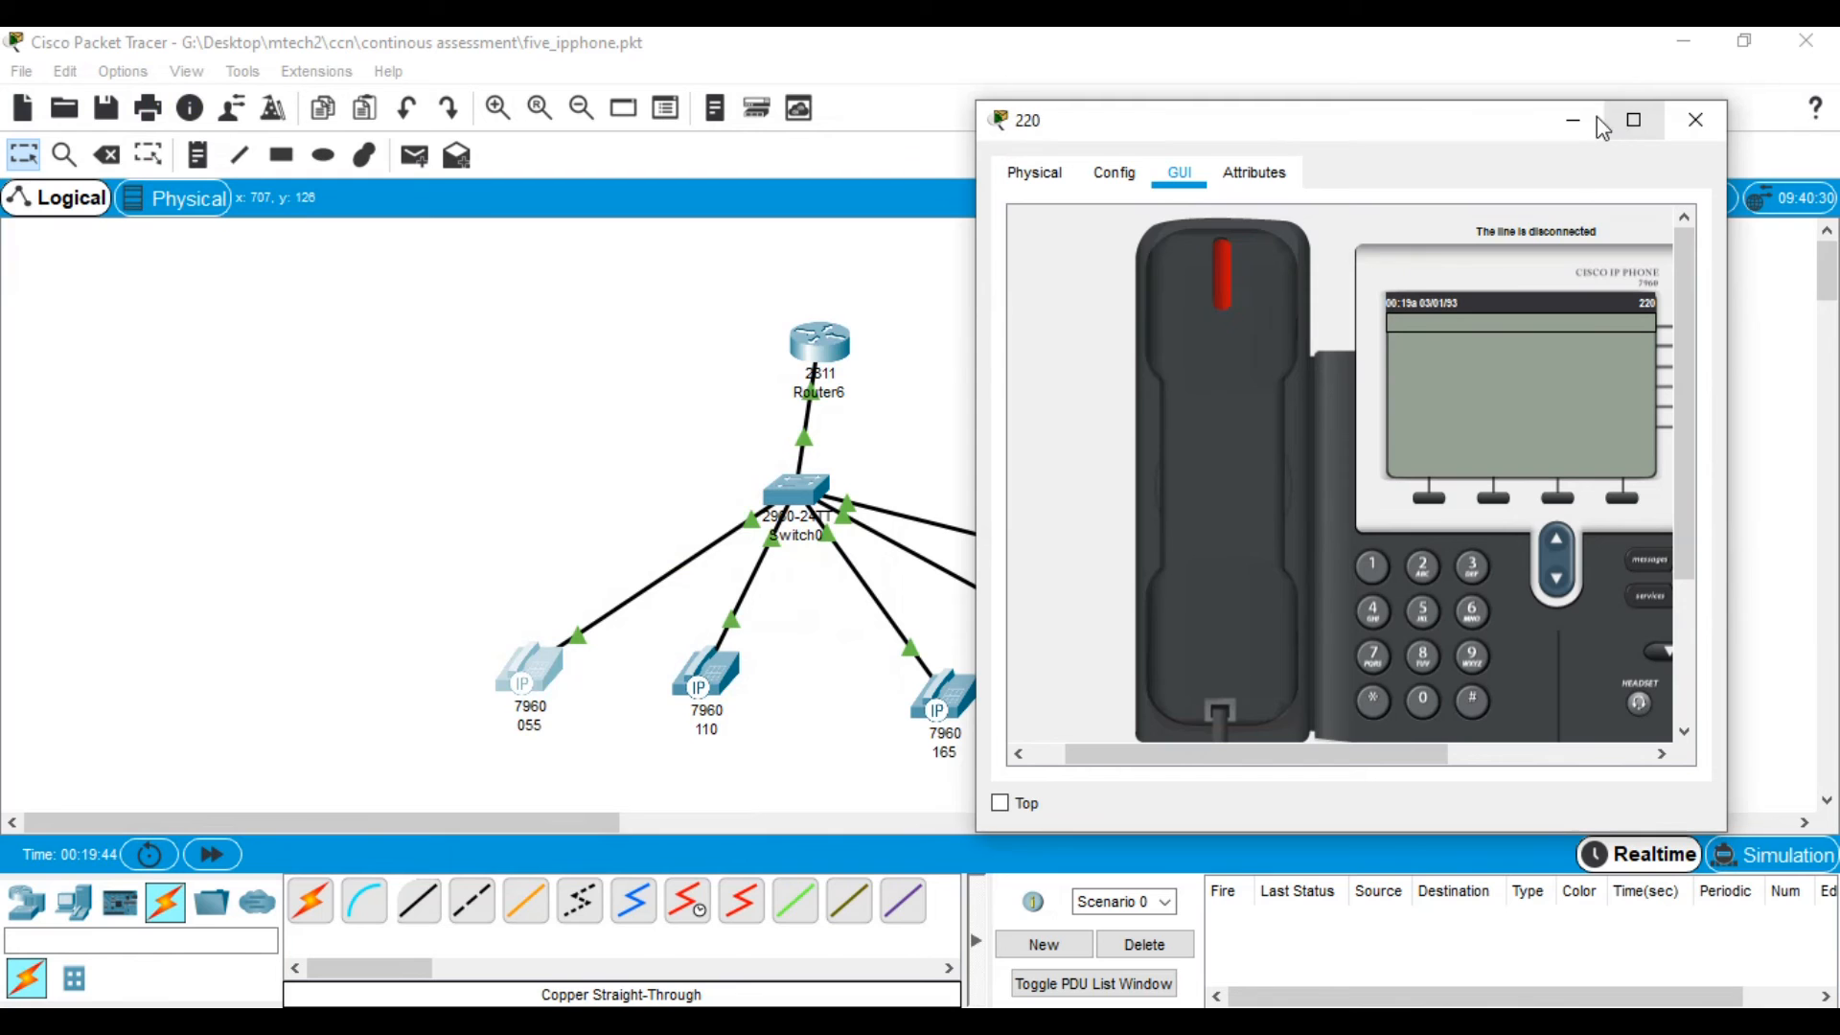
pyautogui.click(1573, 121)
# - Bring up the windows of phones 275, 110 and 165 and arrange them side by side with 165 in the middle
pyautogui.moveTo(891, 1025)
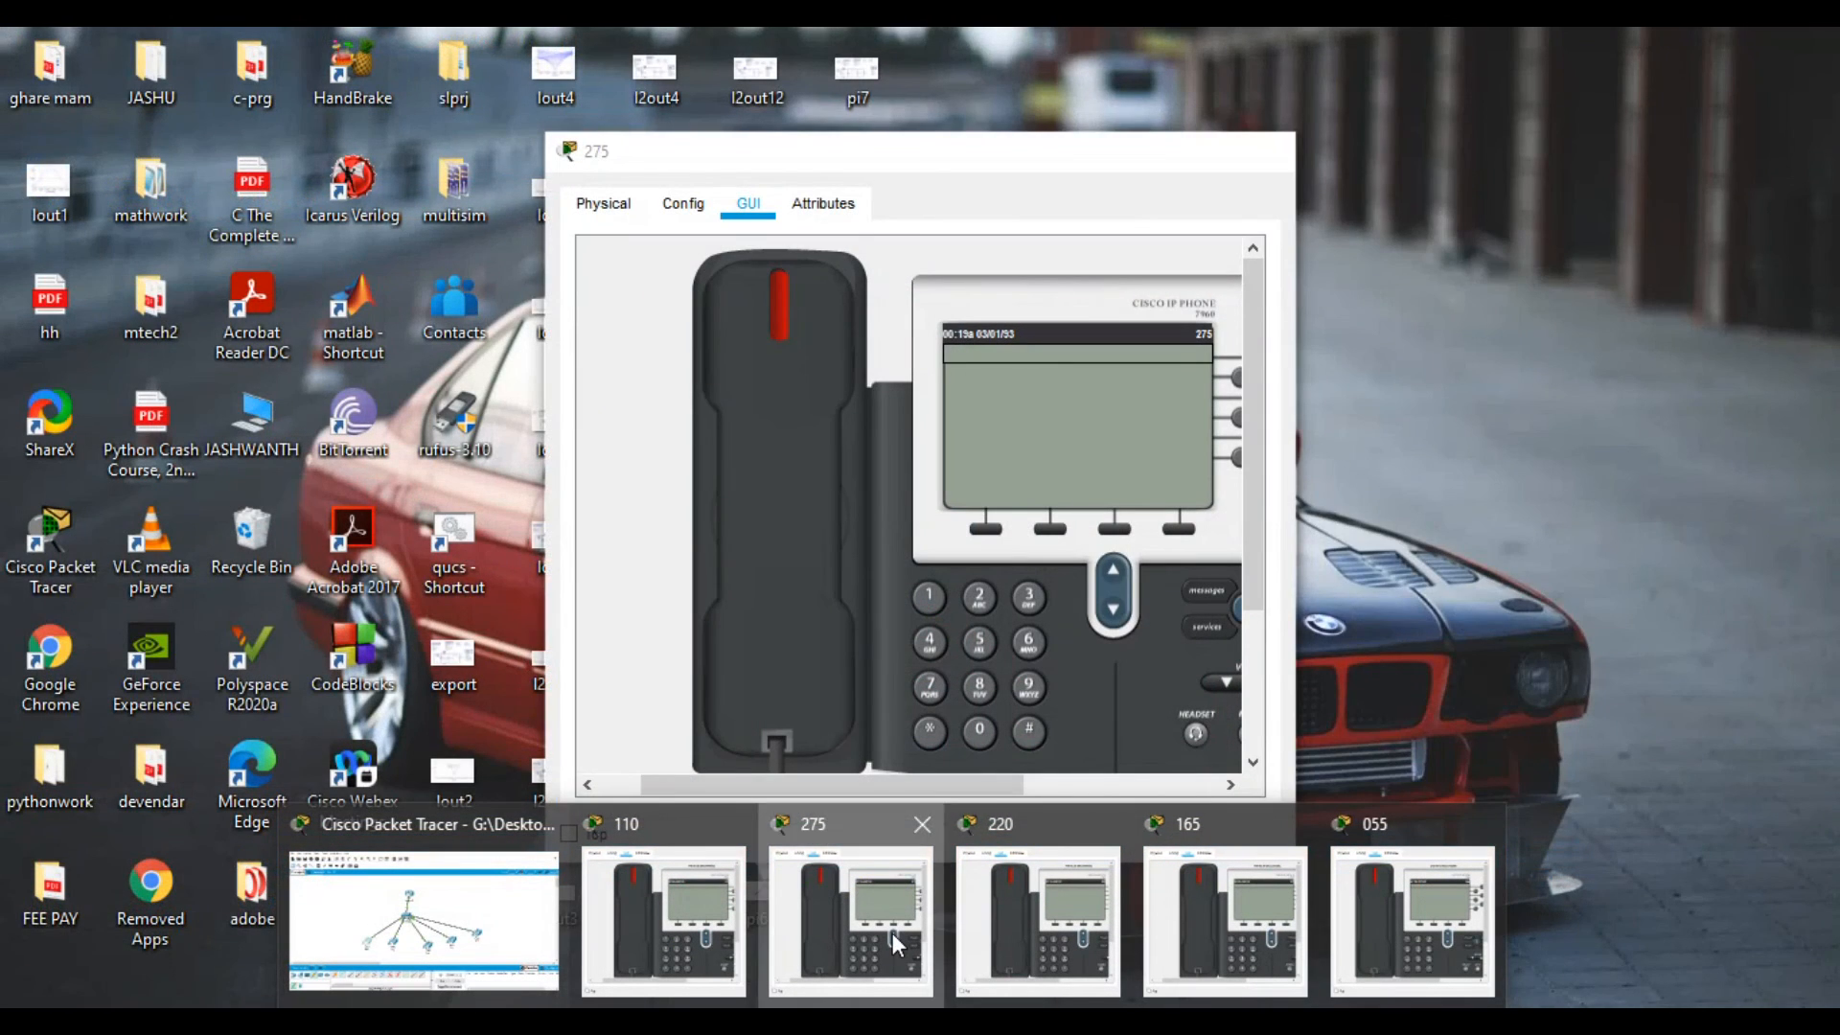
pyautogui.click(893, 934)
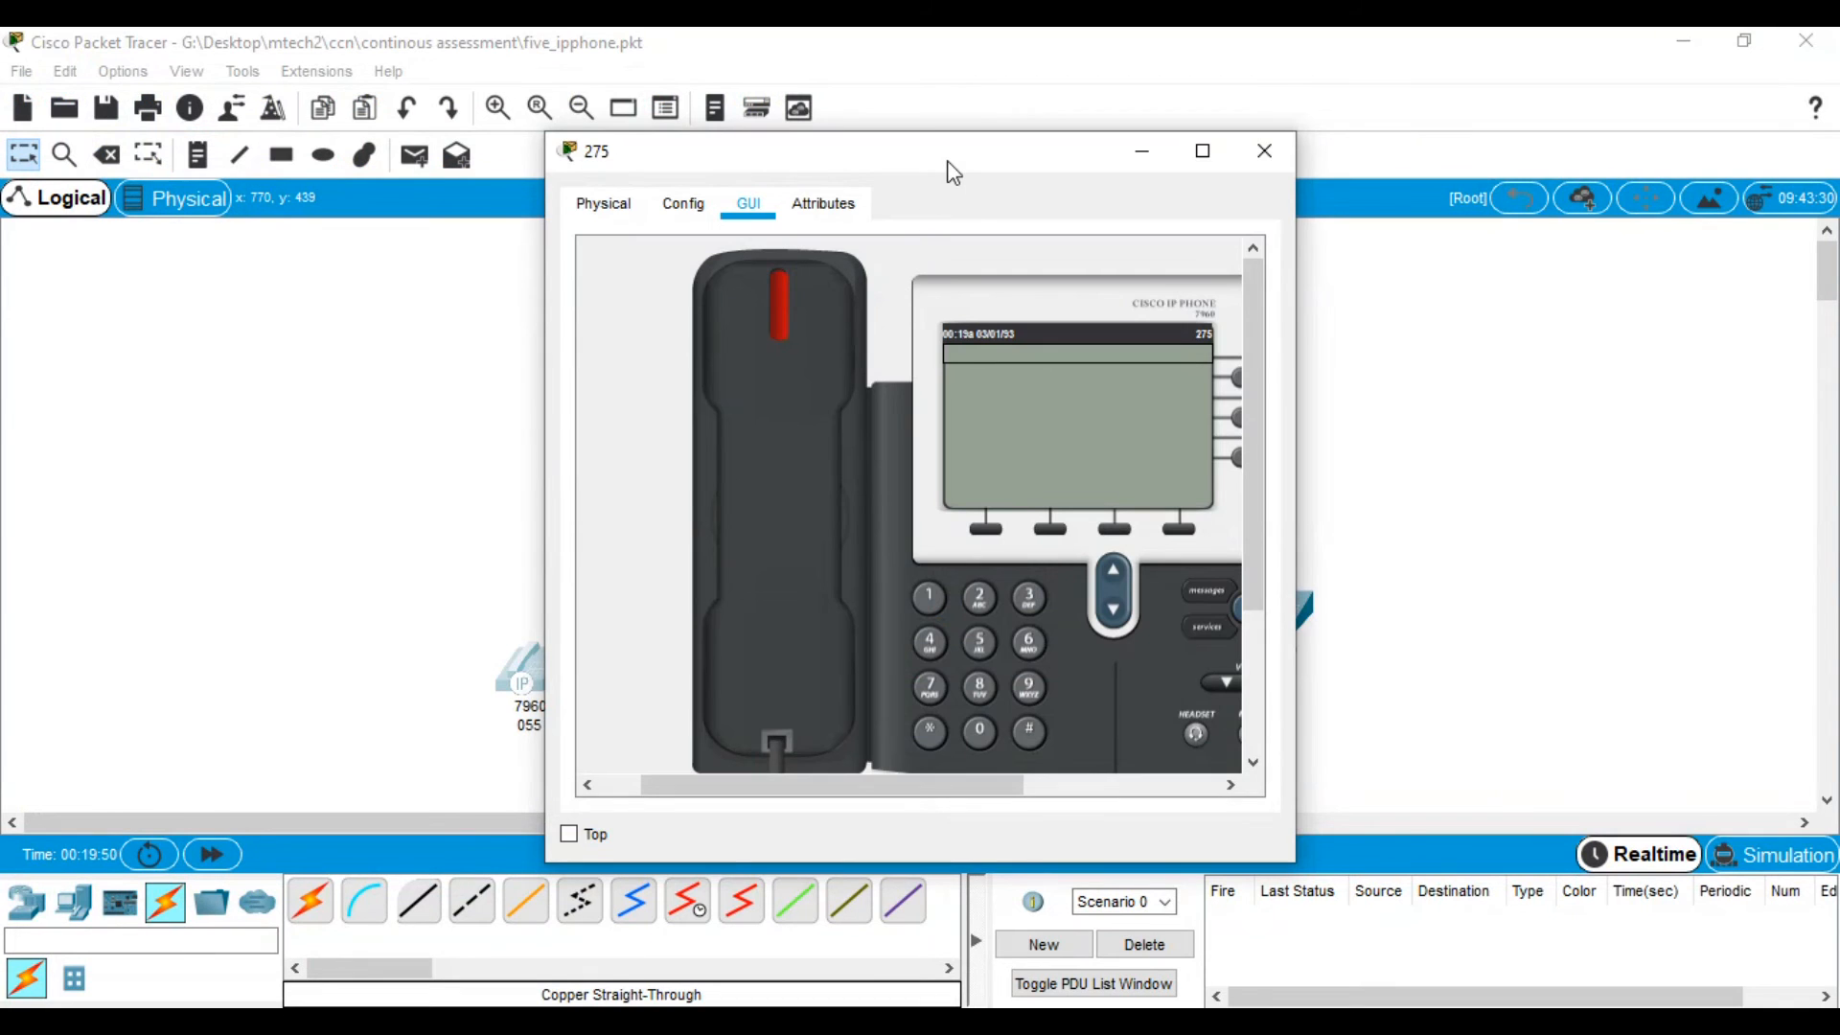
pyautogui.moveTo(970, 161); pyautogui.dragTo(1411, 150)
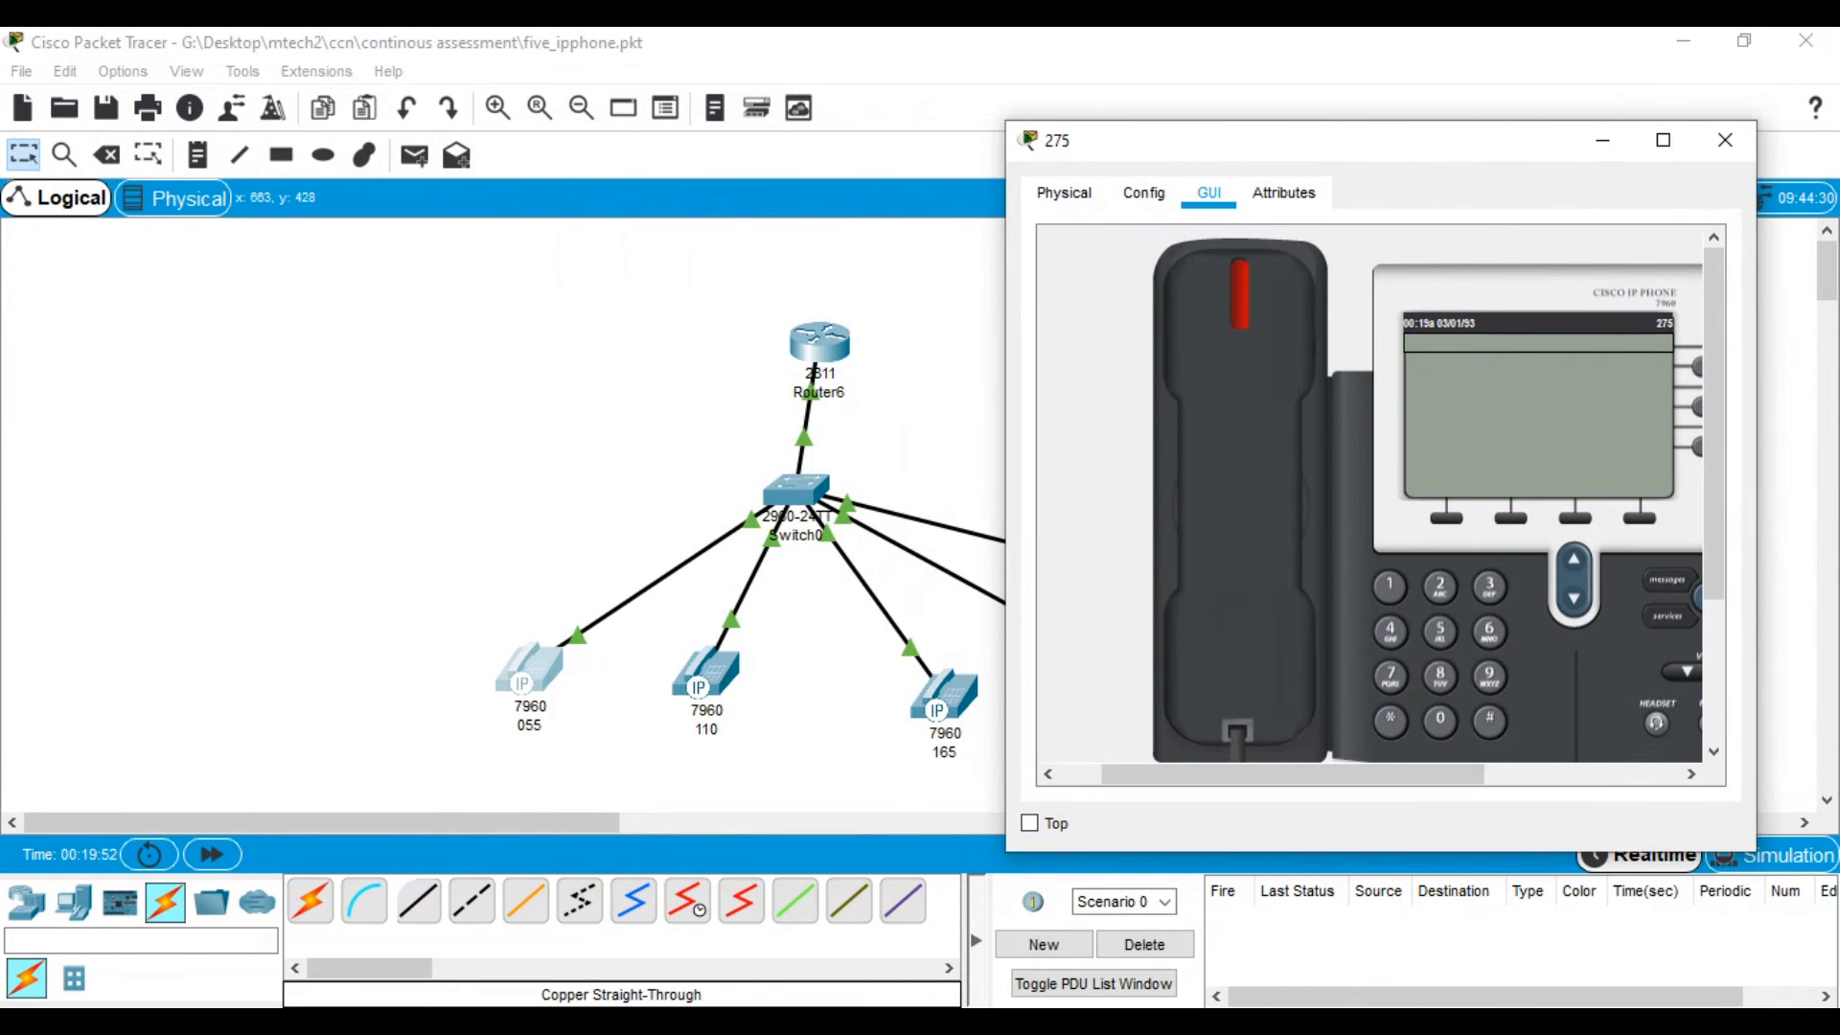
pyautogui.moveTo(891, 1022)
pyautogui.click(687, 916)
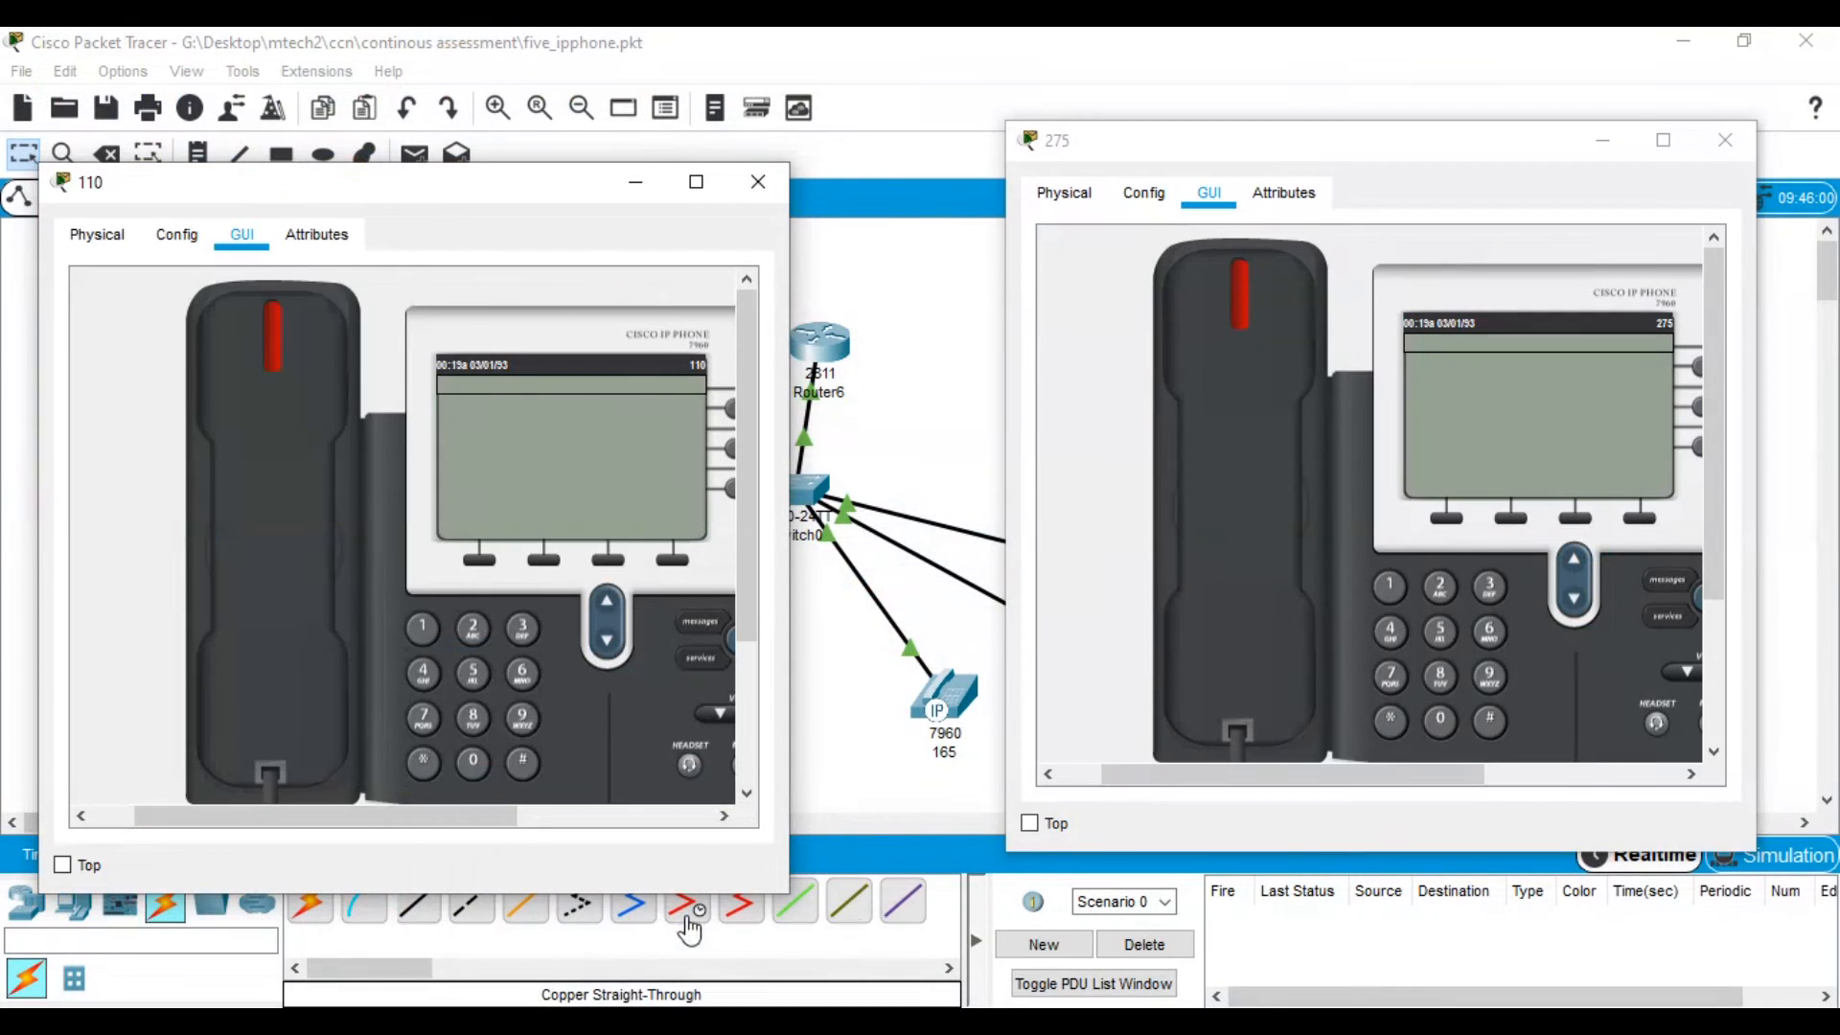
pyautogui.moveTo(894, 1021)
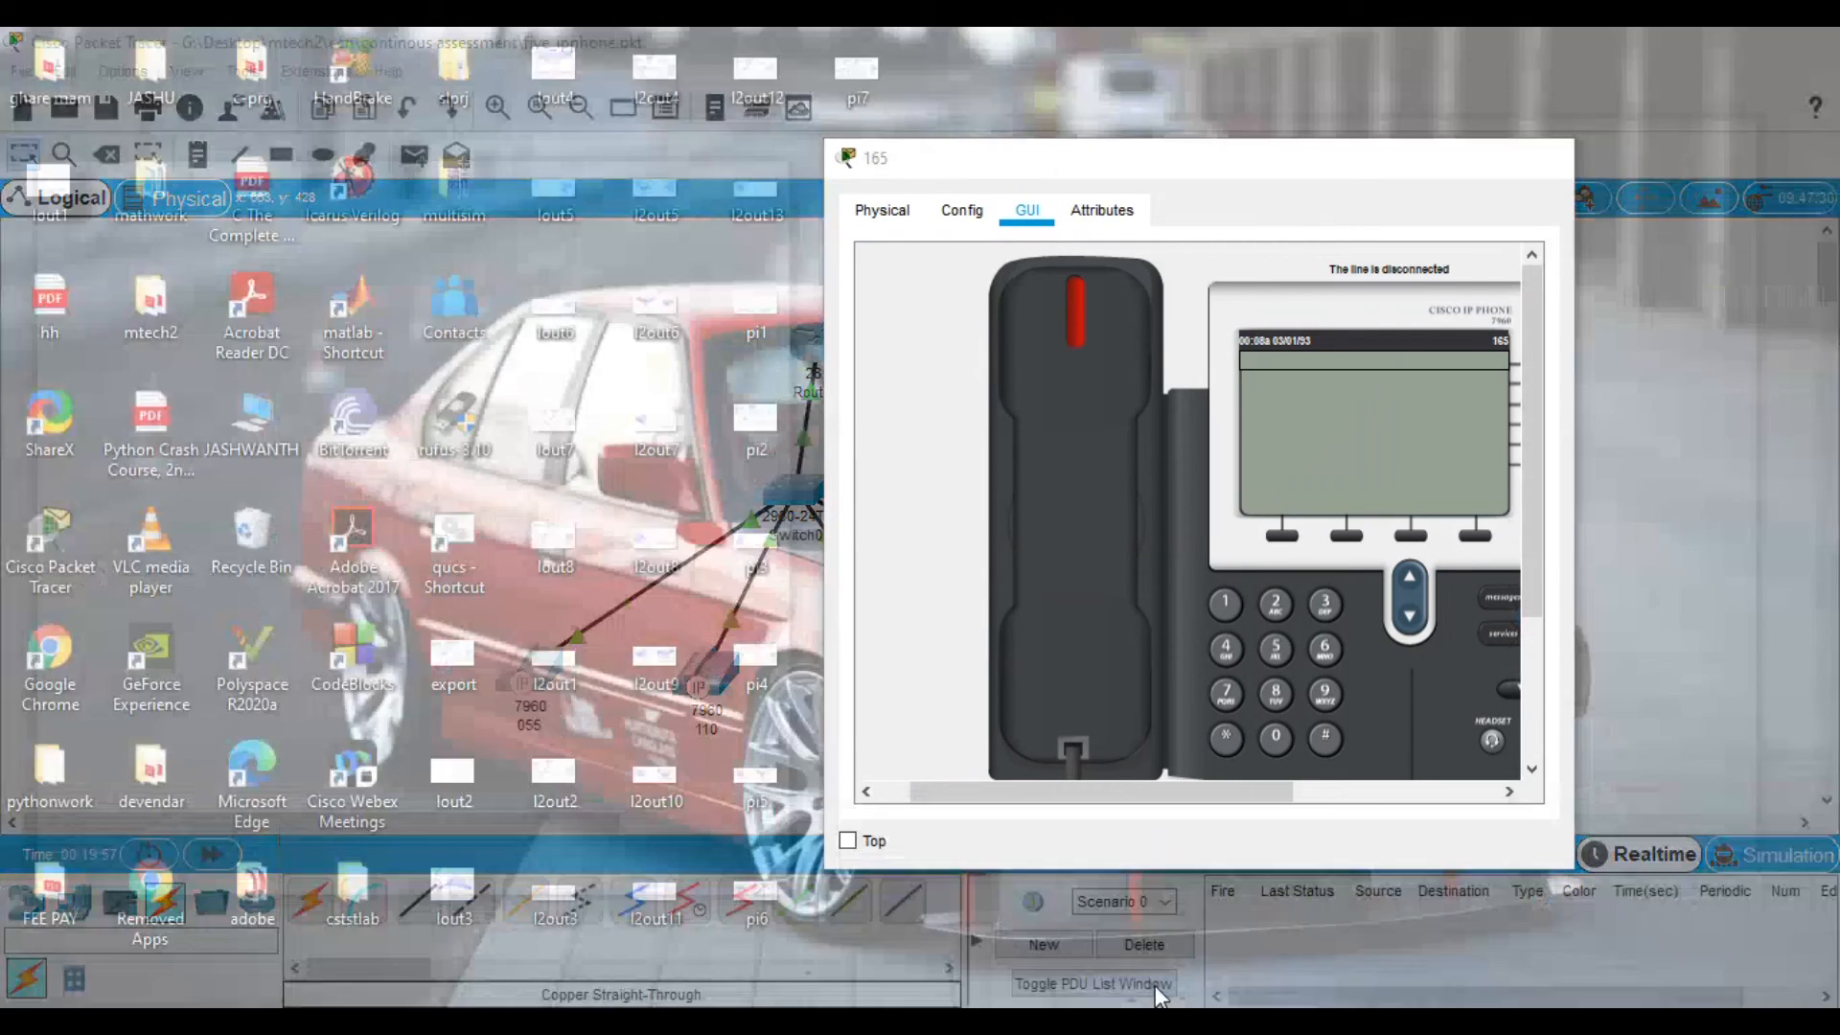
pyautogui.click(1154, 985)
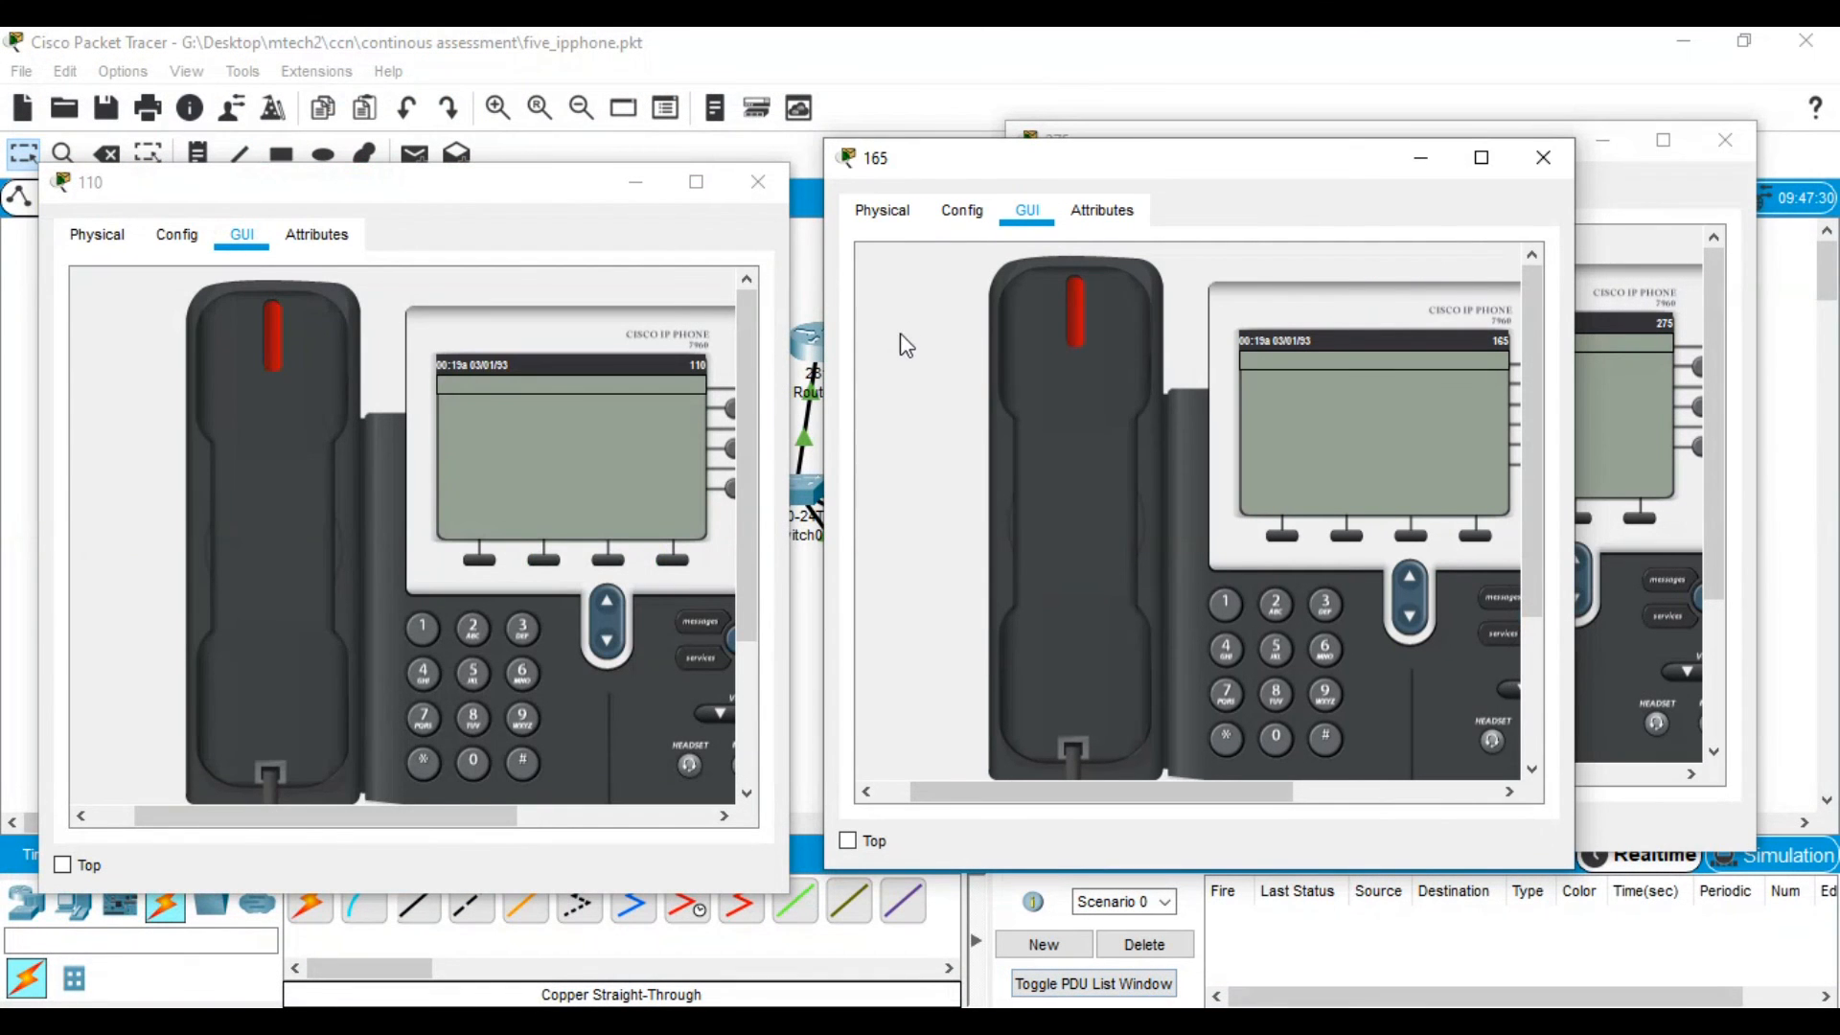
pyautogui.moveTo(1188, 160); pyautogui.dragTo(999, 144)
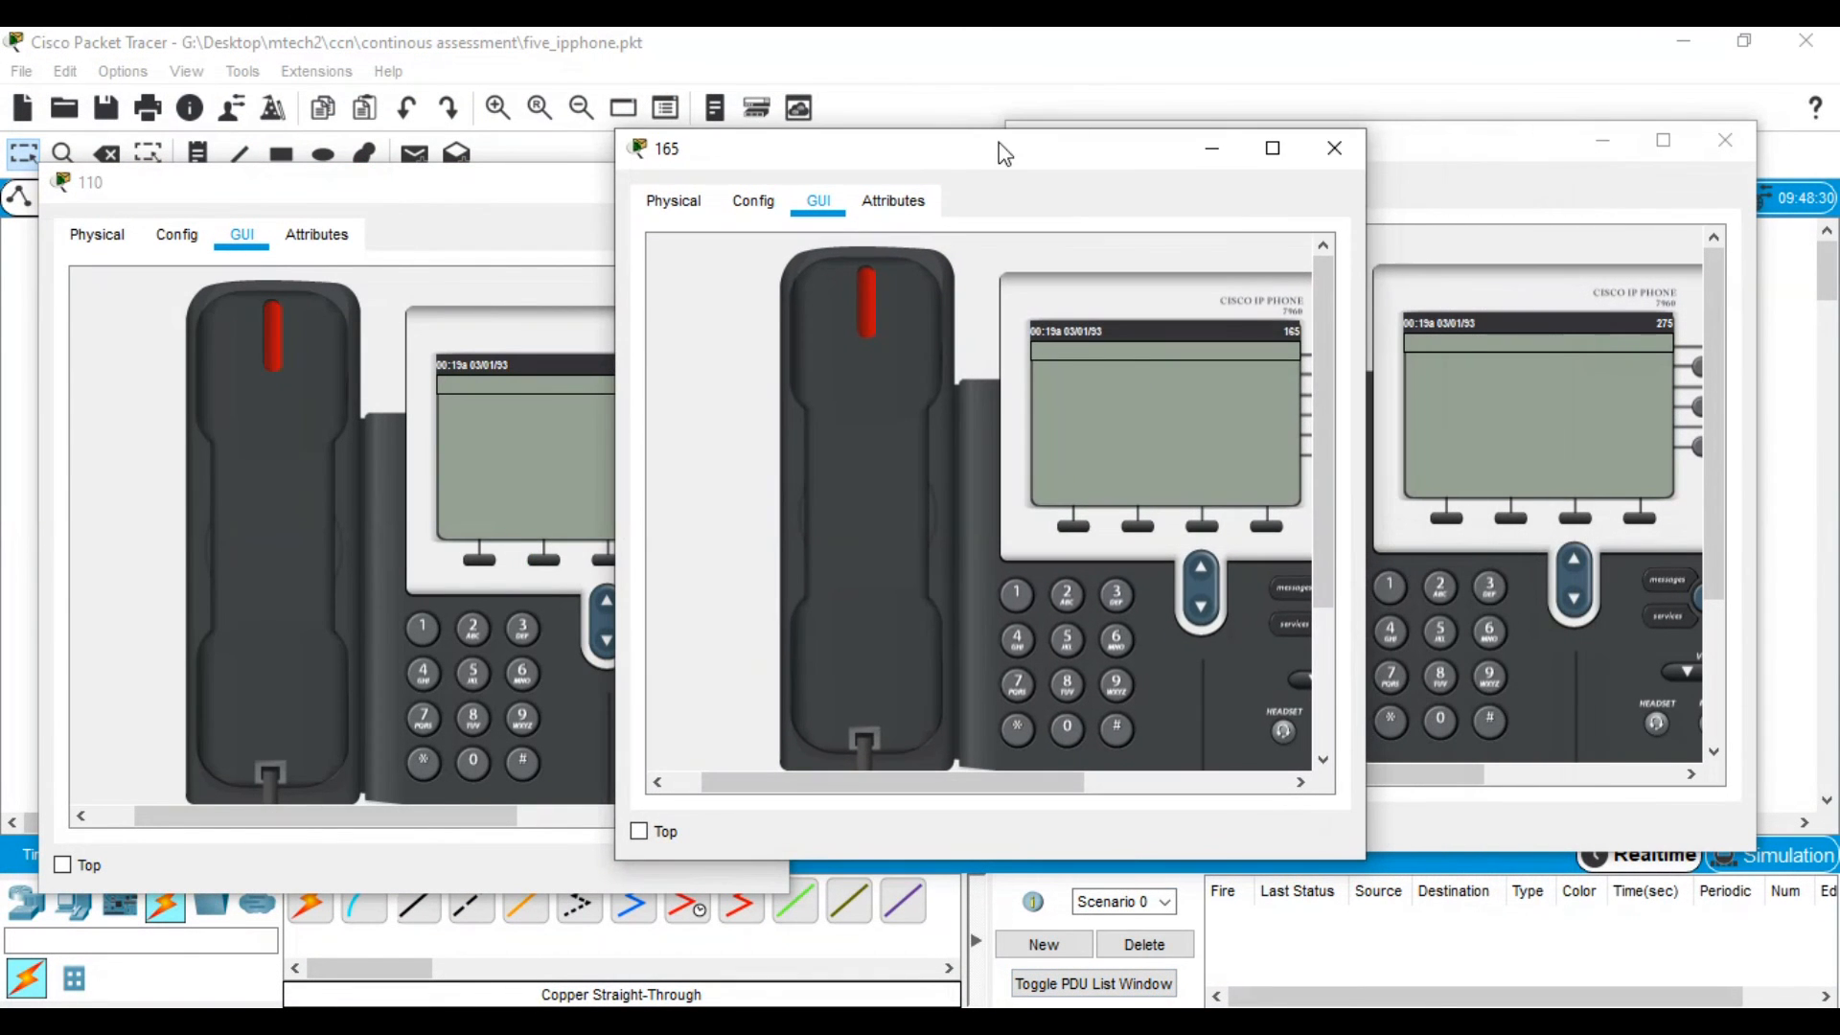
pyautogui.moveTo(1425, 146); pyautogui.dragTo(1672, 156)
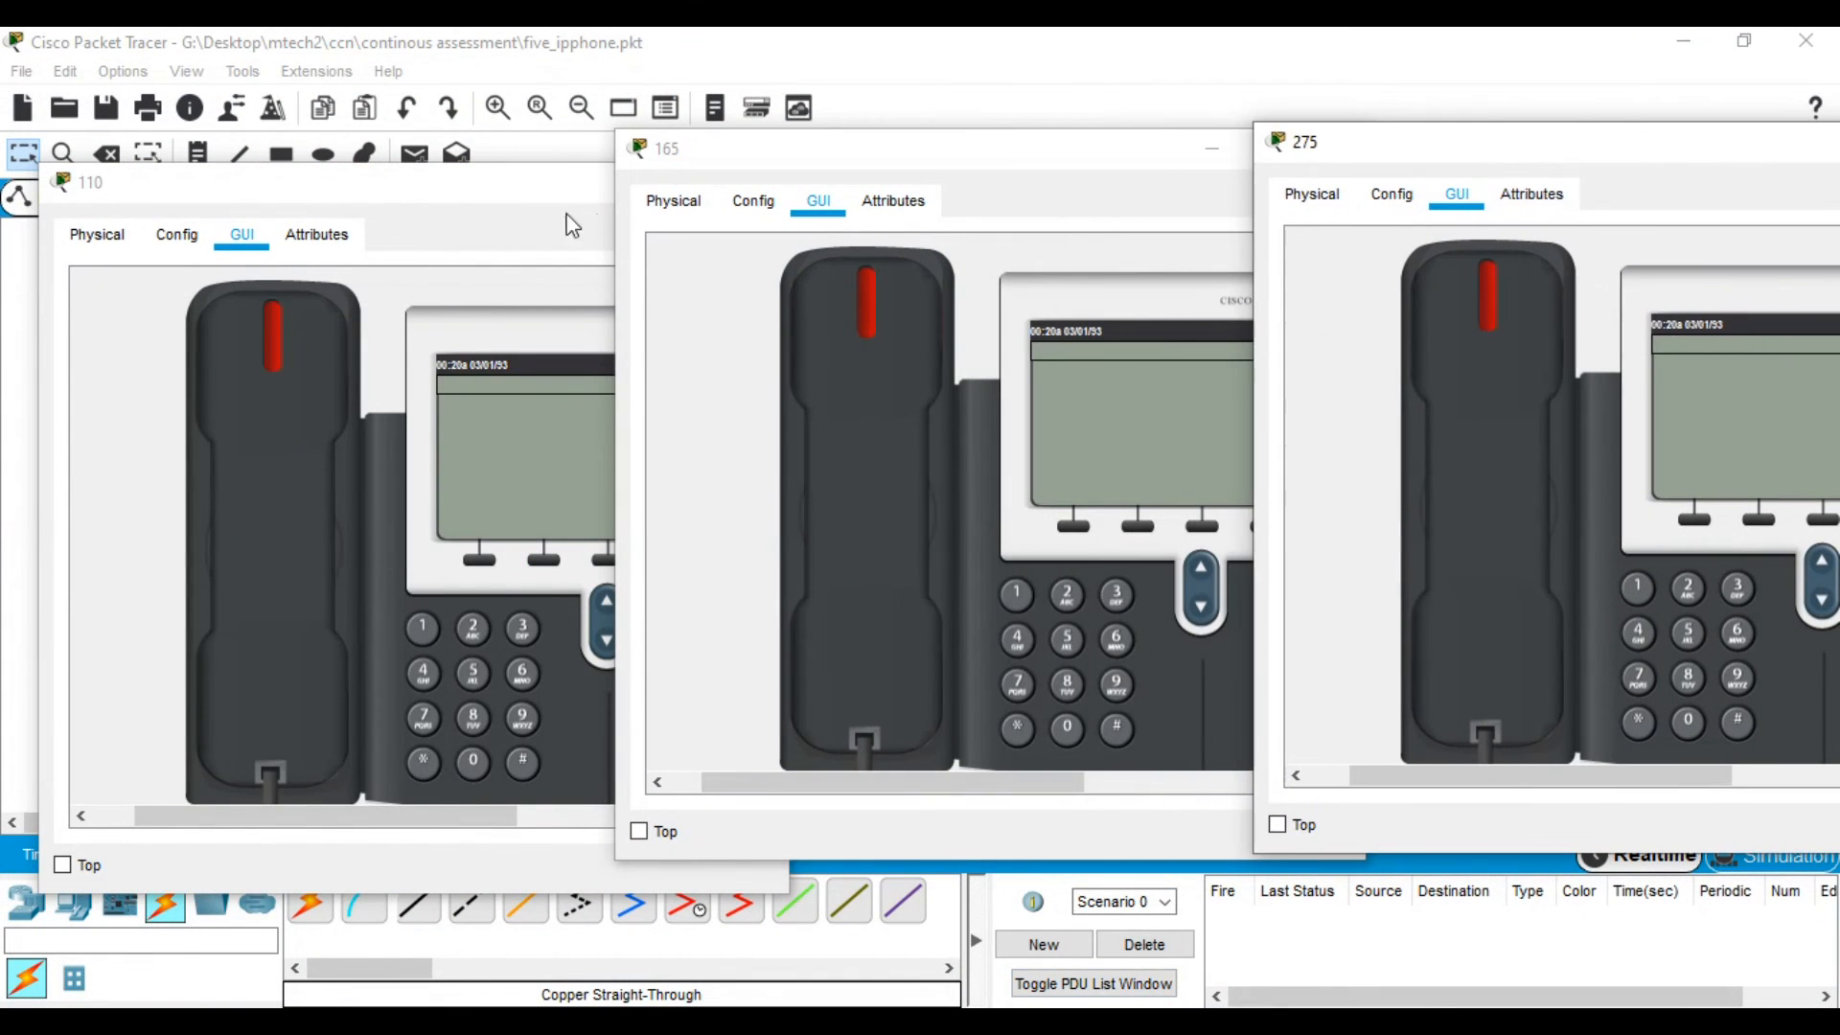
pyautogui.moveTo(468, 193); pyautogui.dragTo(360, 140)
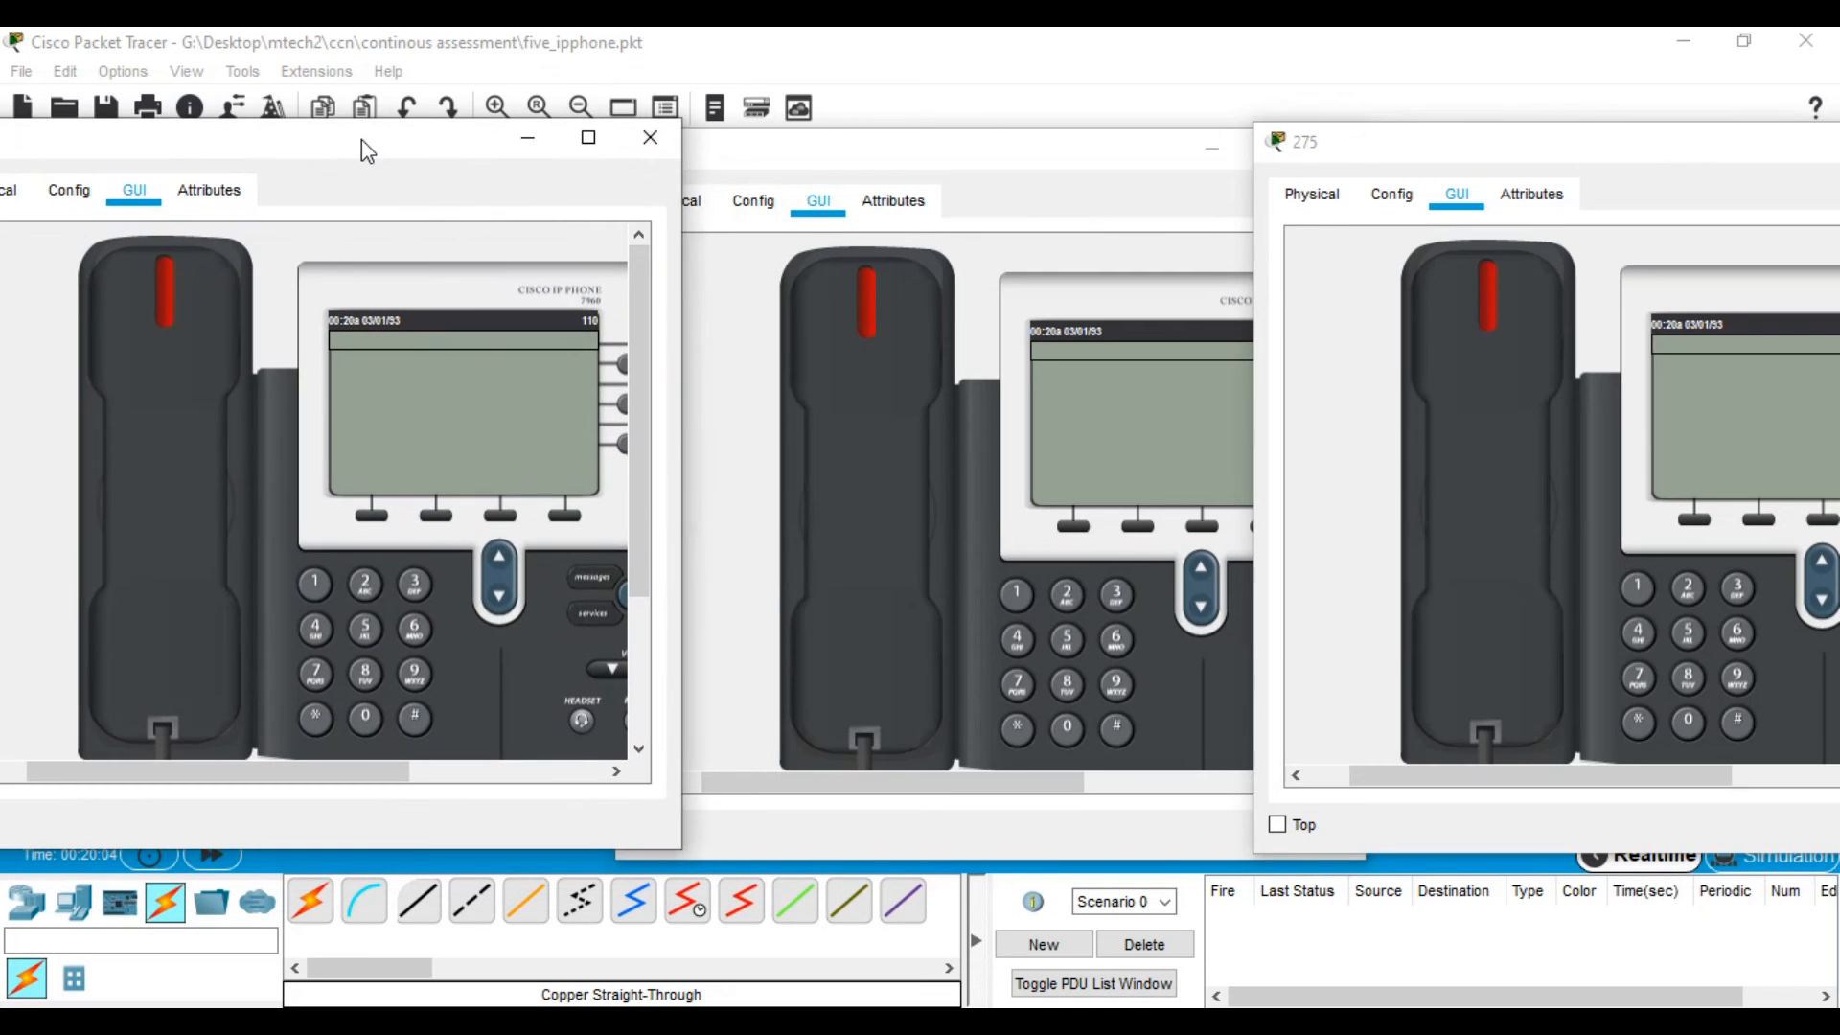
# - Lift phone 110's handset, dial 275, and answer the call on phone 275
pyautogui.click(182, 435)
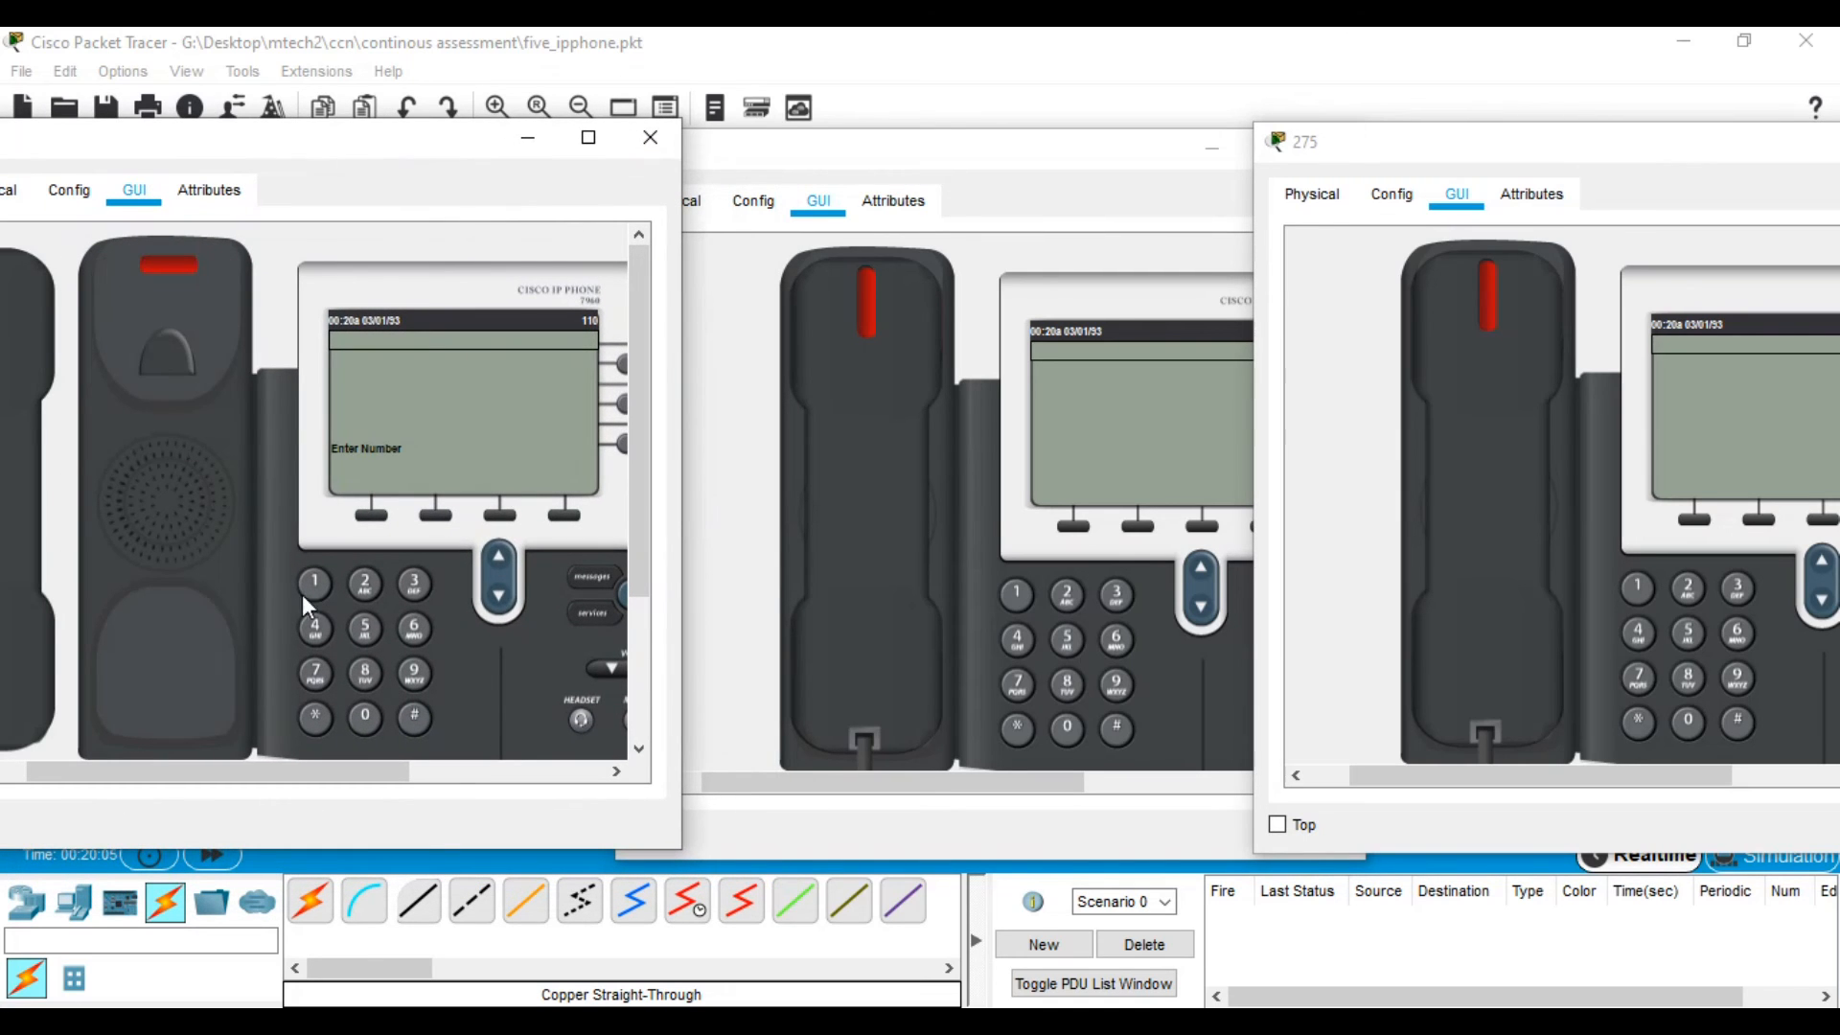
pyautogui.click(363, 590)
pyautogui.click(361, 630)
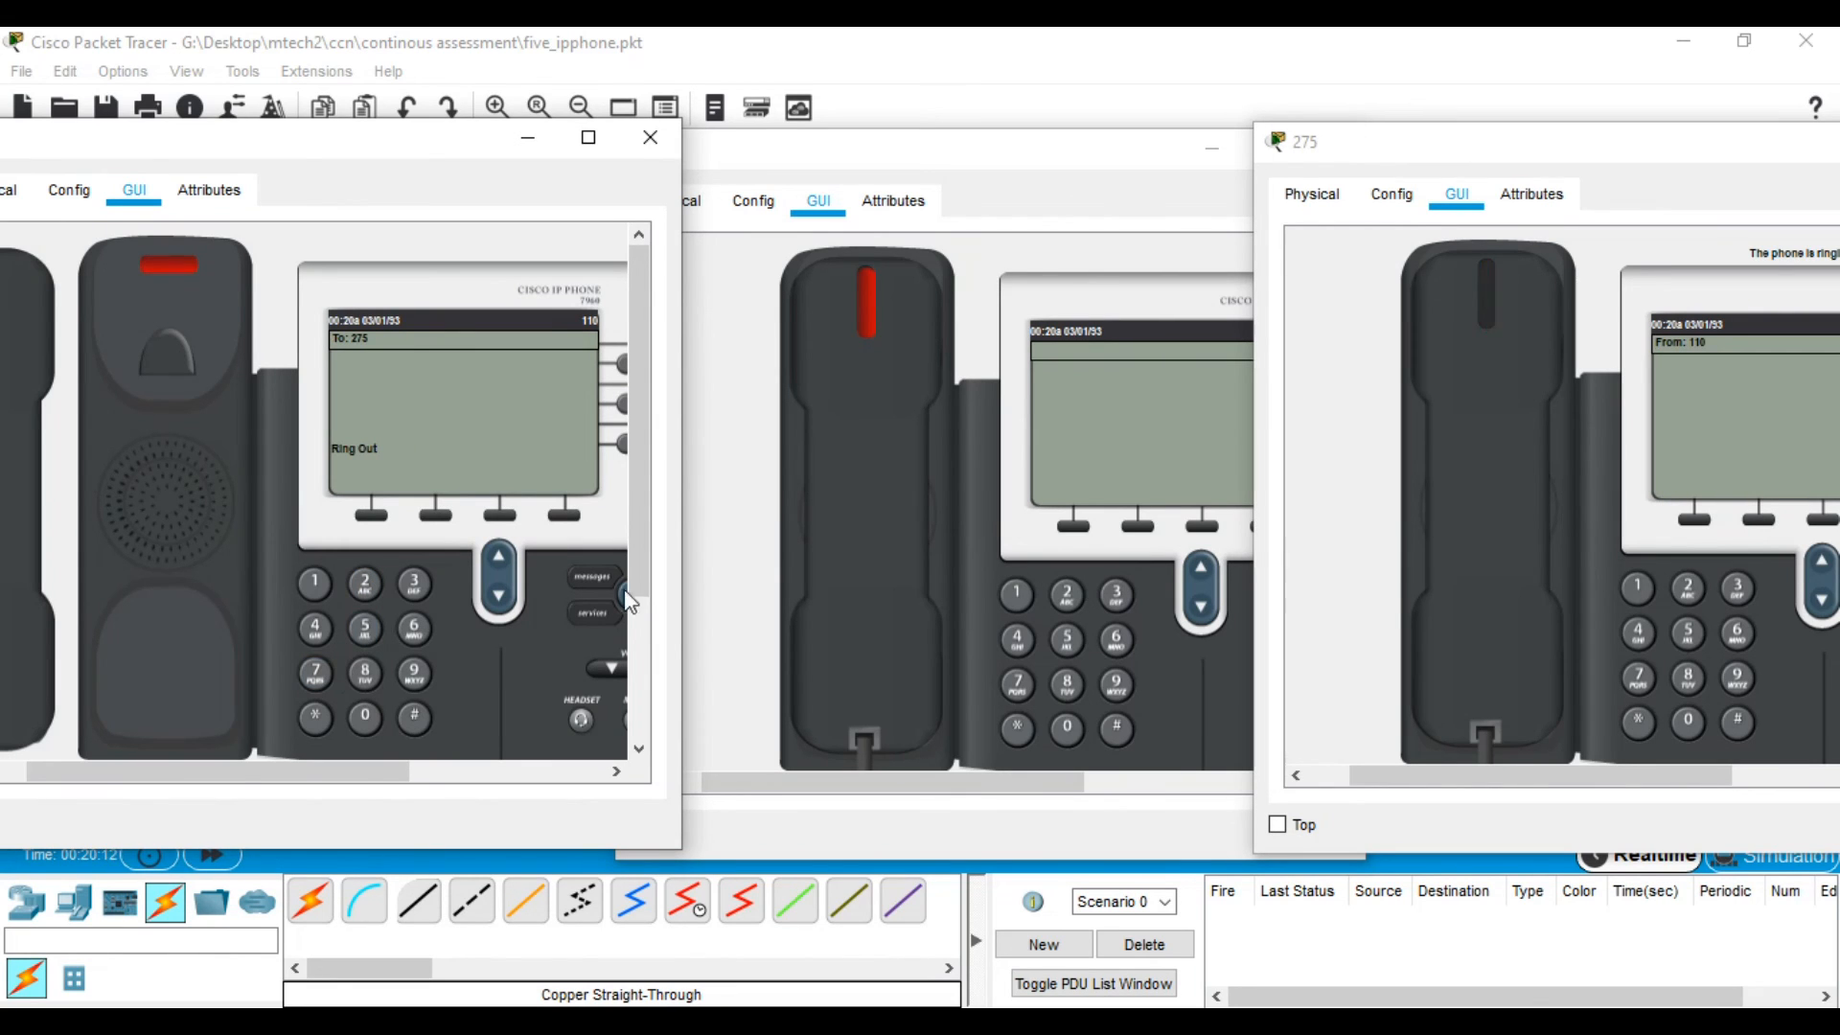
pyautogui.click(1462, 554)
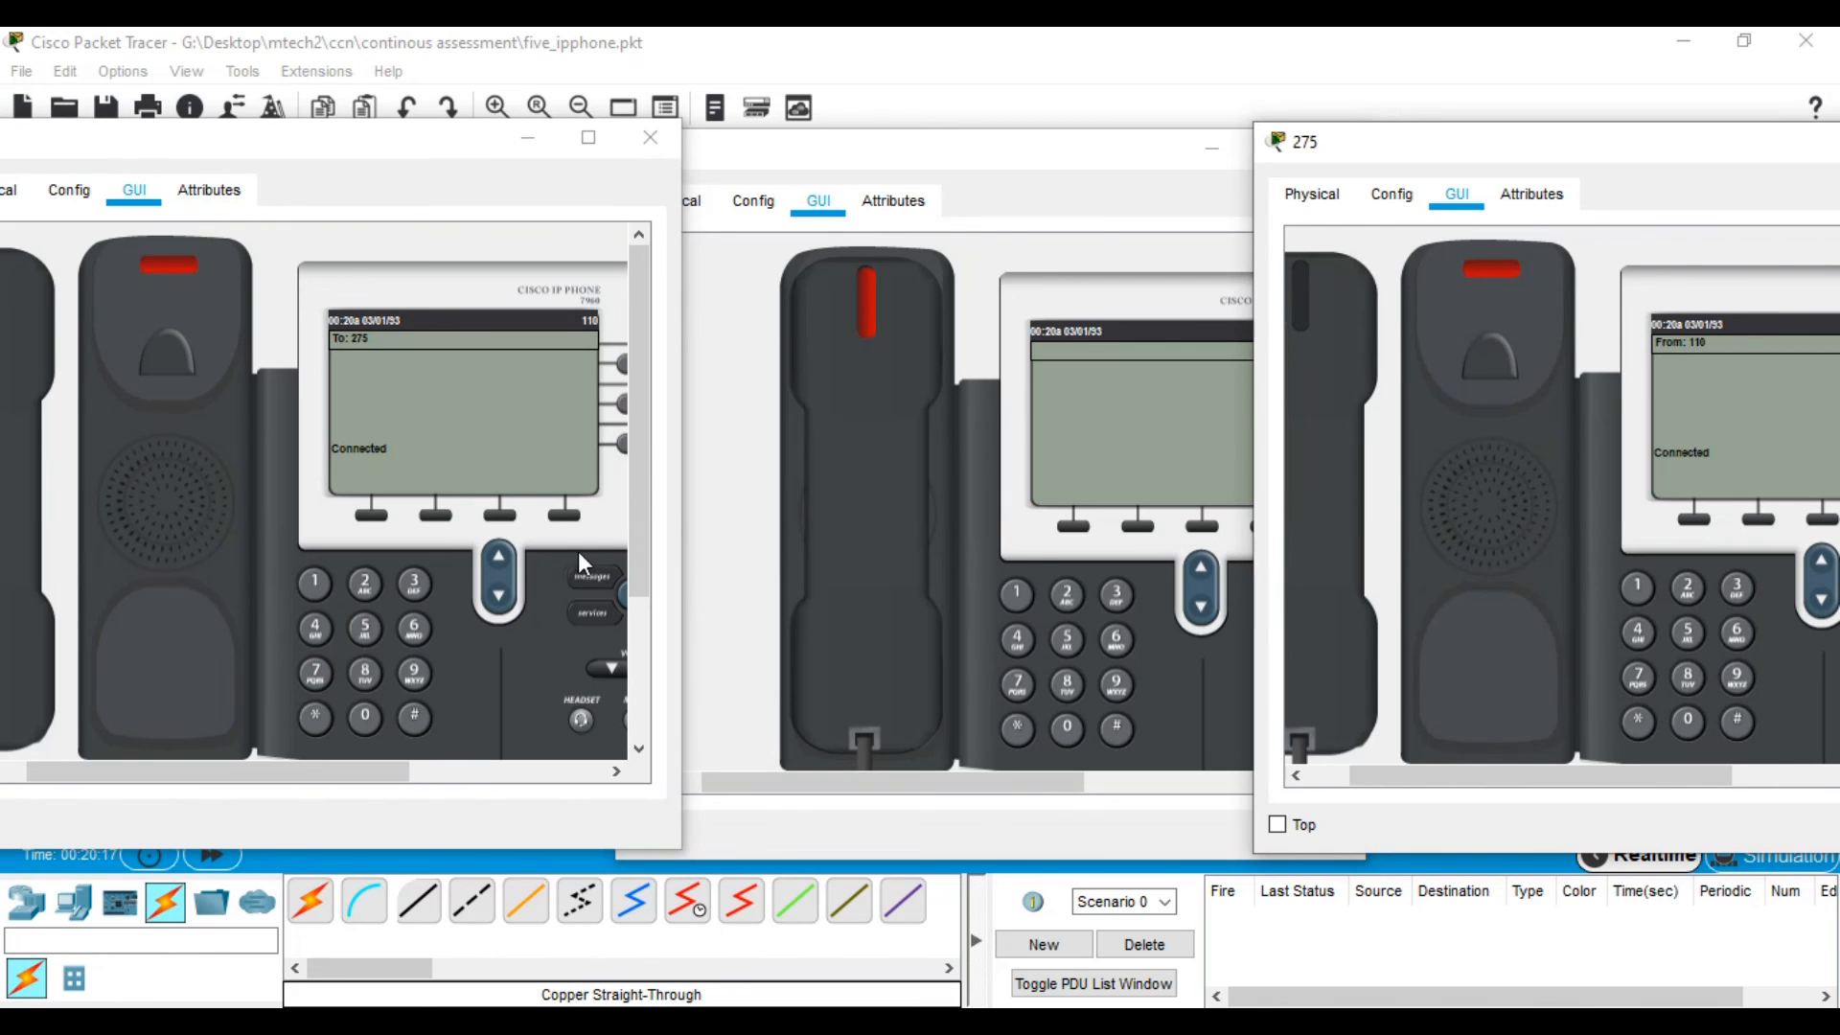
# - End the call between phones 110 and 275, call 165 from phone 275, and answer on phone 165
pyautogui.click(1355, 504)
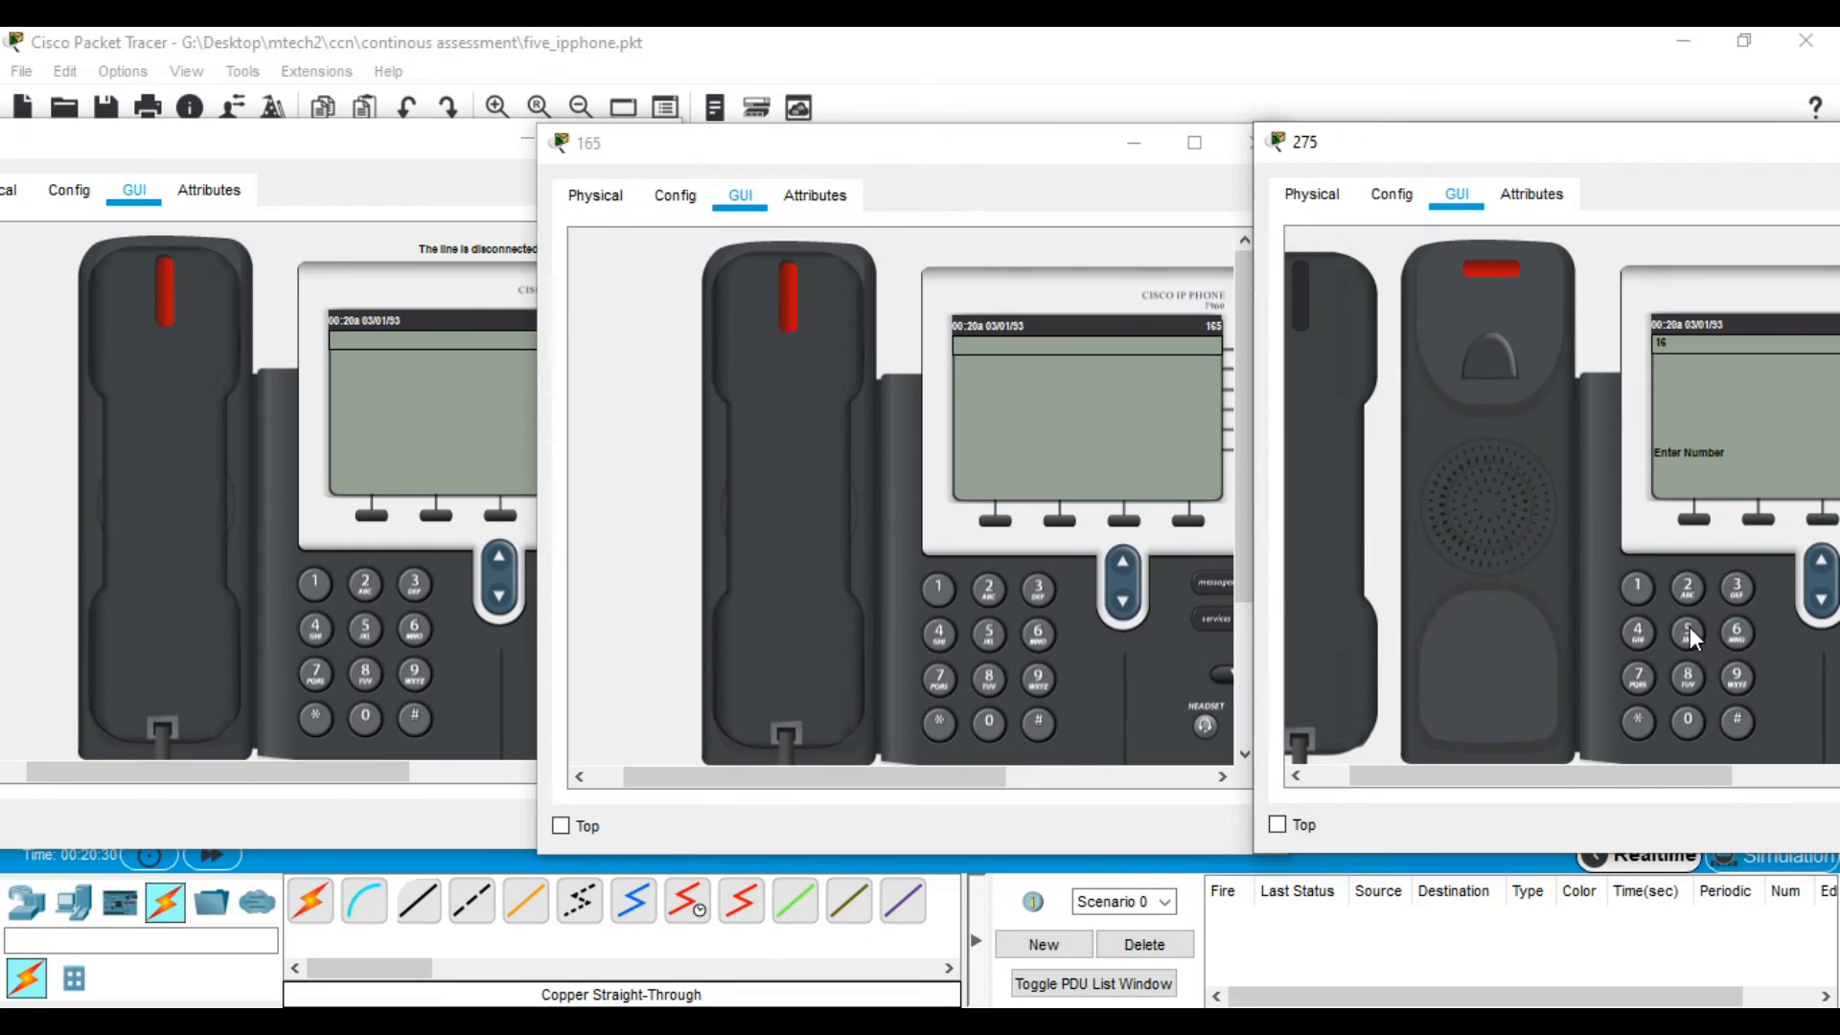
pyautogui.click(1689, 627)
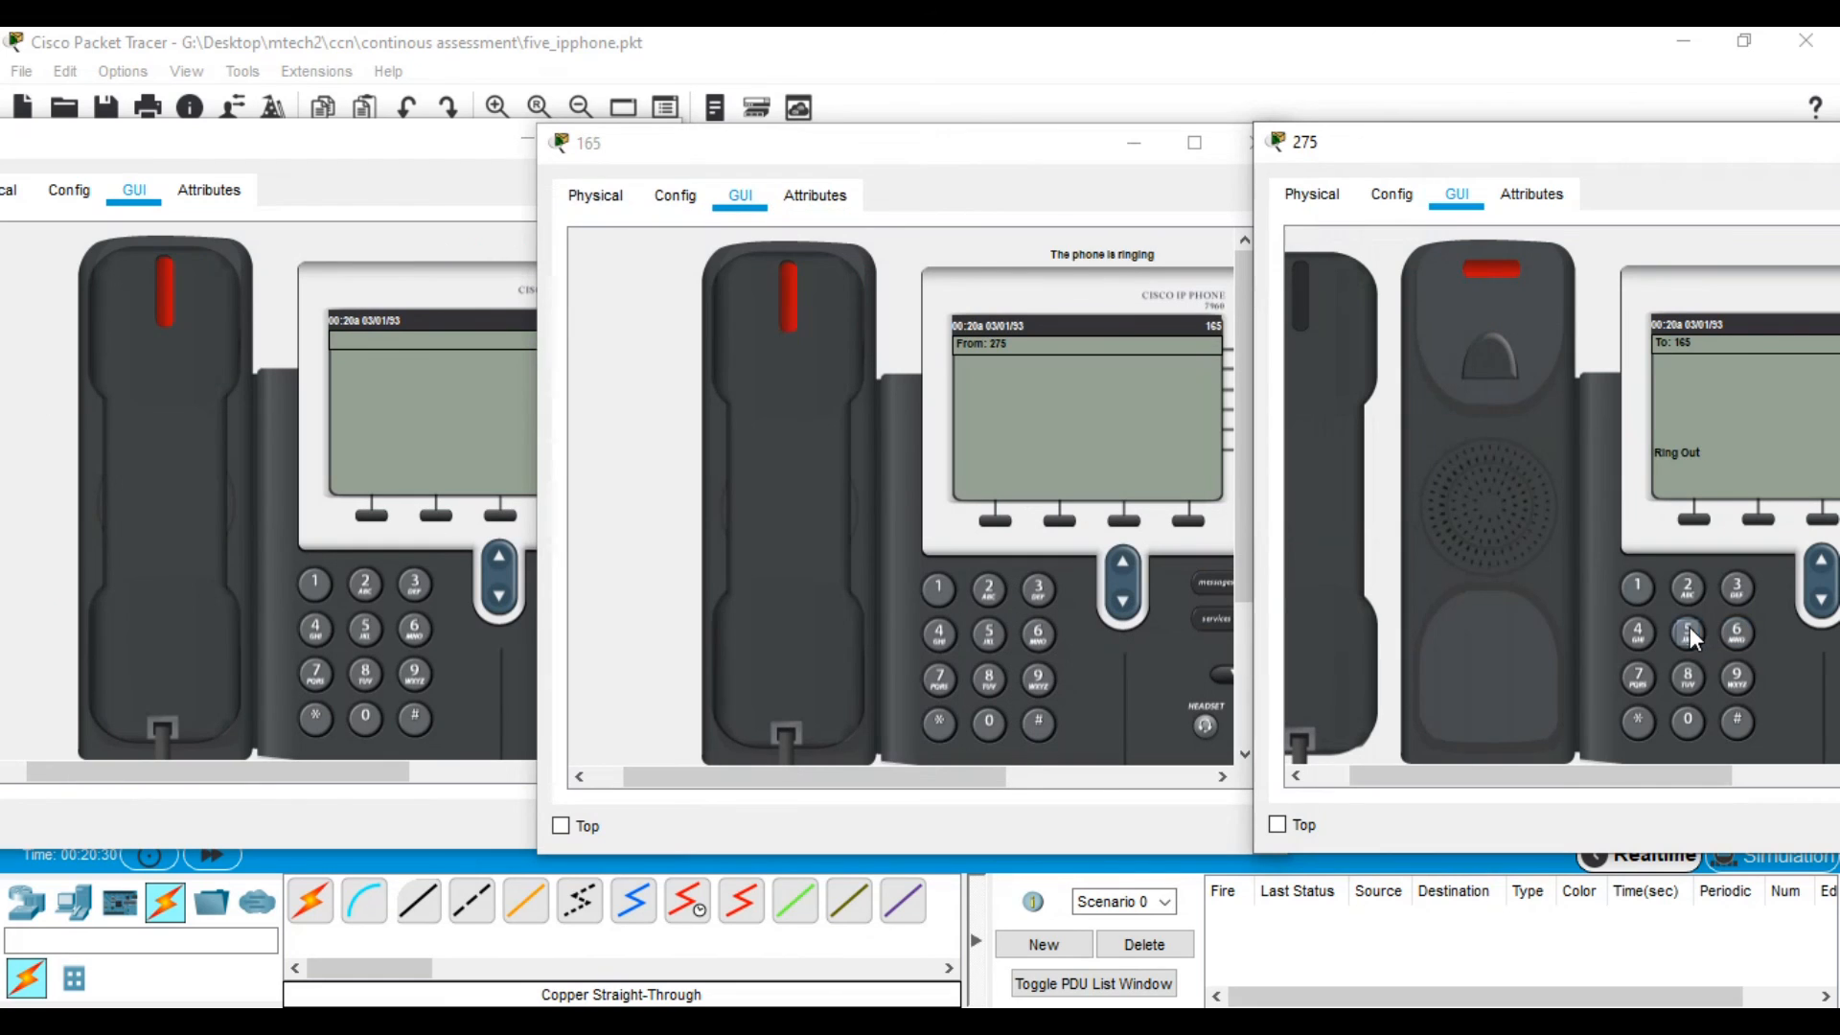
pyautogui.click(809, 465)
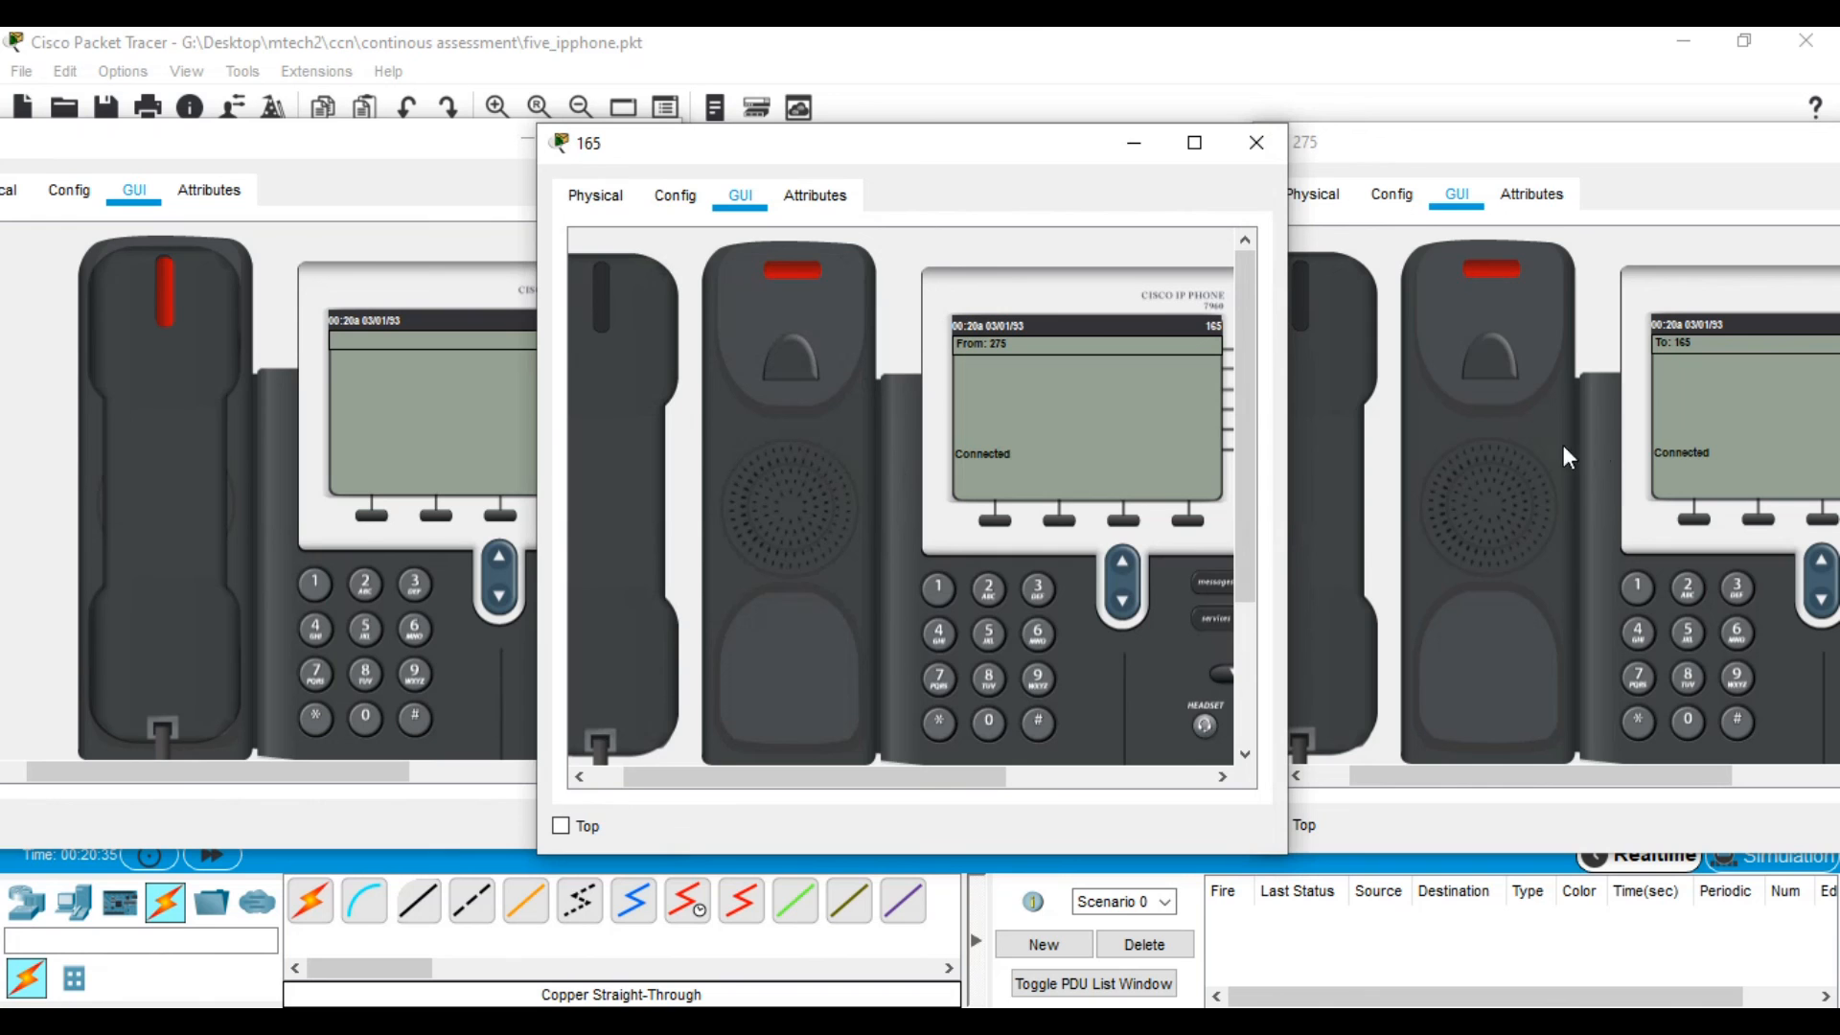
# - Minimize the windows of phones 165, 110 and 275 to return to the full topology
pyautogui.click(1135, 143)
pyautogui.click(528, 151)
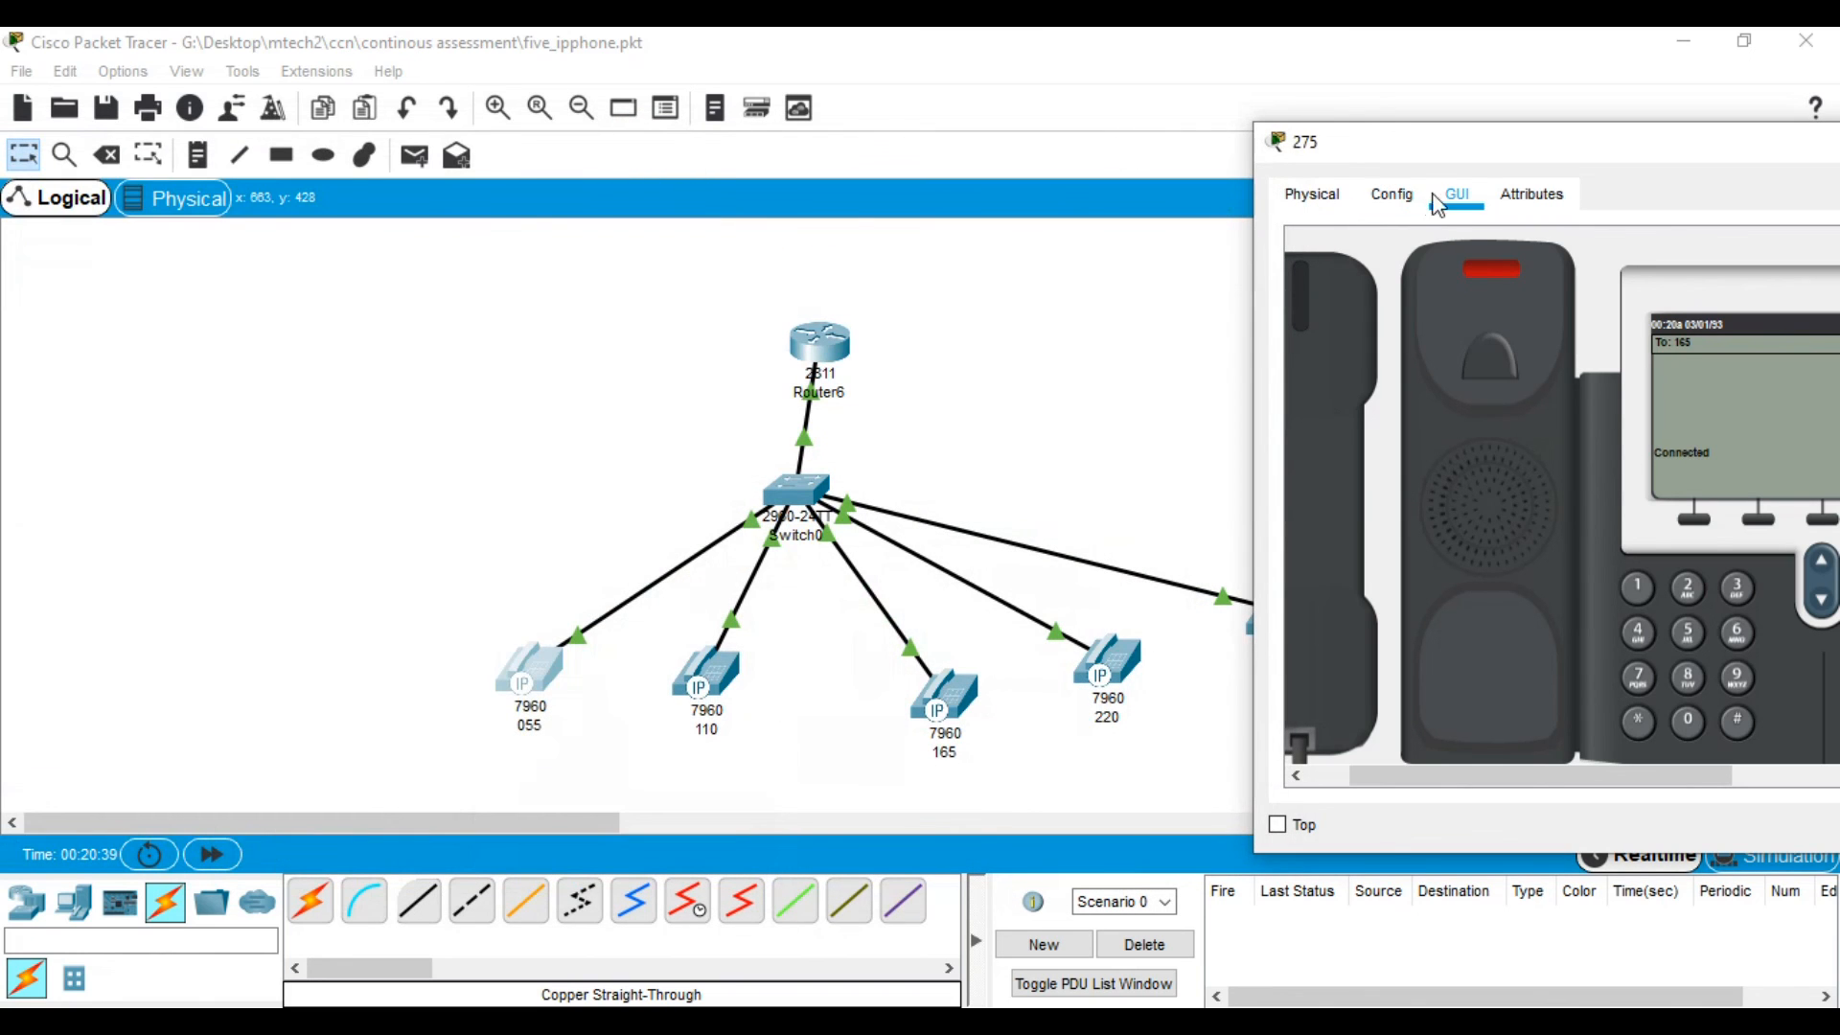
pyautogui.moveTo(1486, 146); pyautogui.dragTo(953, 169)
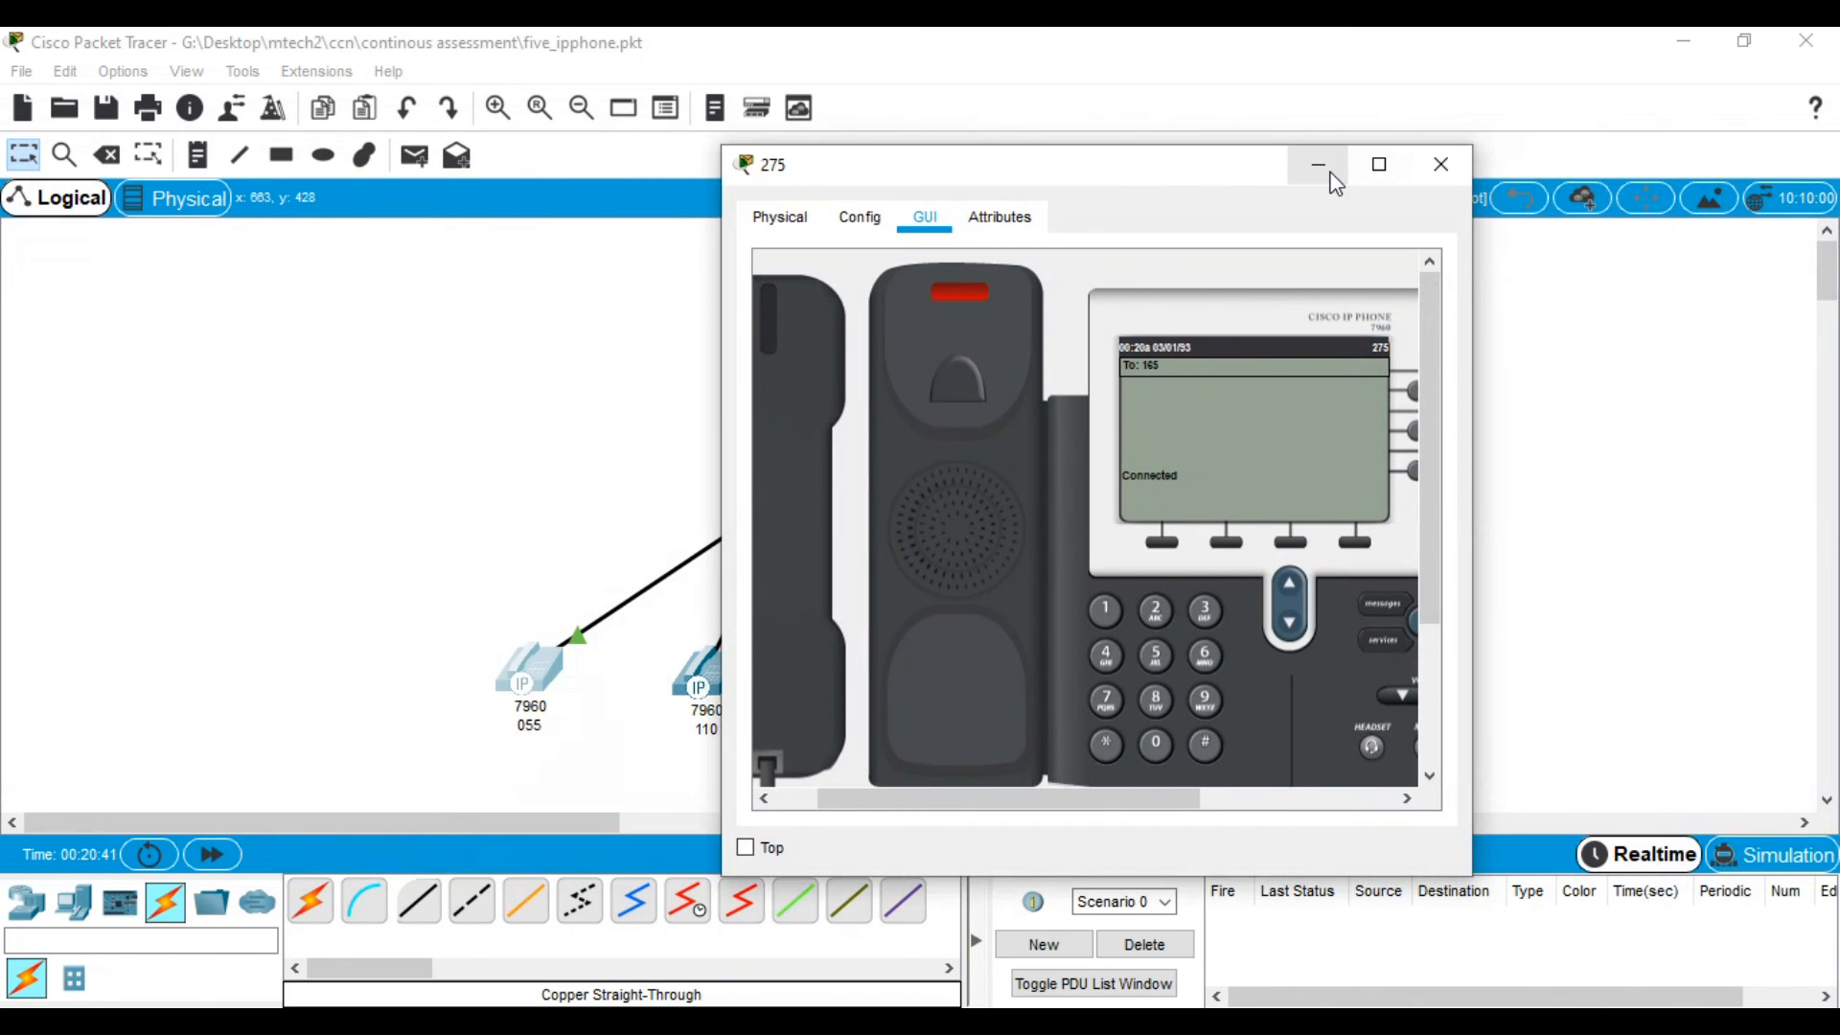
pyautogui.click(1319, 164)
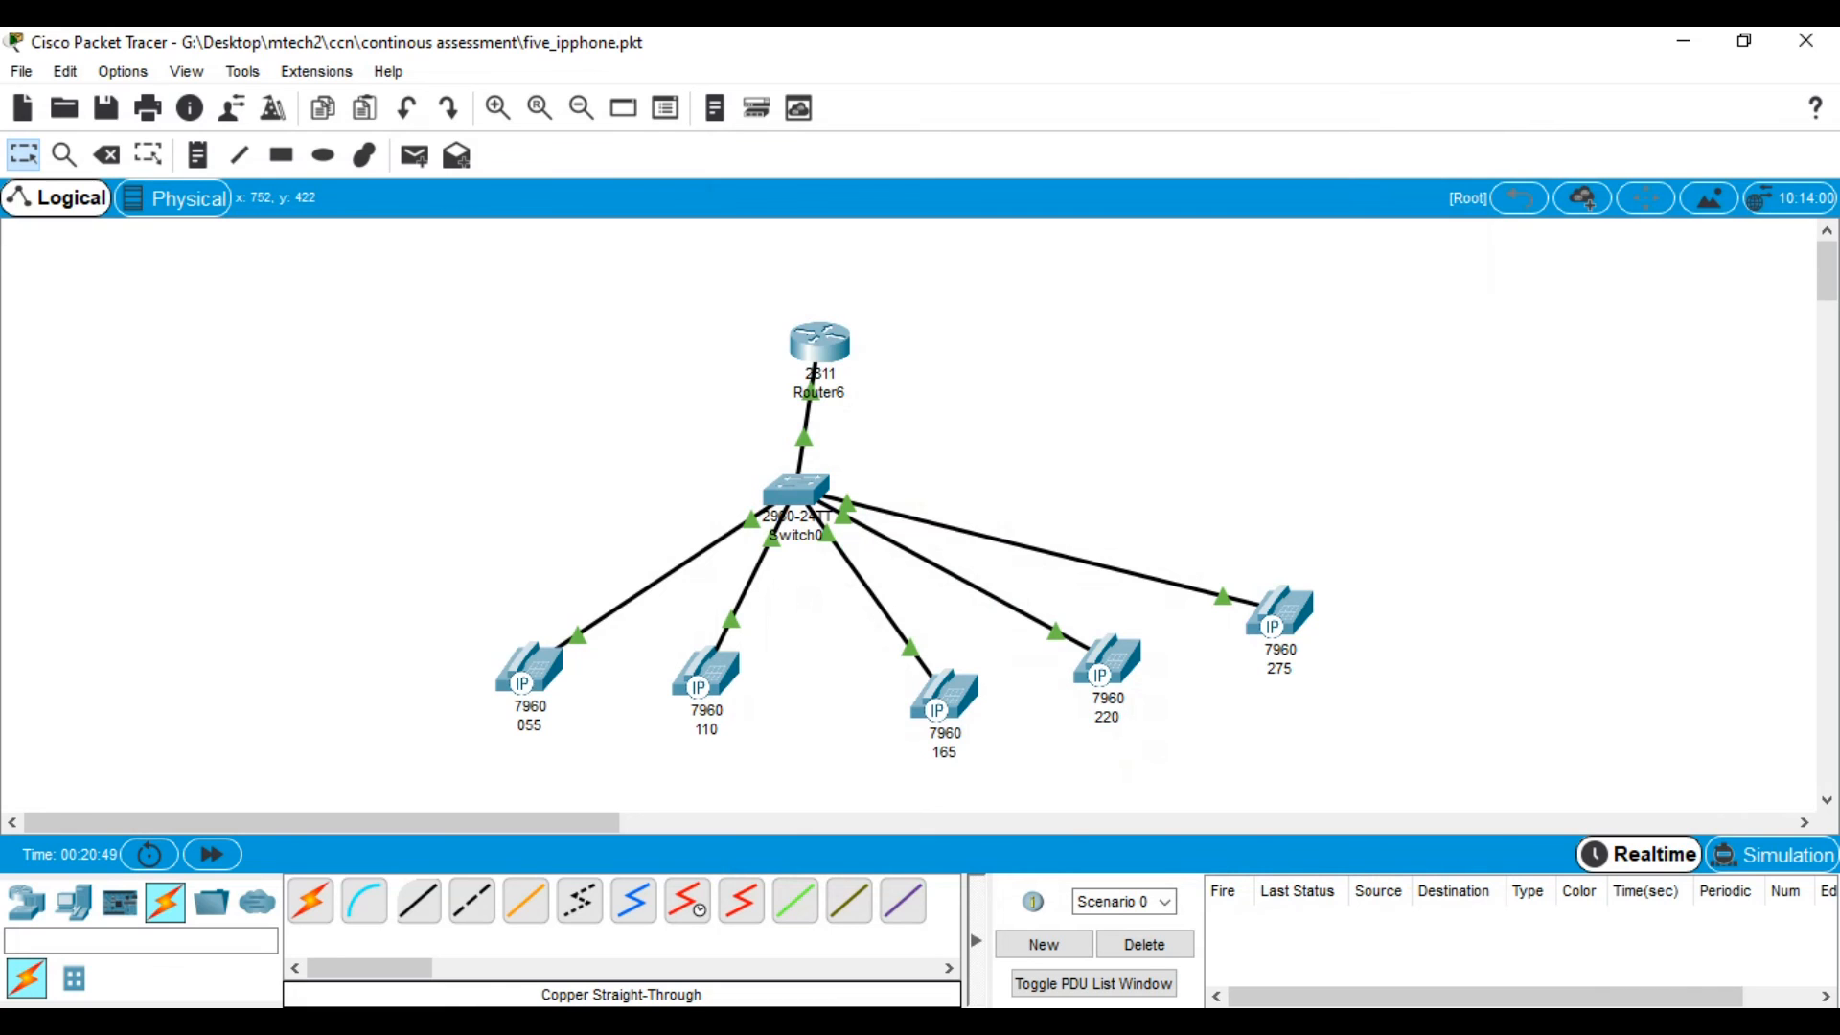
pyautogui.click(892, 1029)
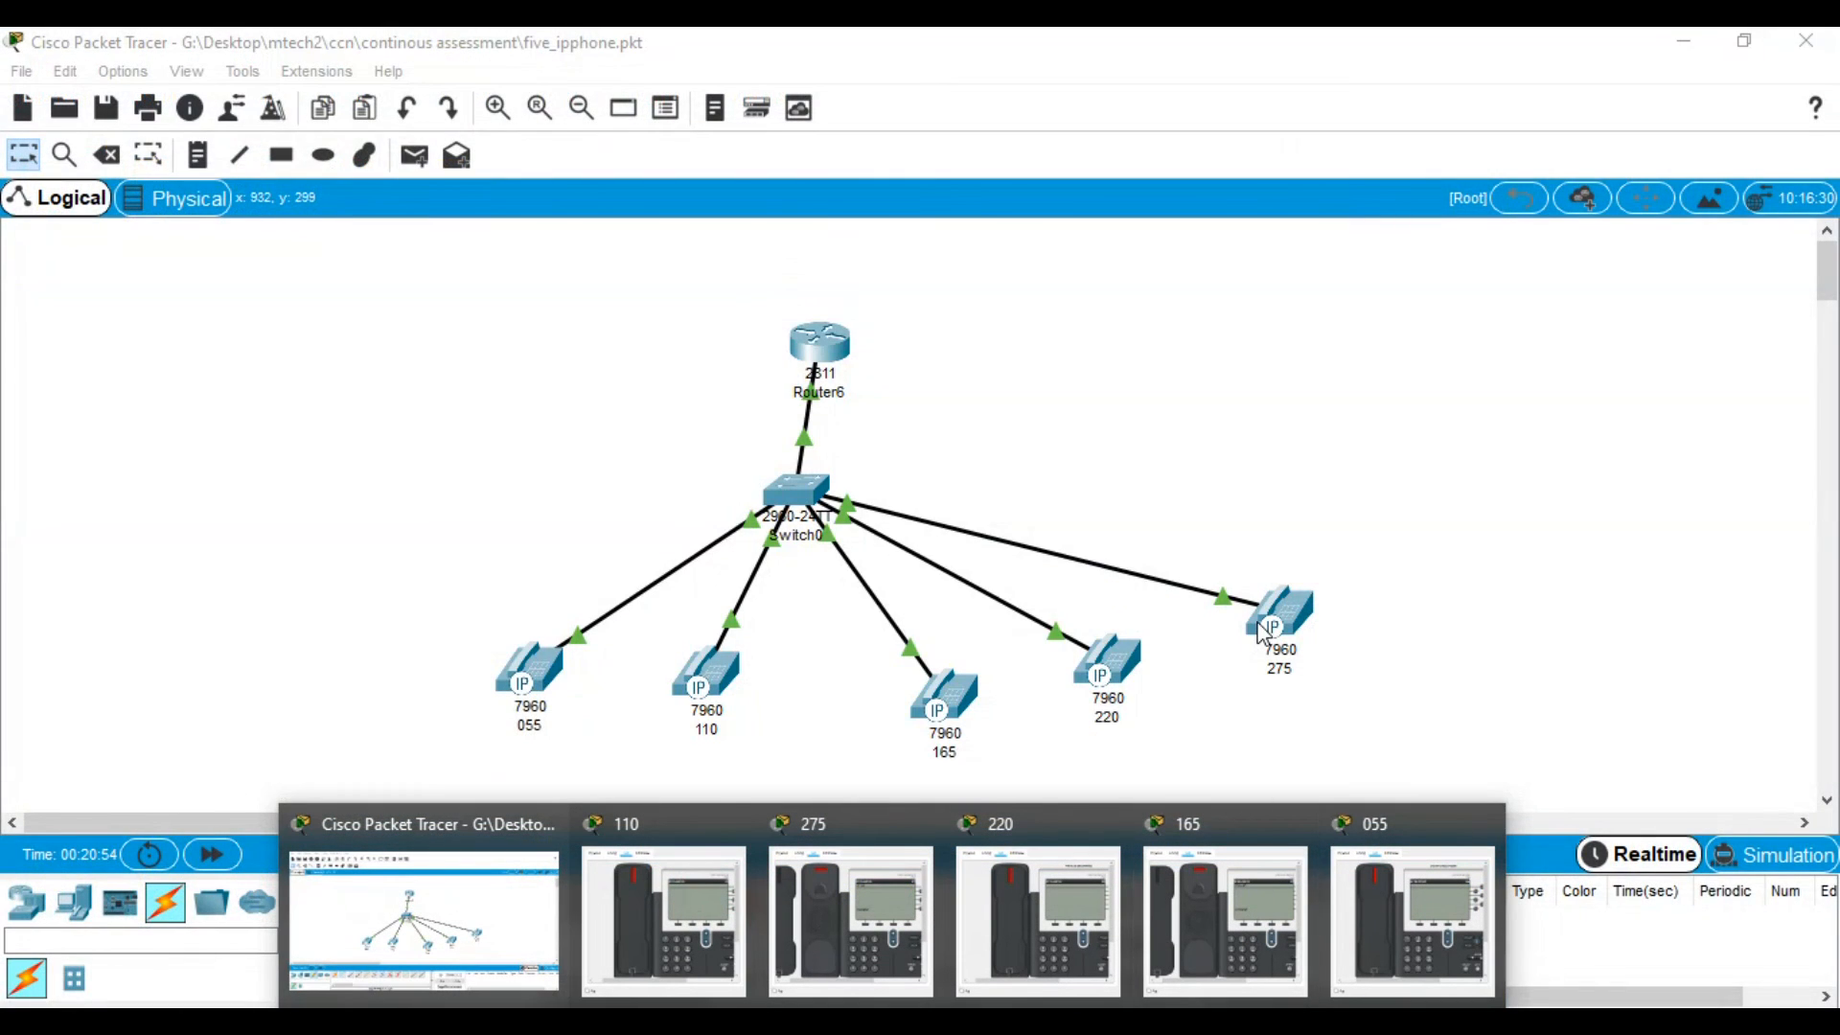
pyautogui.click(1475, 595)
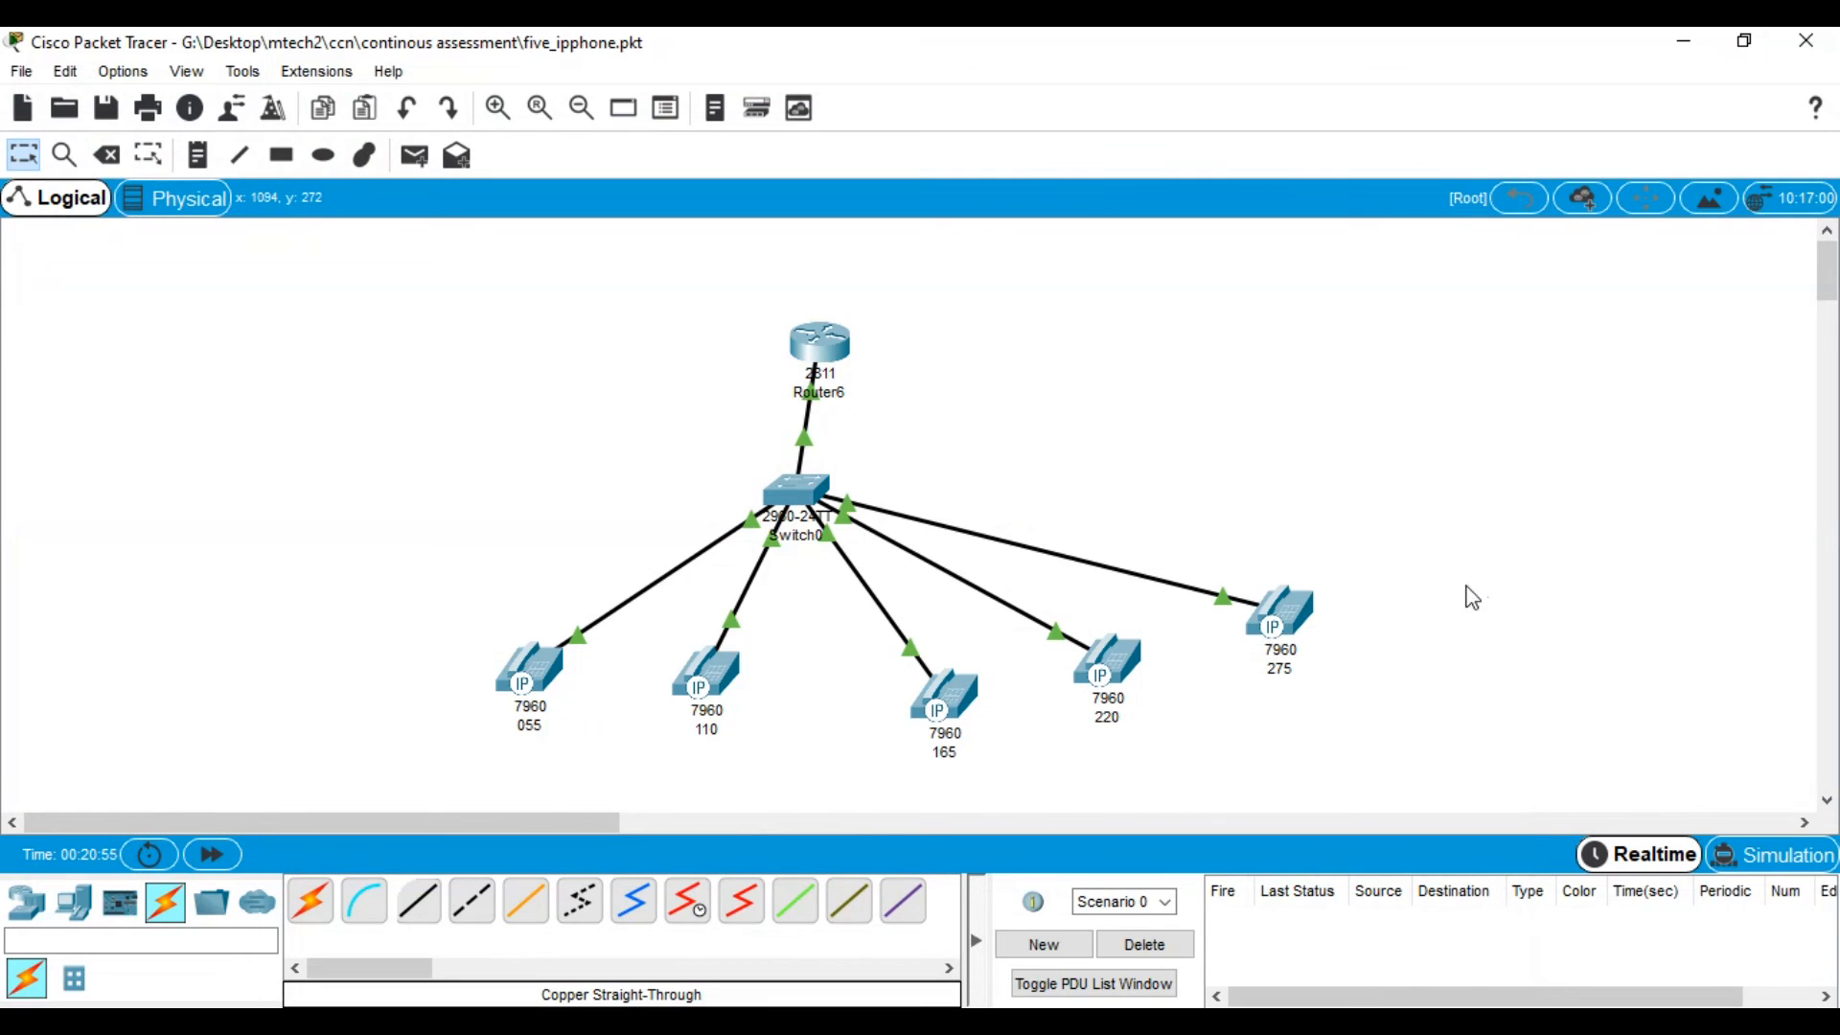